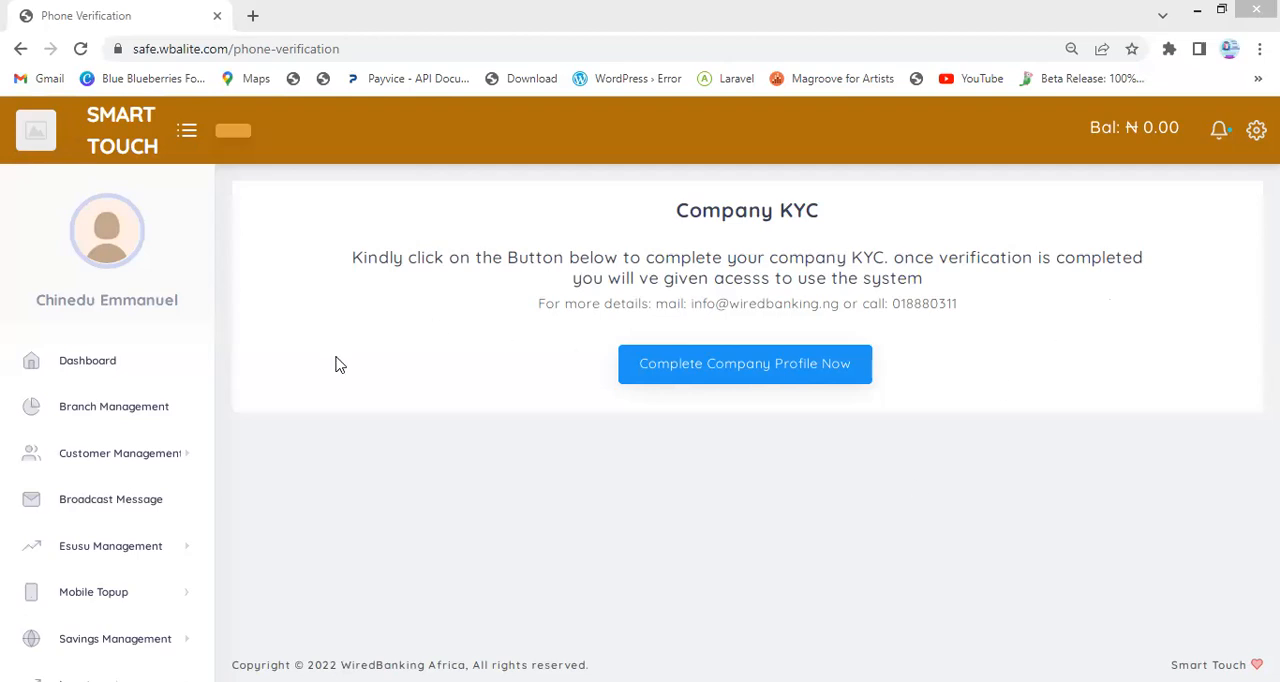
# Open the company's System Settings and attach the JPG file a2e55d92-858d-4b94-8ae7-c0b42e82c124 as the certificate document
pyautogui.click(82, 366)
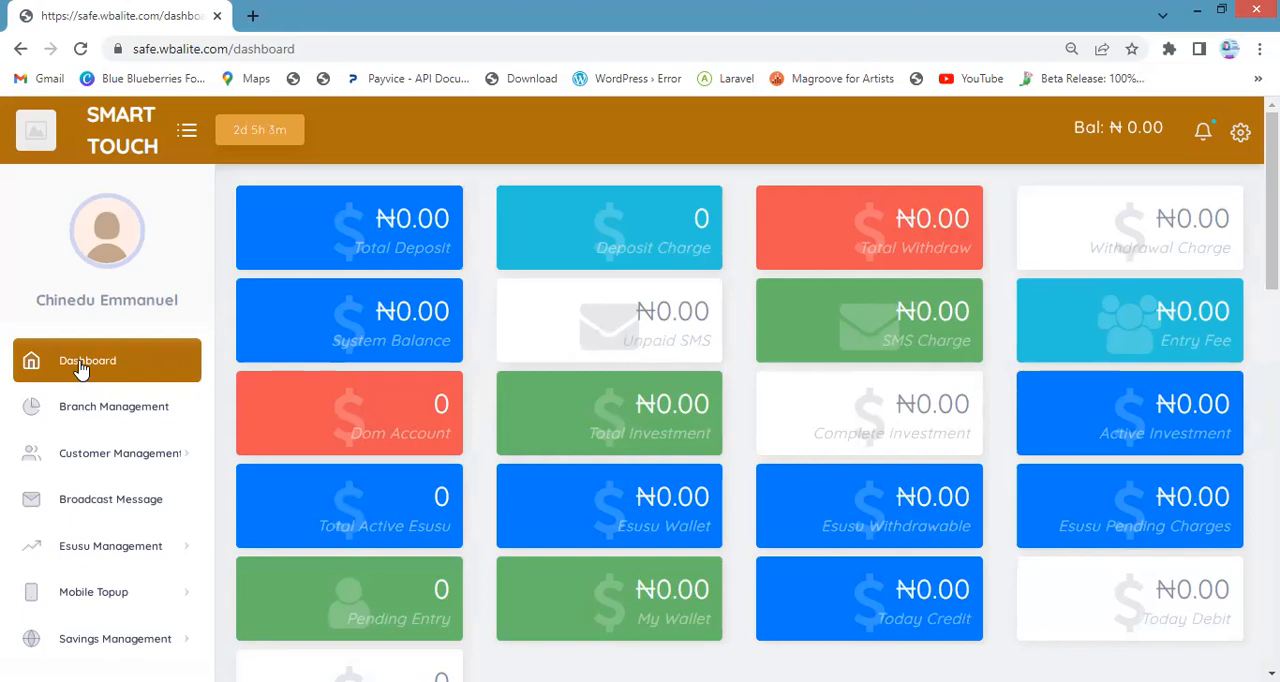
pyautogui.click(113, 510)
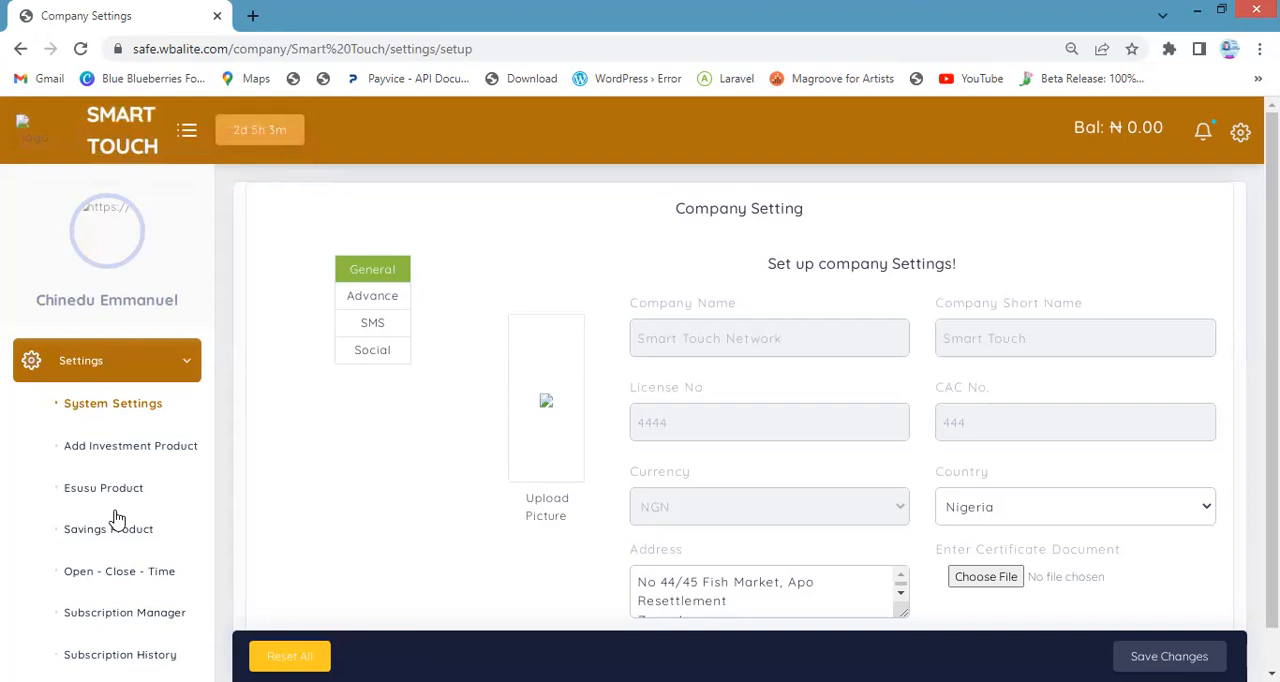
pyautogui.scroll(-1, 957, 585)
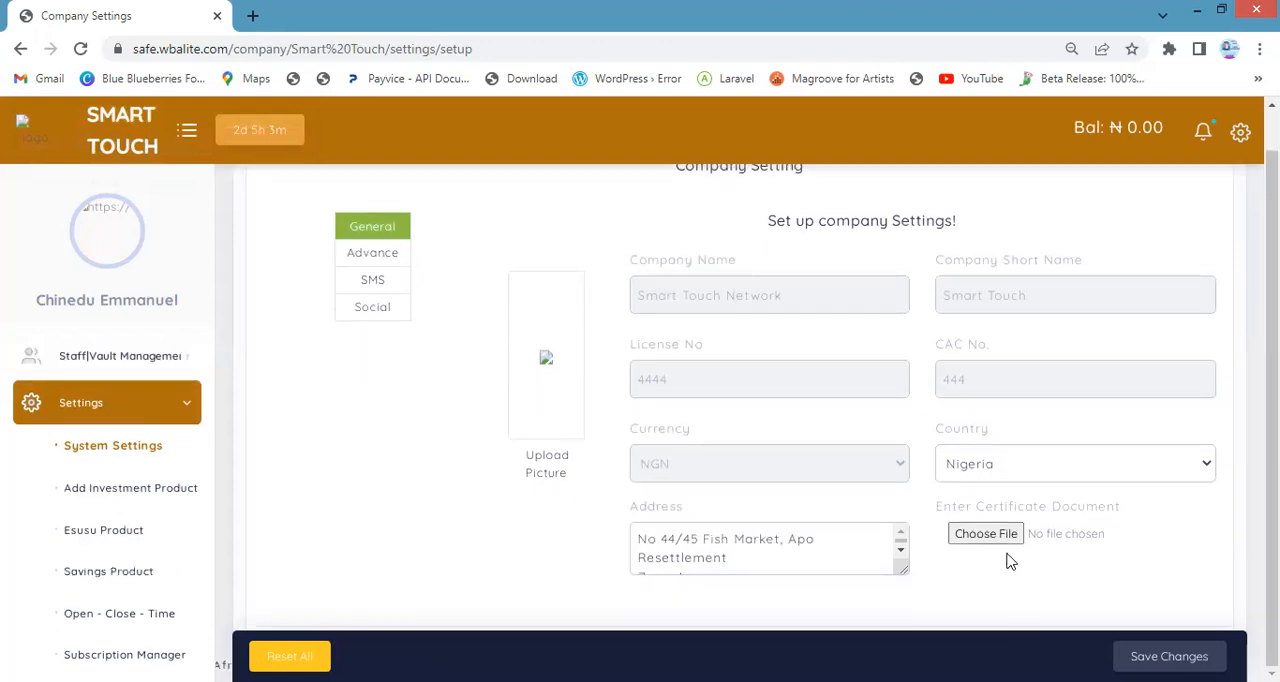
pyautogui.click(1000, 547)
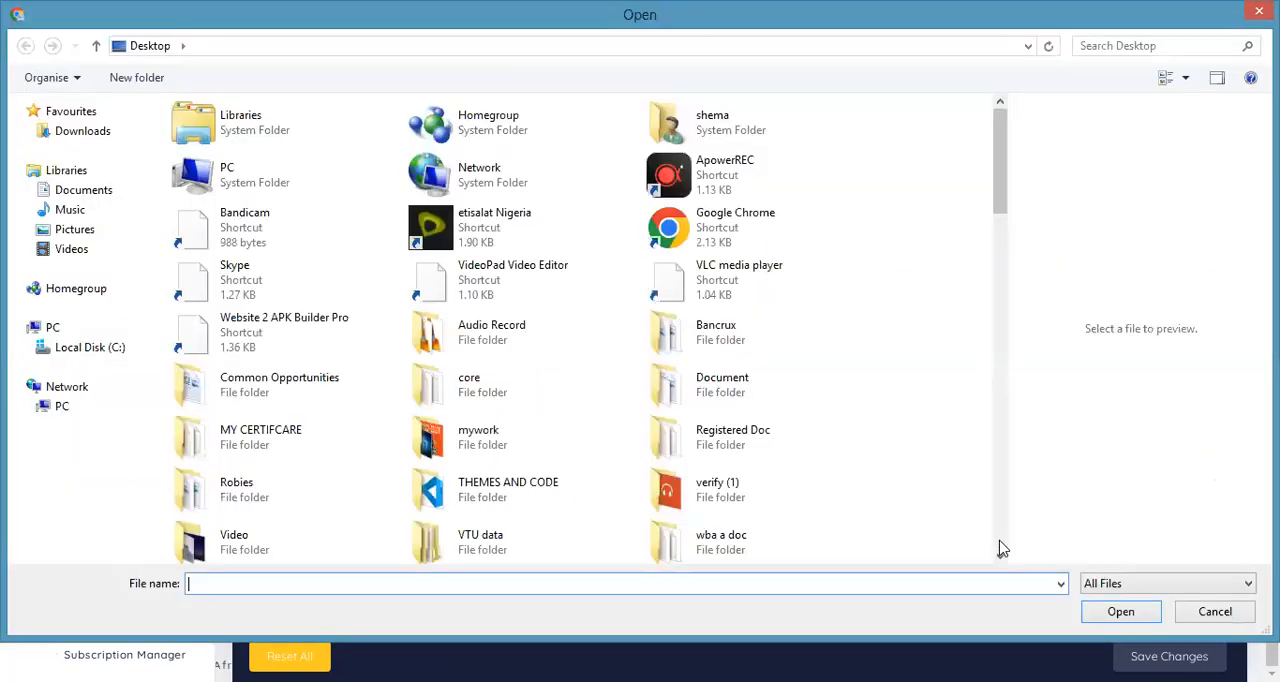
pyautogui.click(733, 489)
pyautogui.scroll(-1, 730, 508)
pyautogui.scroll(-2, 730, 508)
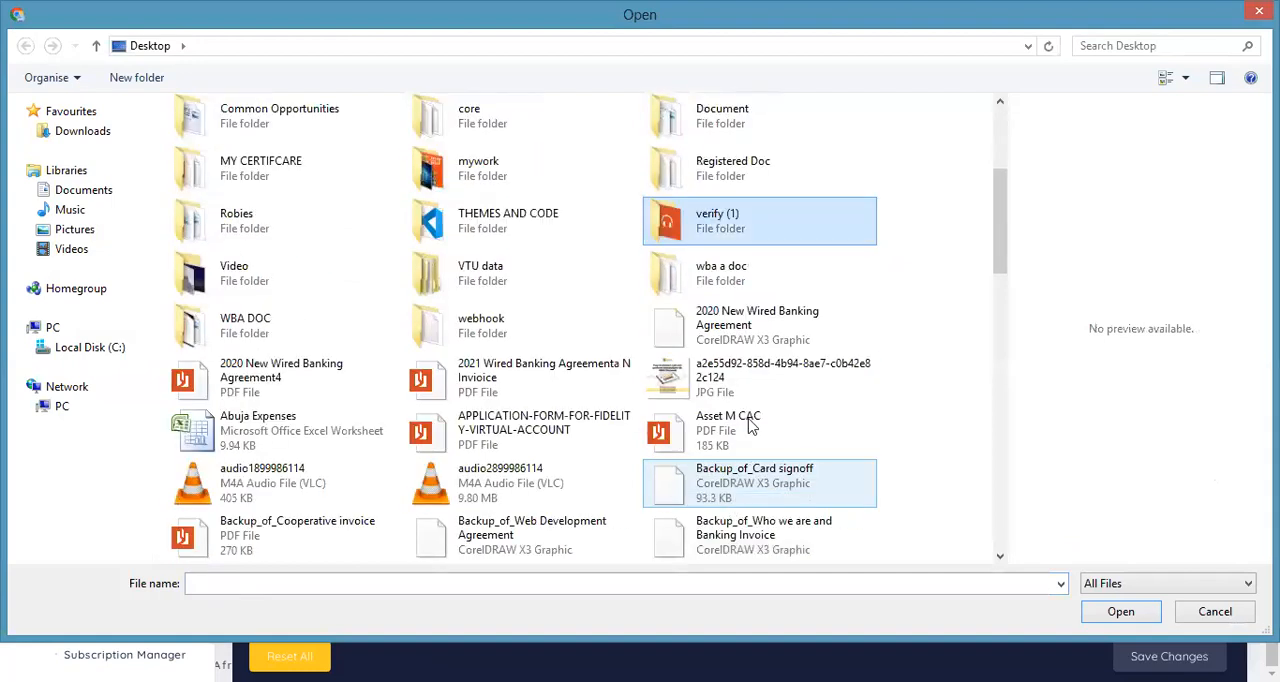
pyautogui.doubleClick(748, 392)
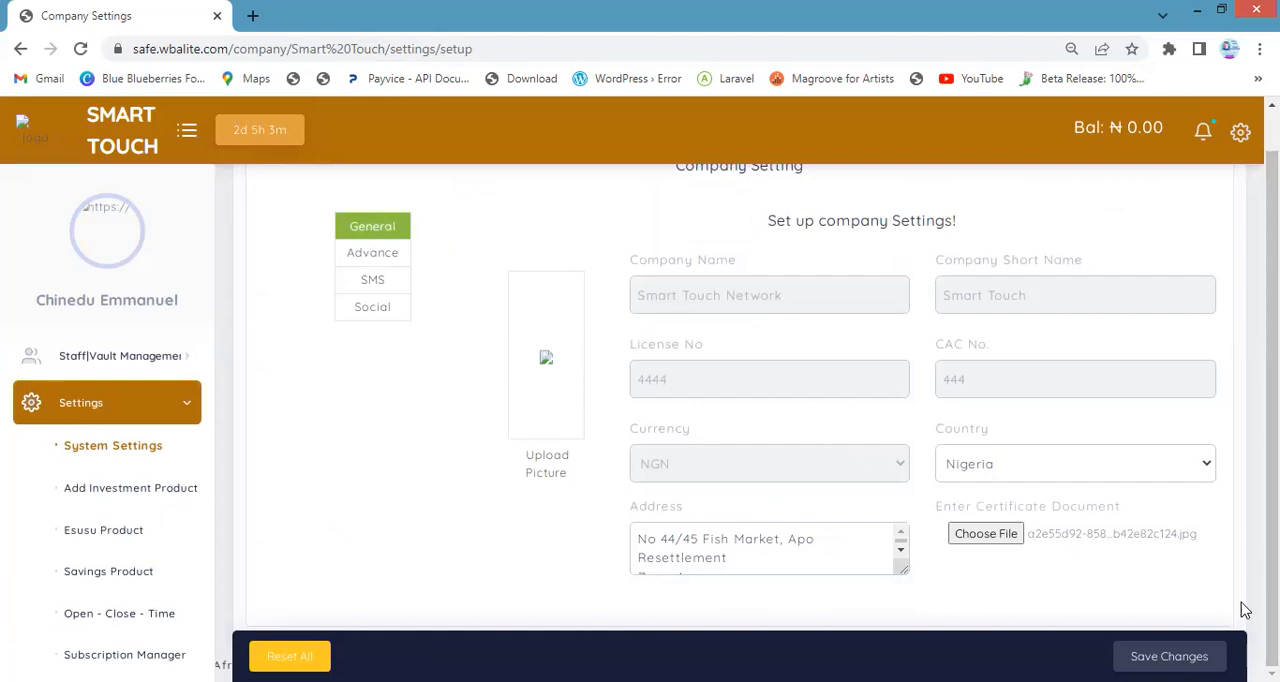
# In the company's Advance settings, set the teller option to Type 1- debit teller wallet
pyautogui.scroll(1, 1073, 588)
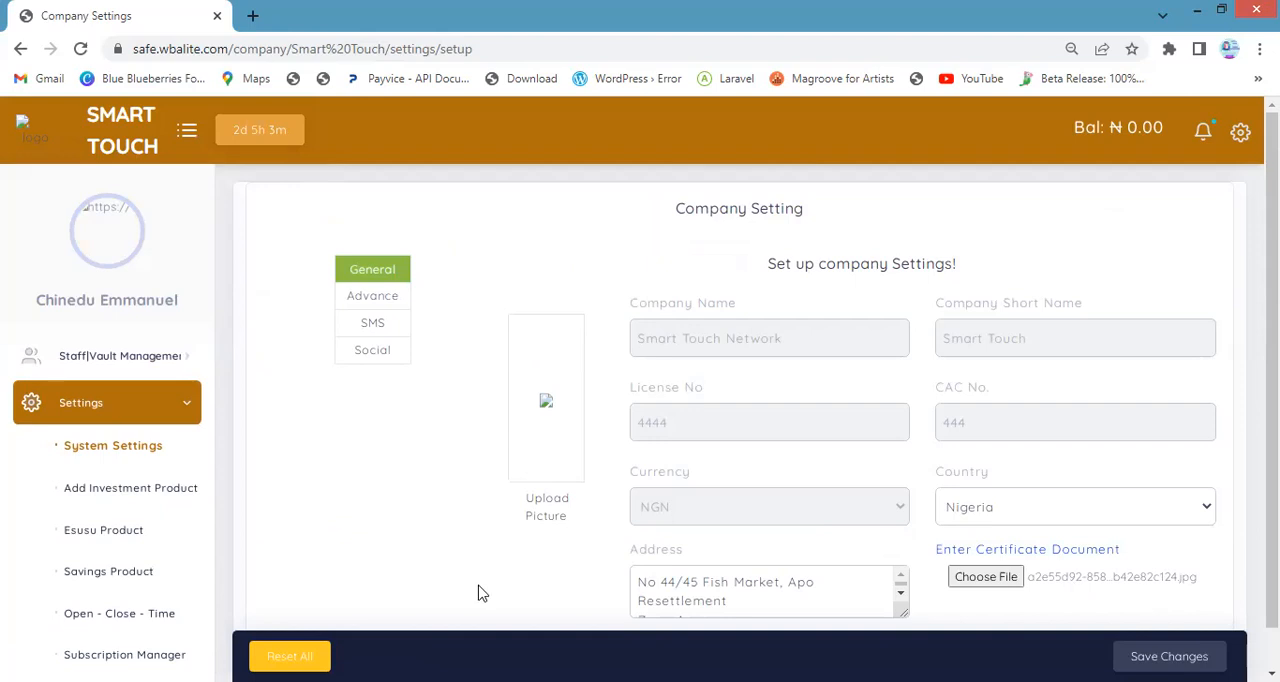
pyautogui.click(397, 298)
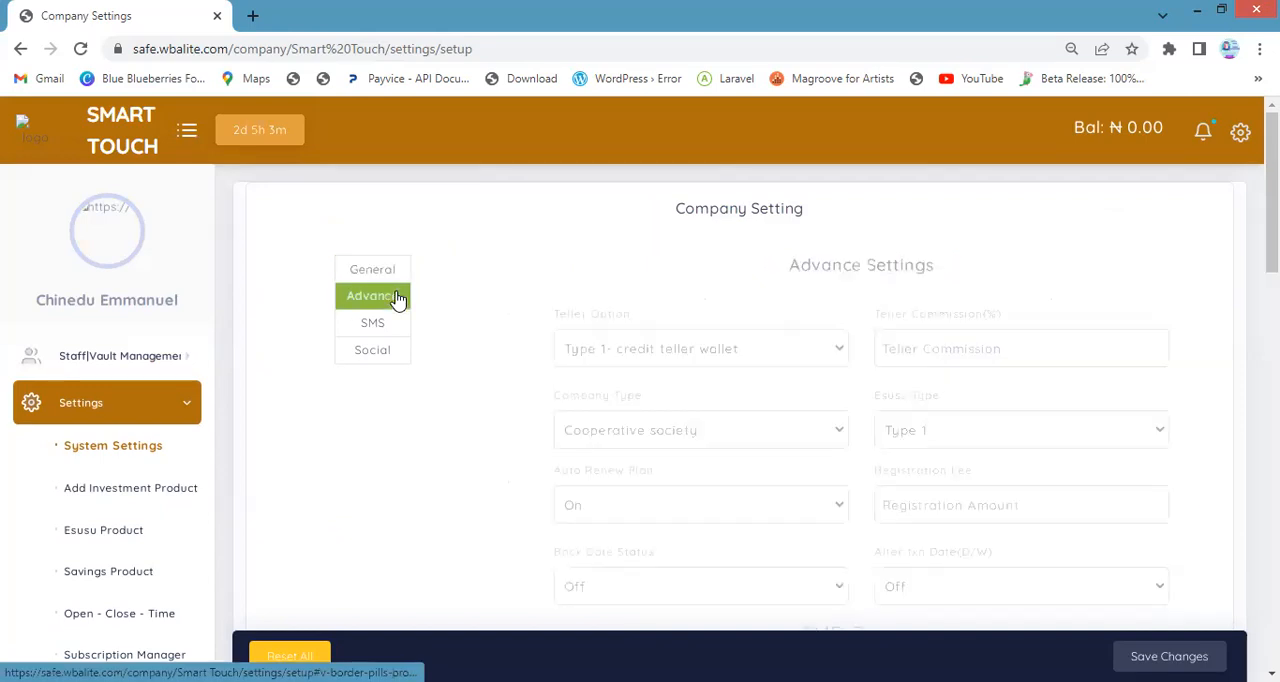
pyautogui.scroll(-1, 606, 368)
pyautogui.scroll(1, 606, 372)
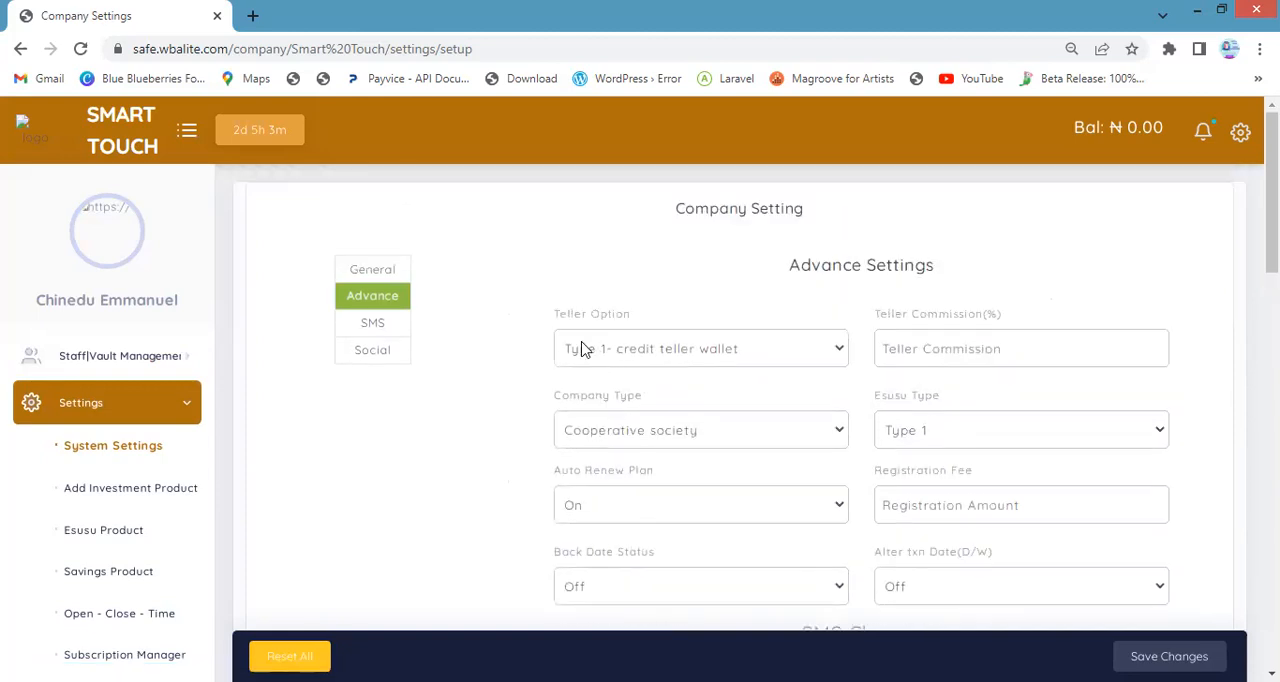
pyautogui.click(648, 353)
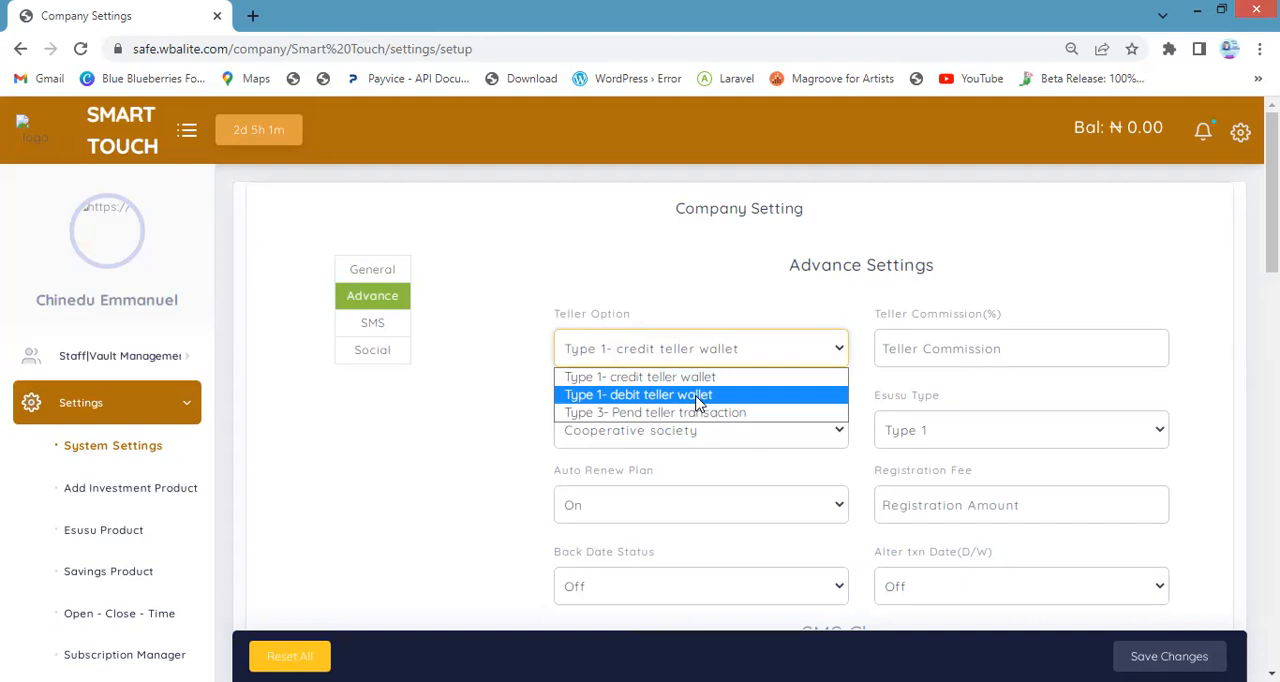
pyautogui.click(694, 401)
# Set the teller commission to 1 percent
pyautogui.click(927, 352)
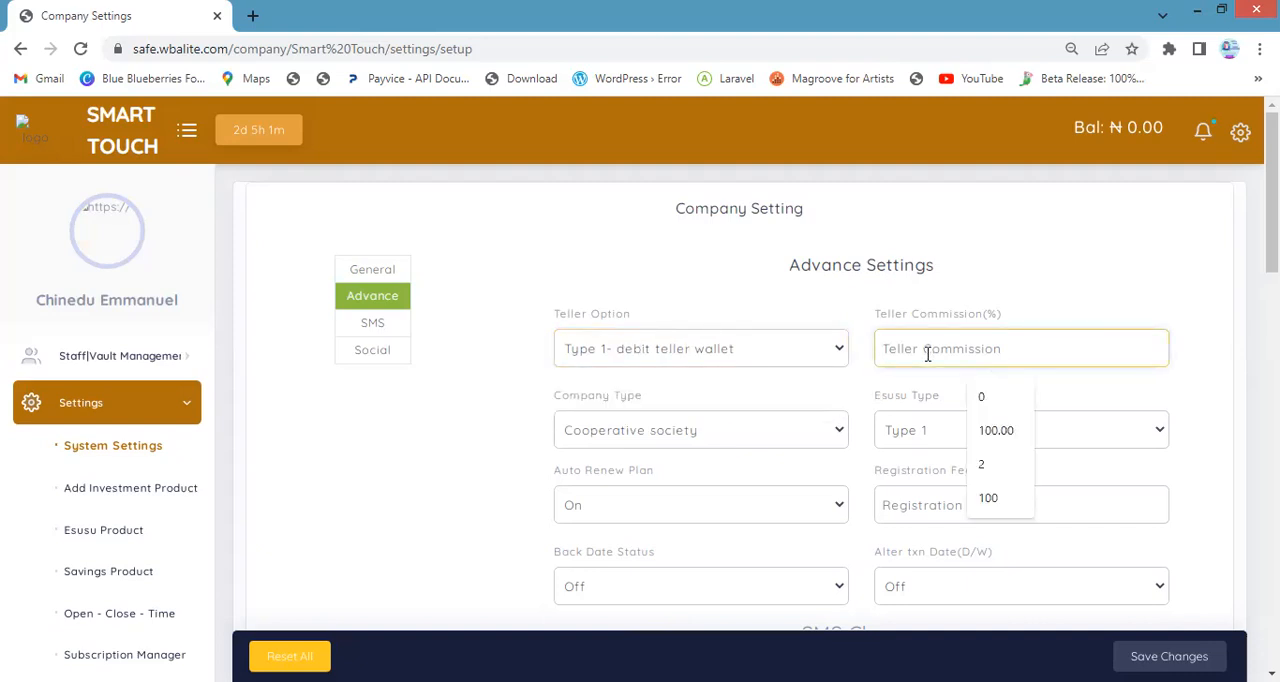
pyautogui.write('100')
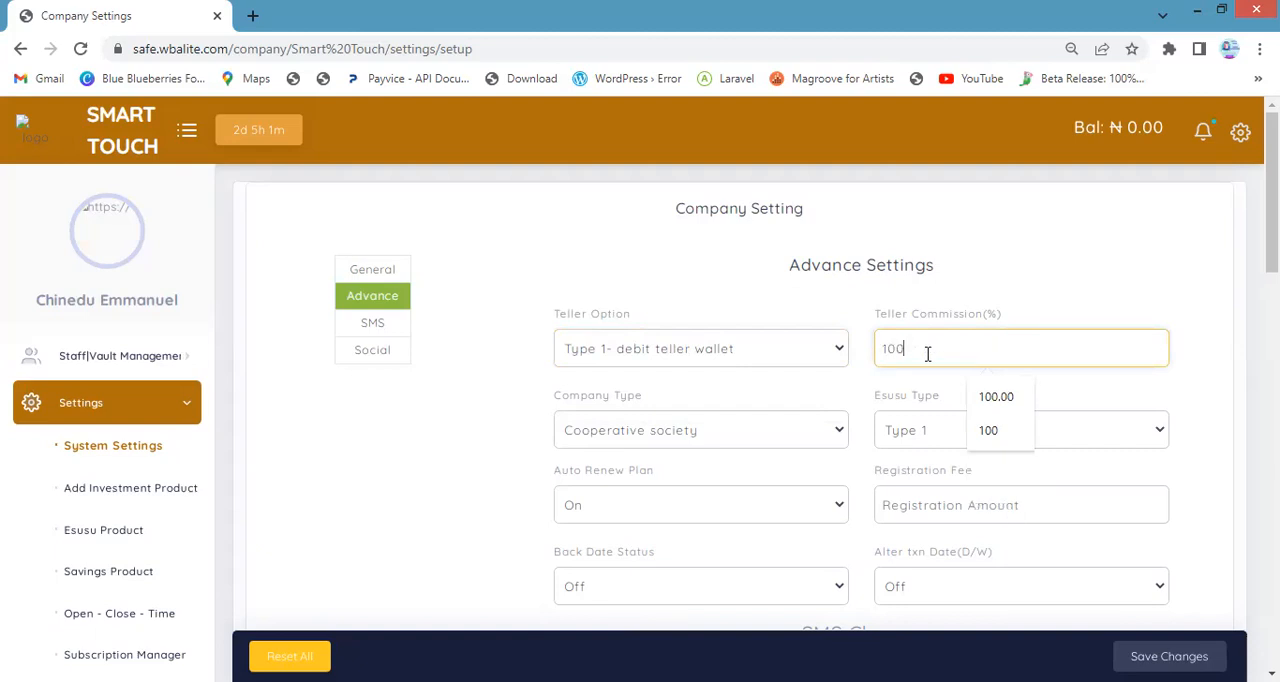
pyautogui.press('BackSpace')
pyautogui.press('BackSpace')
pyautogui.press('BackSpace')
pyautogui.write('1')
# Set the company type to Secco and choose Type 1 as the Esusu type
pyautogui.click(680, 429)
pyautogui.click(700, 276)
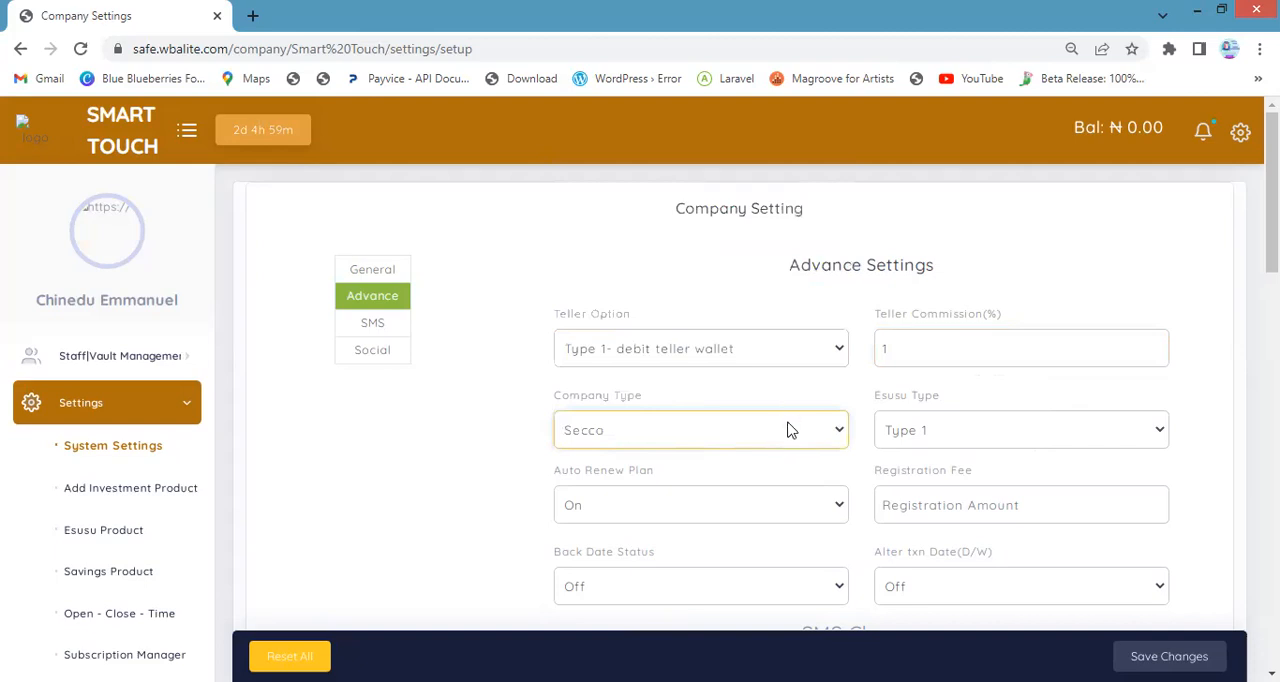
pyautogui.scroll(-1, 795, 425)
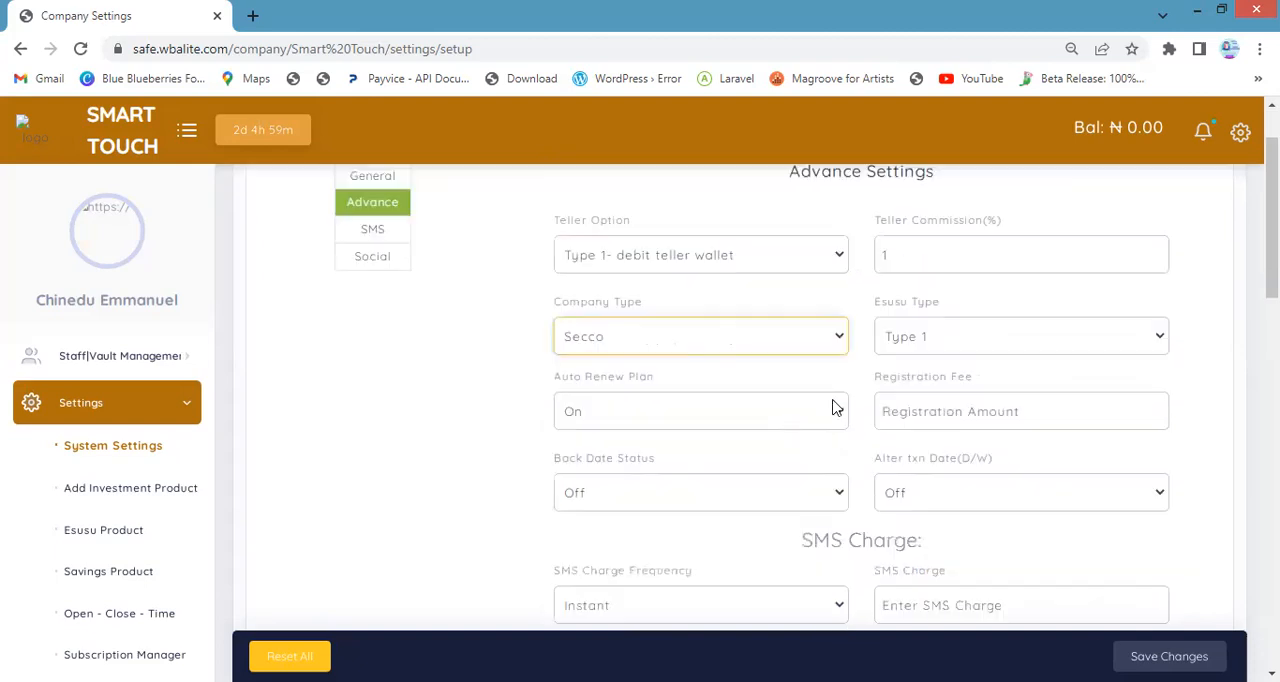
pyautogui.click(920, 343)
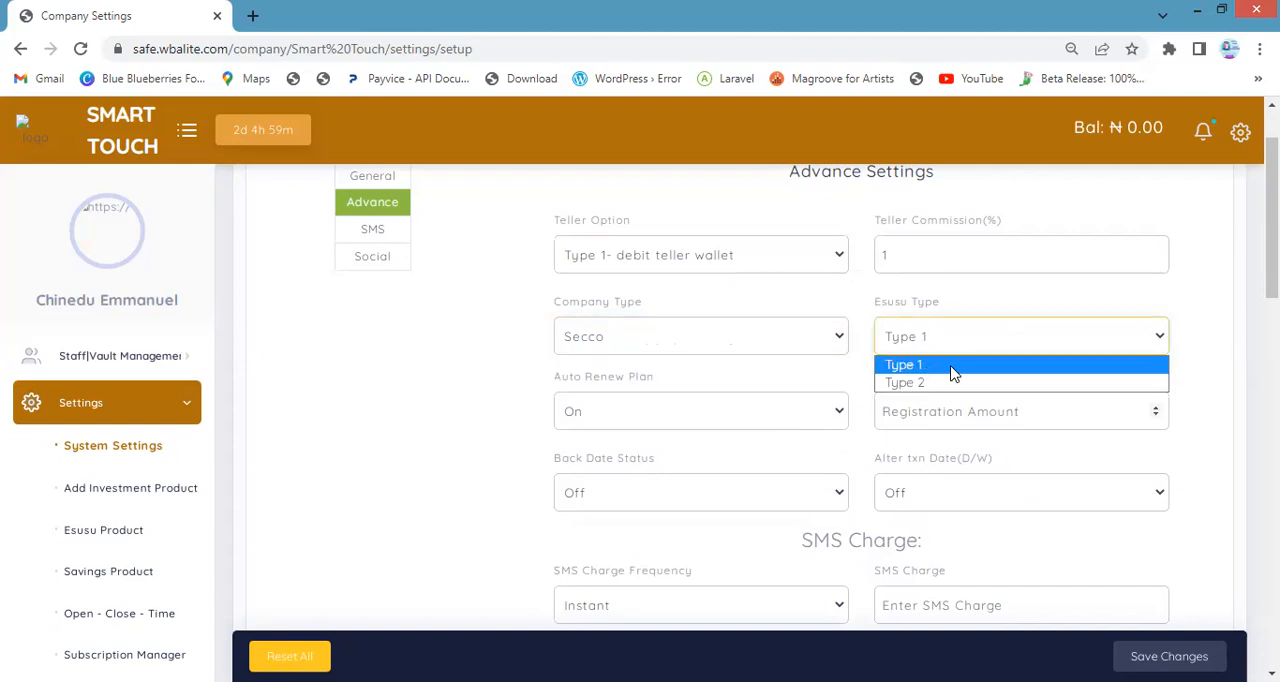
pyautogui.click(892, 318)
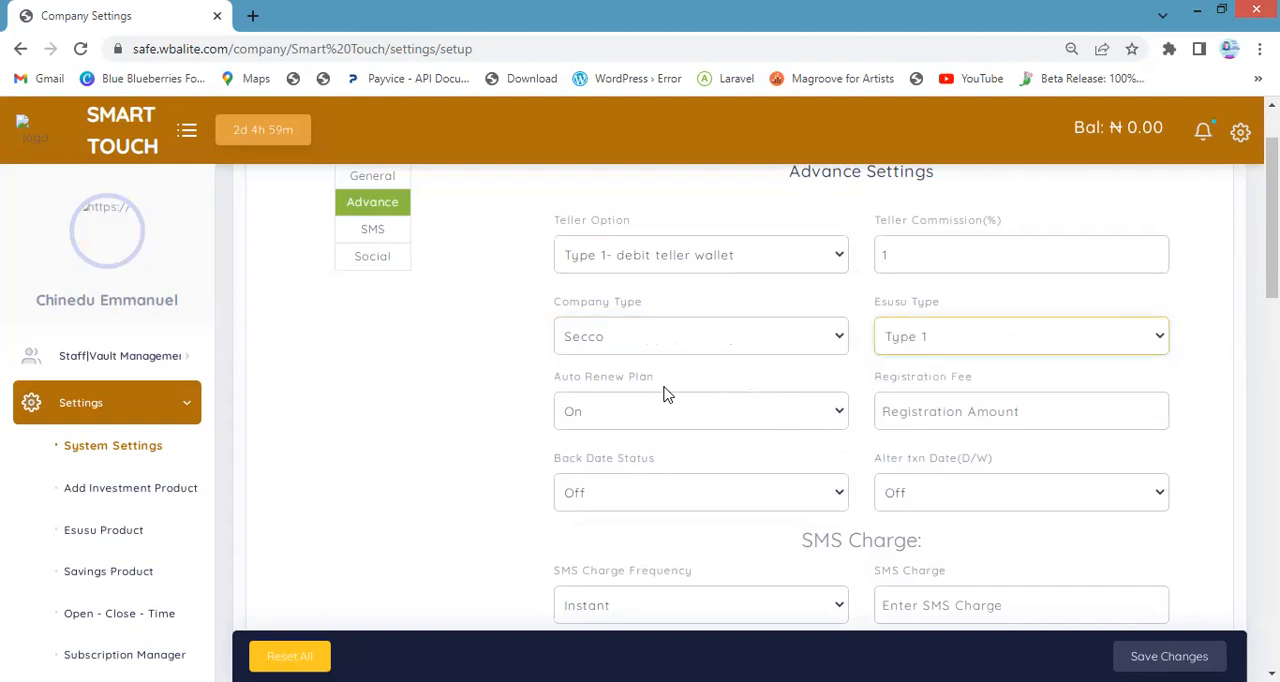
# Choose On for the auto renew plan and enter a registration fee of 100
pyautogui.scroll(-1, 630, 398)
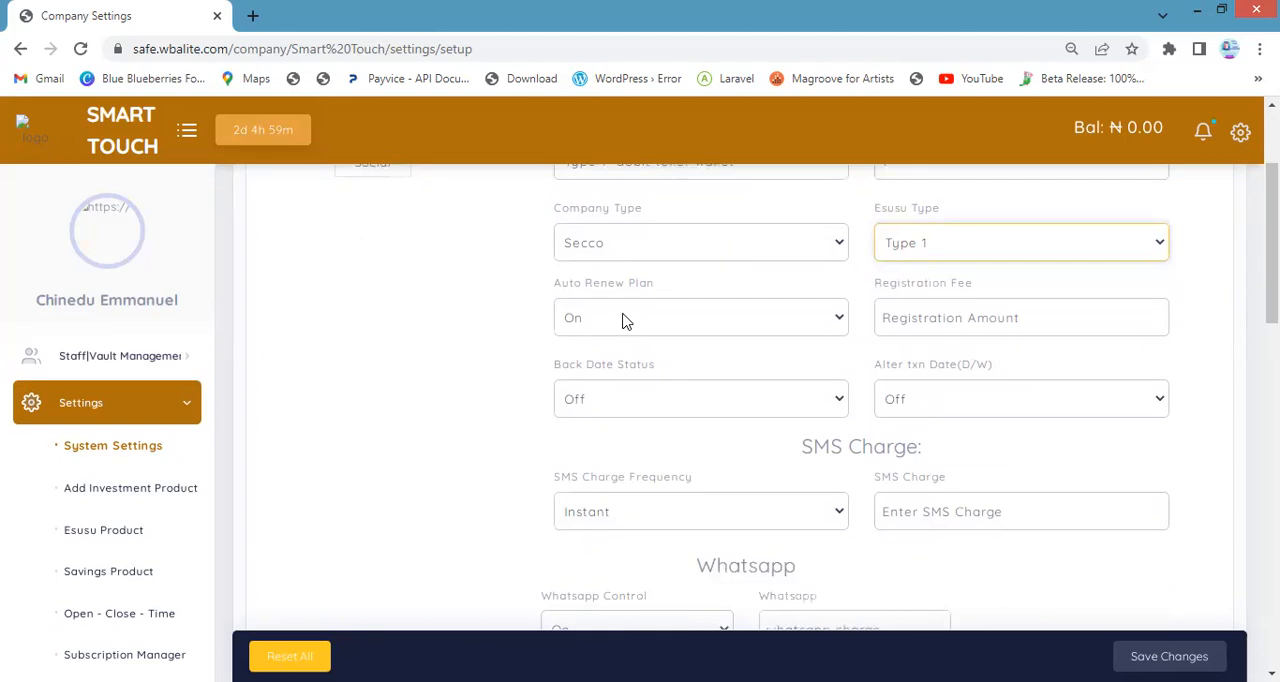
pyautogui.scroll(1, 622, 314)
pyautogui.click(838, 397)
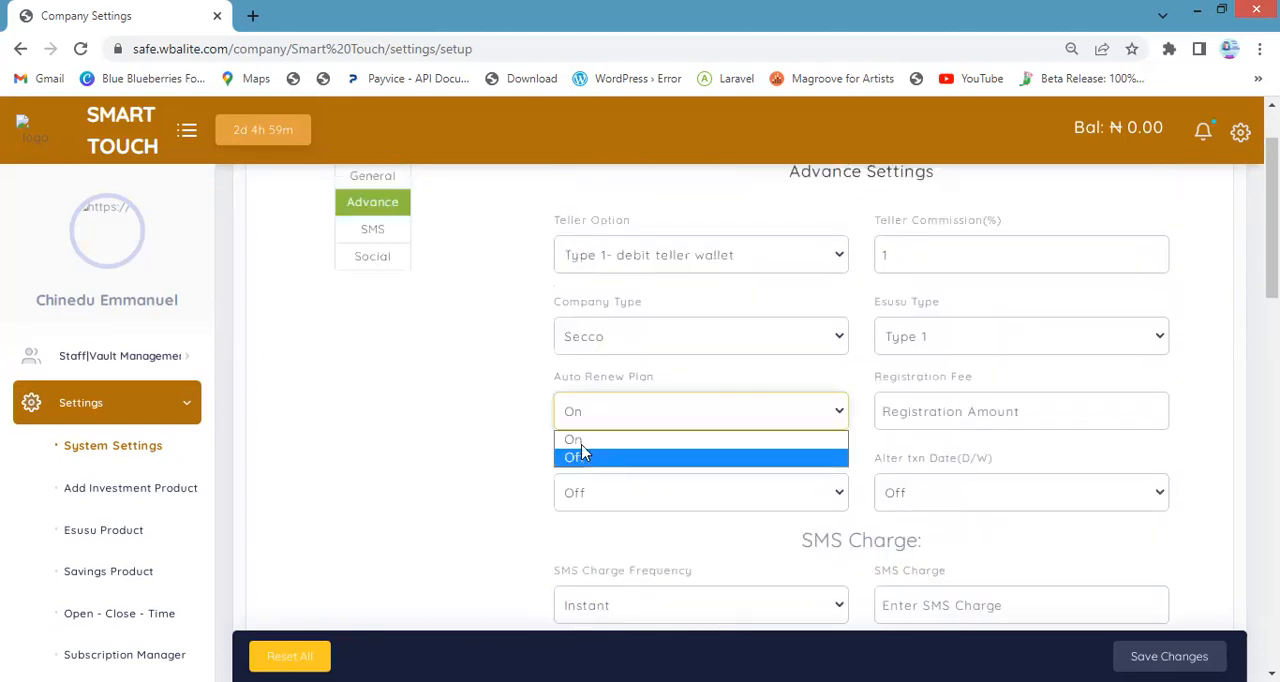
pyautogui.click(596, 443)
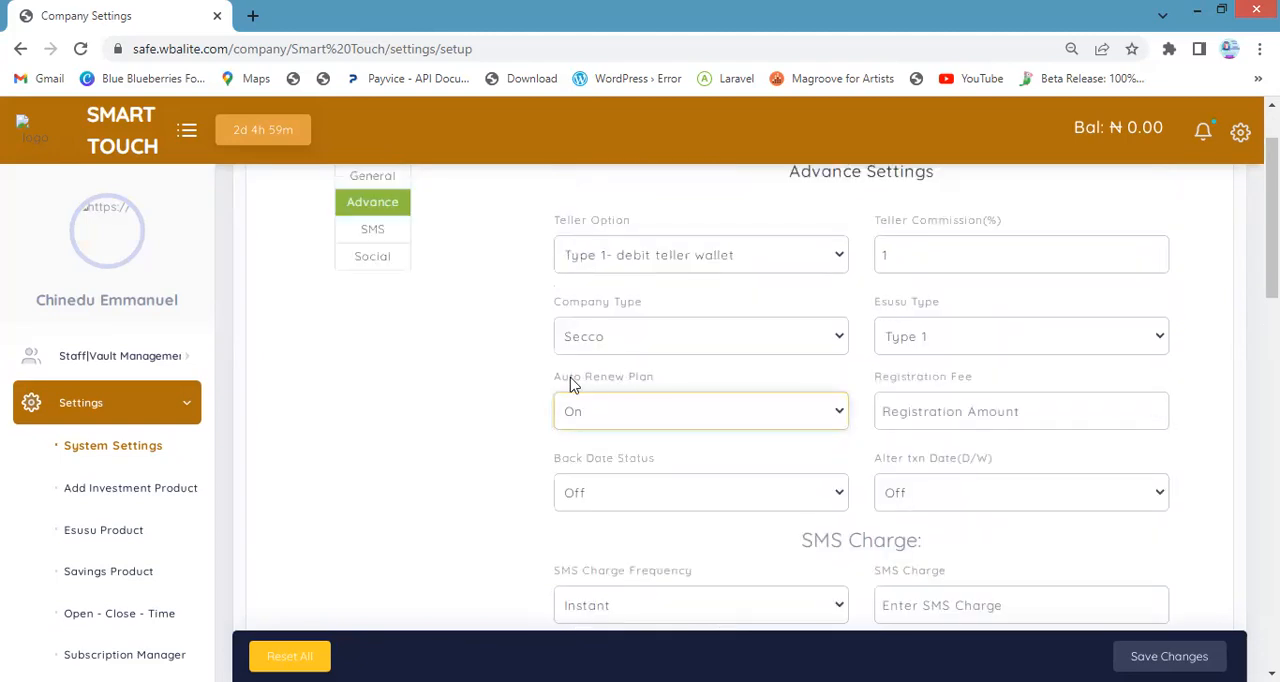
pyautogui.click(940, 420)
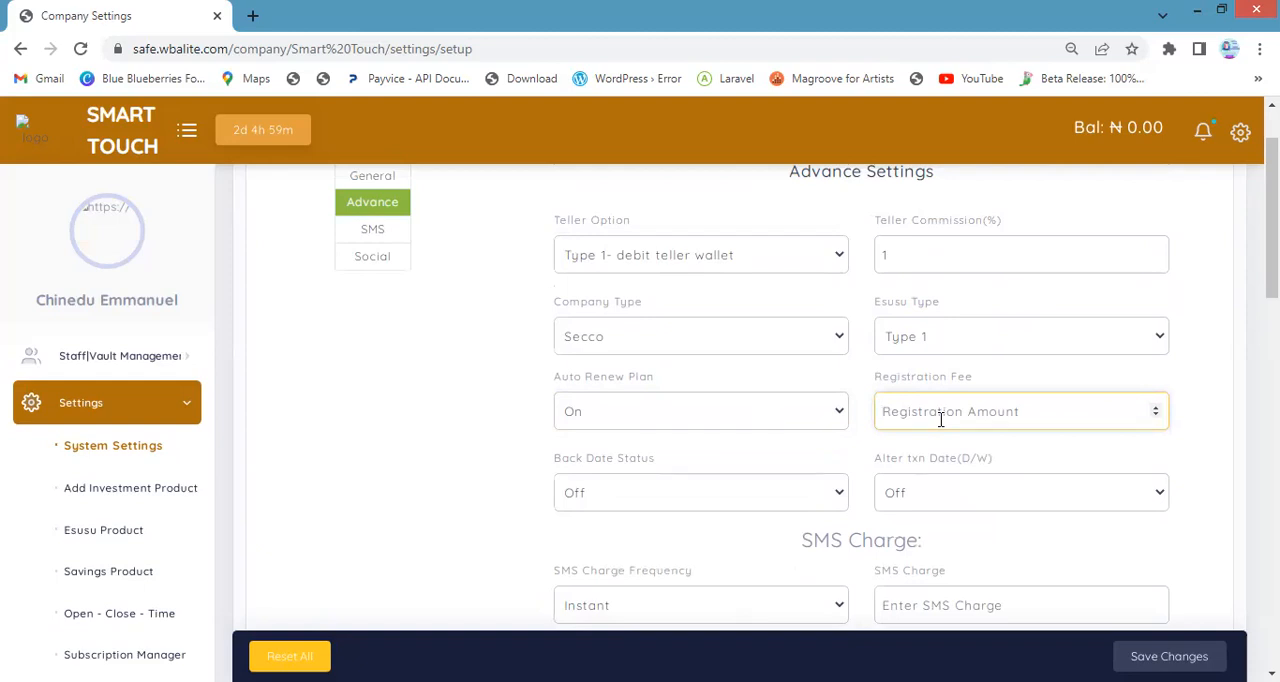
pyautogui.write('100')
# Turn on both the back date status and the option to alter the deposit/withdrawal transaction date
pyautogui.scroll(-1, 563, 460)
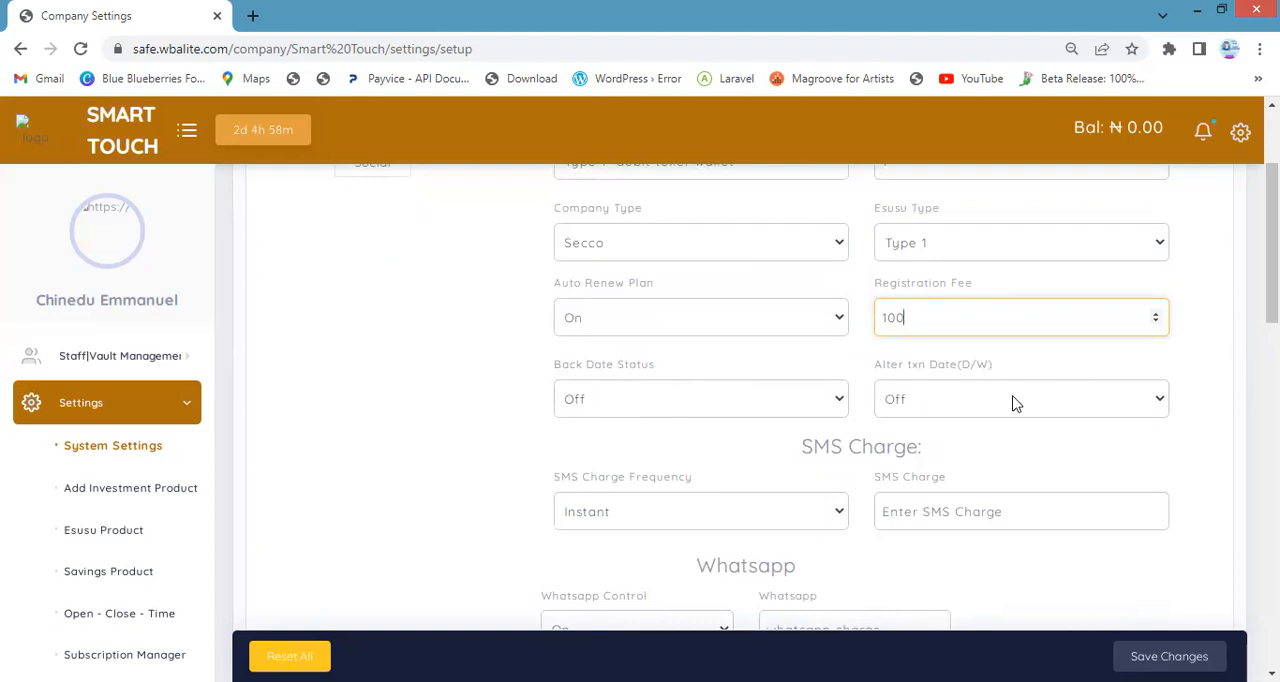
pyautogui.click(658, 402)
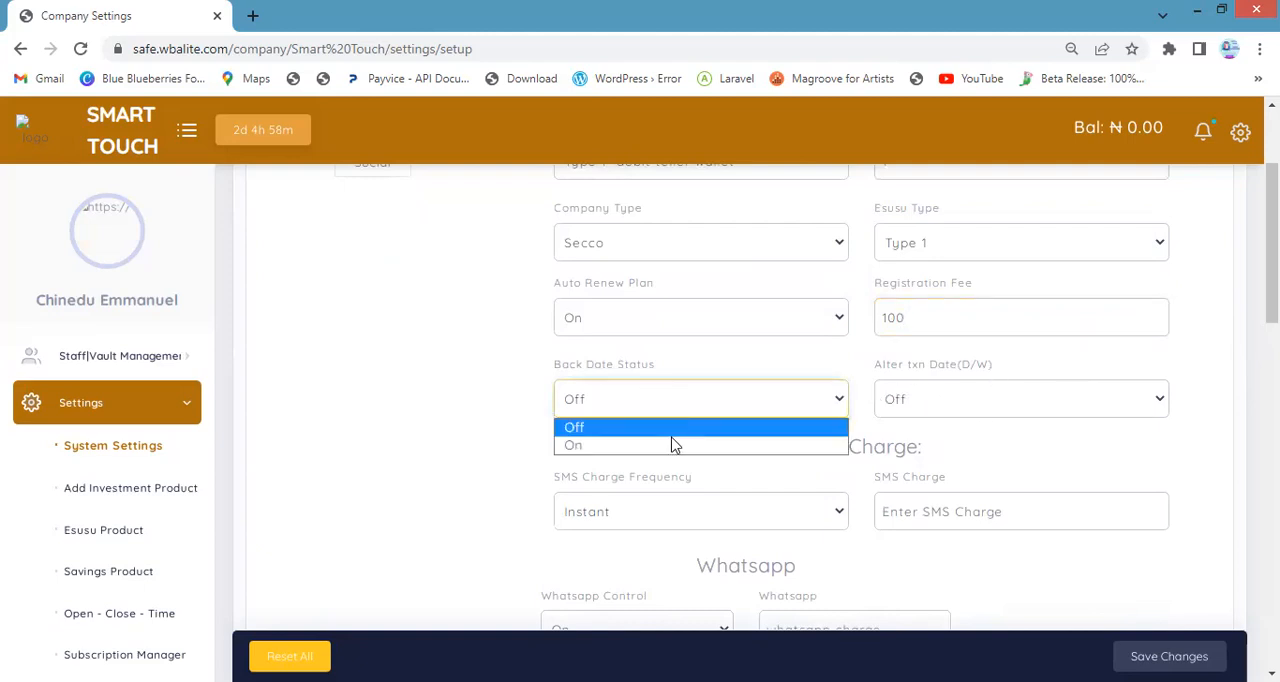
pyautogui.click(660, 446)
pyautogui.click(876, 385)
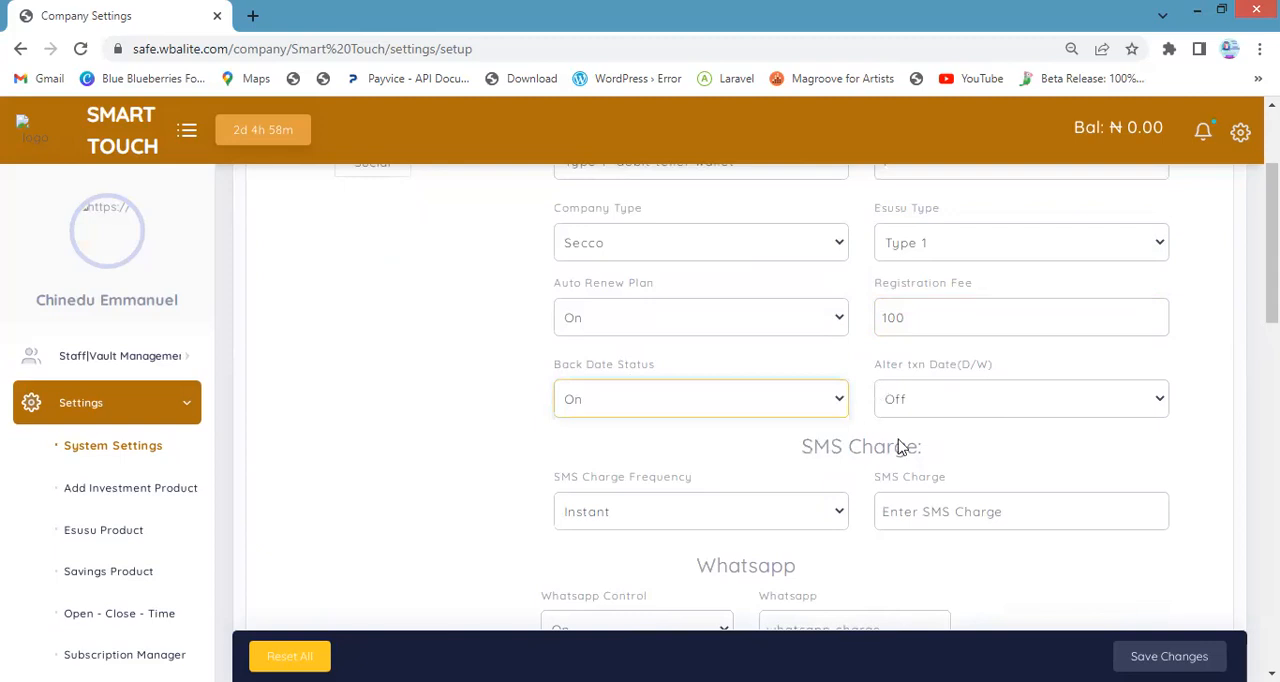
pyautogui.click(897, 441)
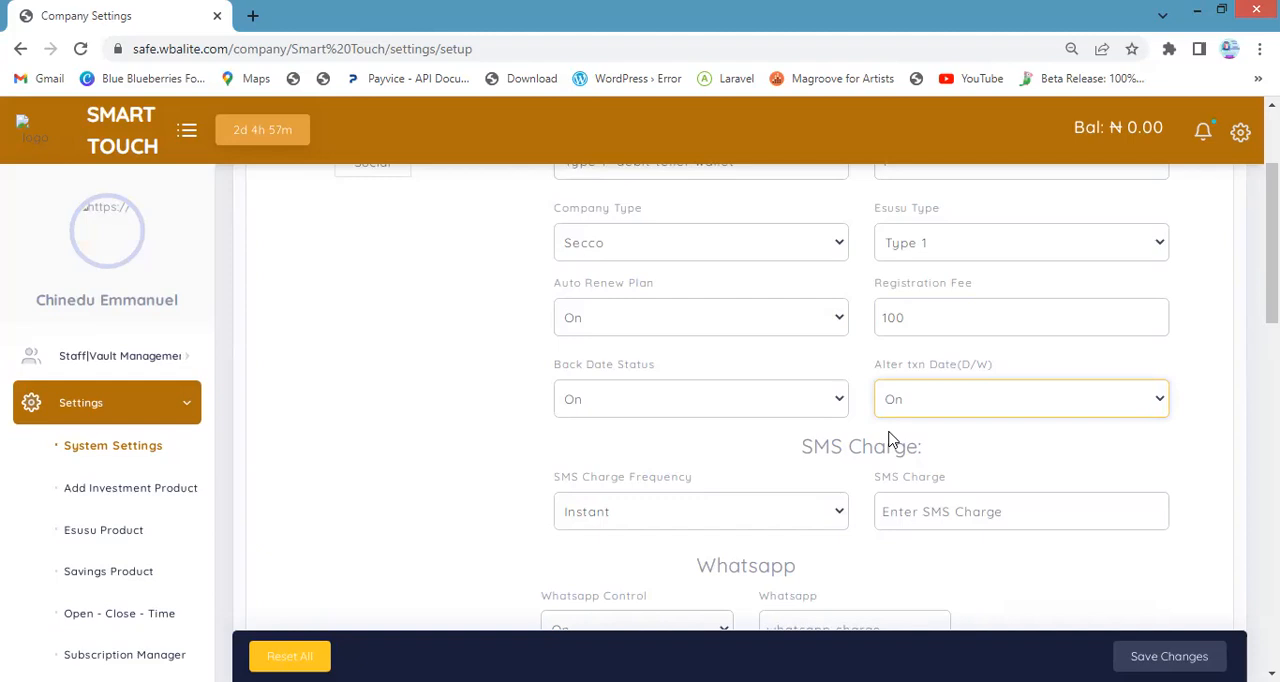
# Set the SMS charge frequency to monthly
pyautogui.scroll(-1, 760, 430)
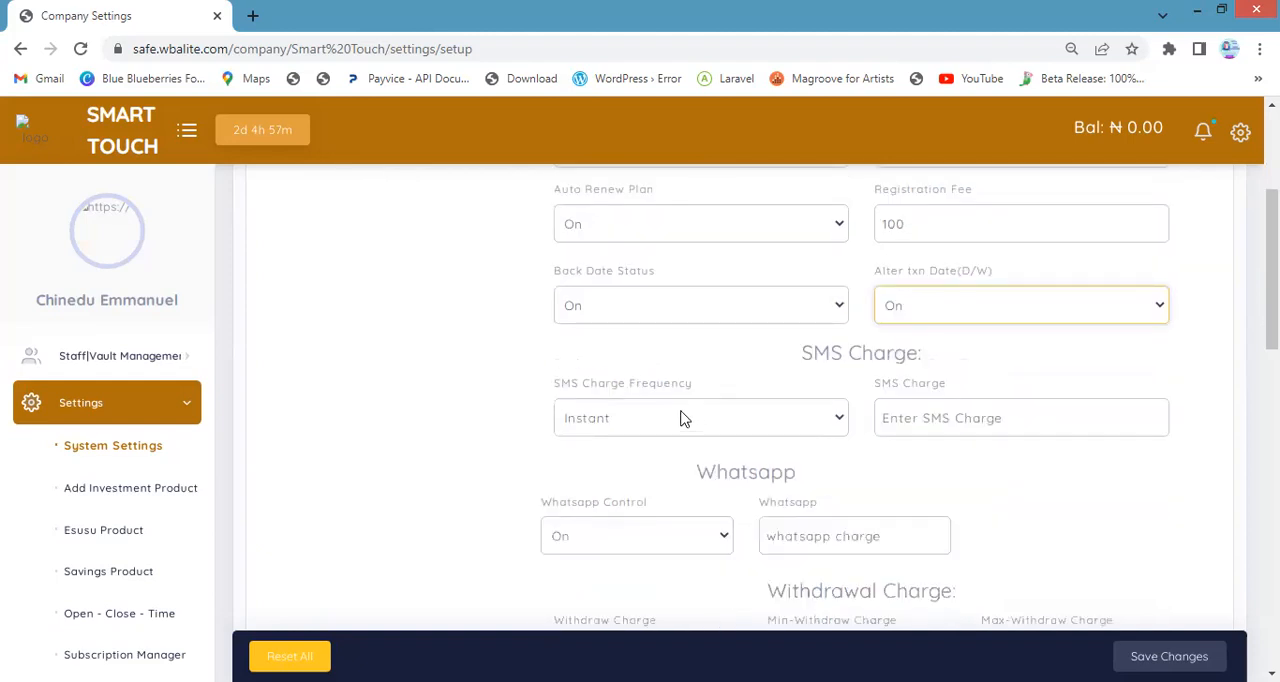
pyautogui.click(822, 351)
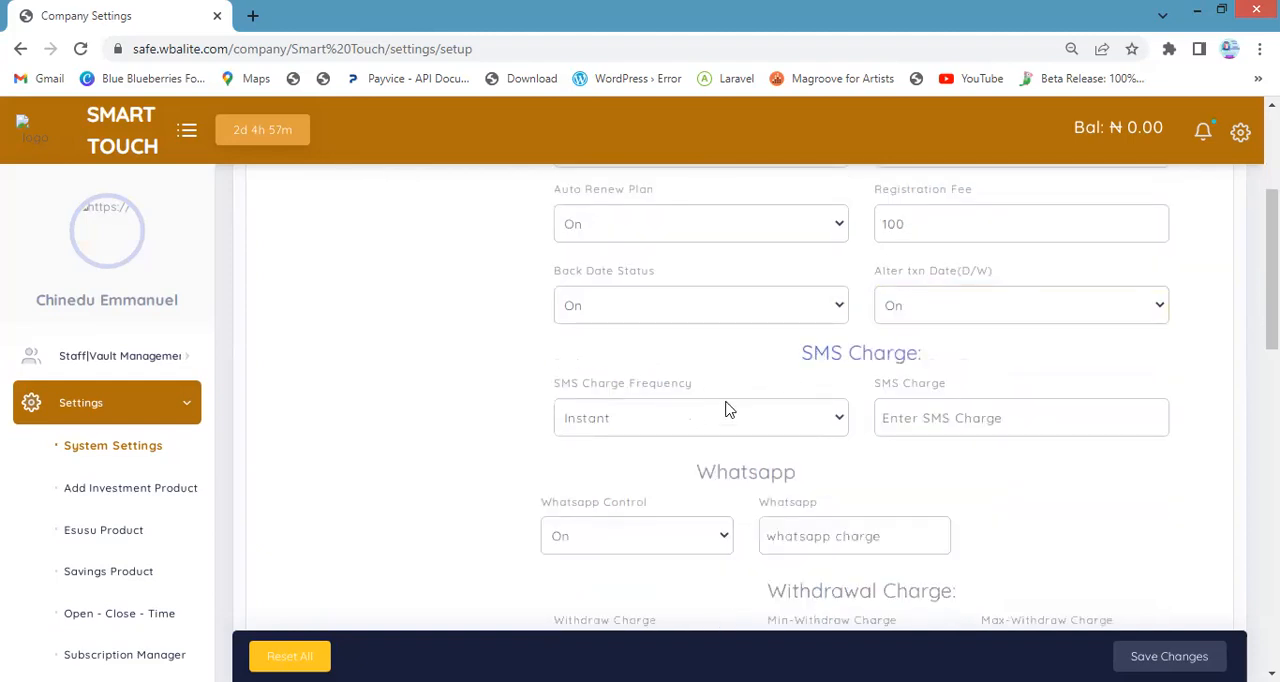
pyautogui.click(675, 420)
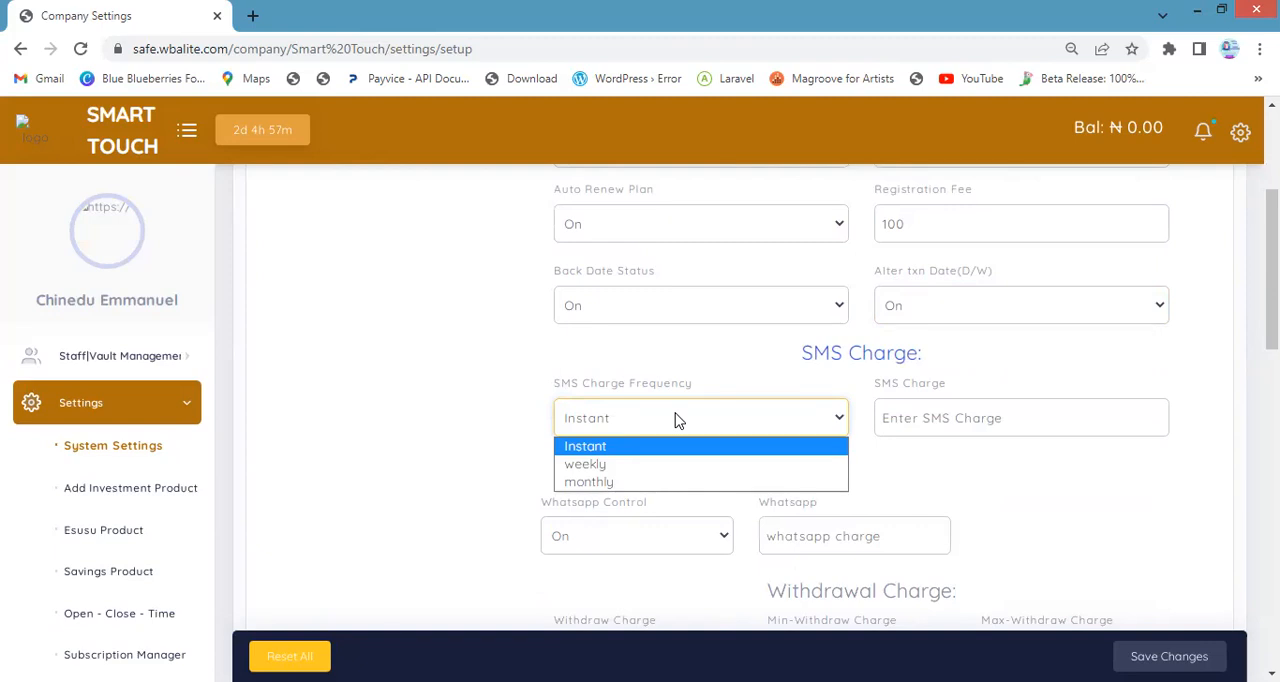
pyautogui.click(699, 466)
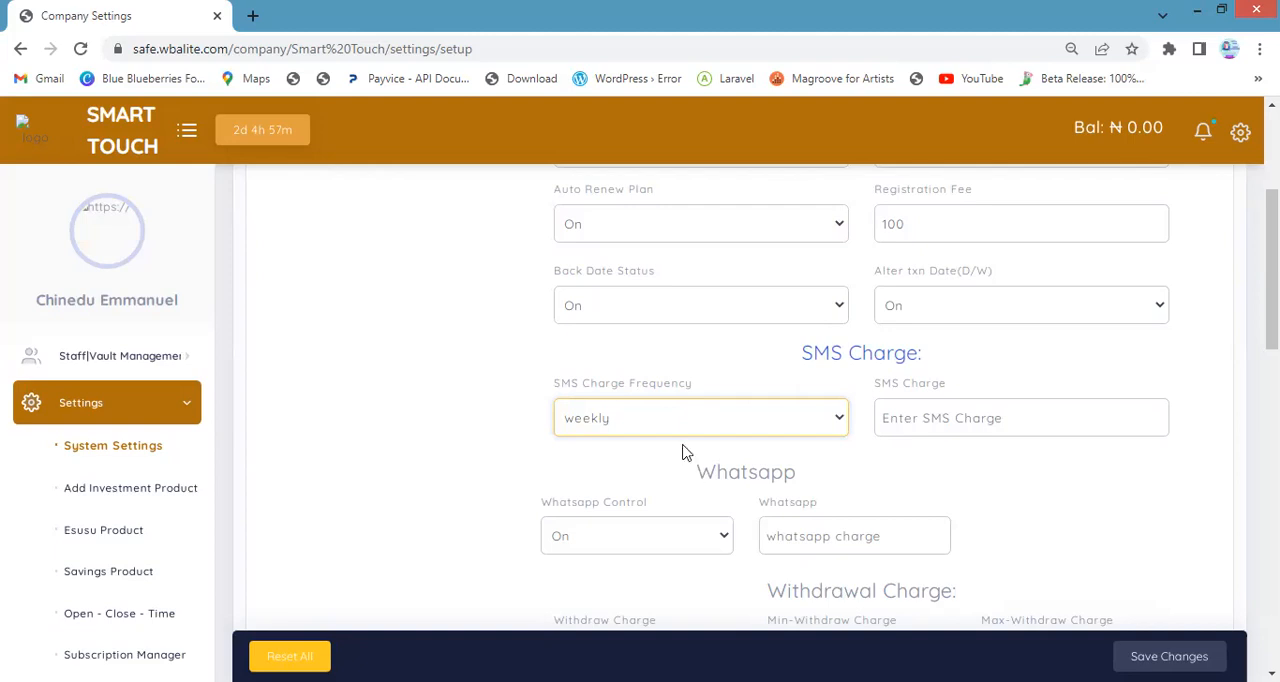
pyautogui.scroll(-1, 683, 449)
pyautogui.click(669, 342)
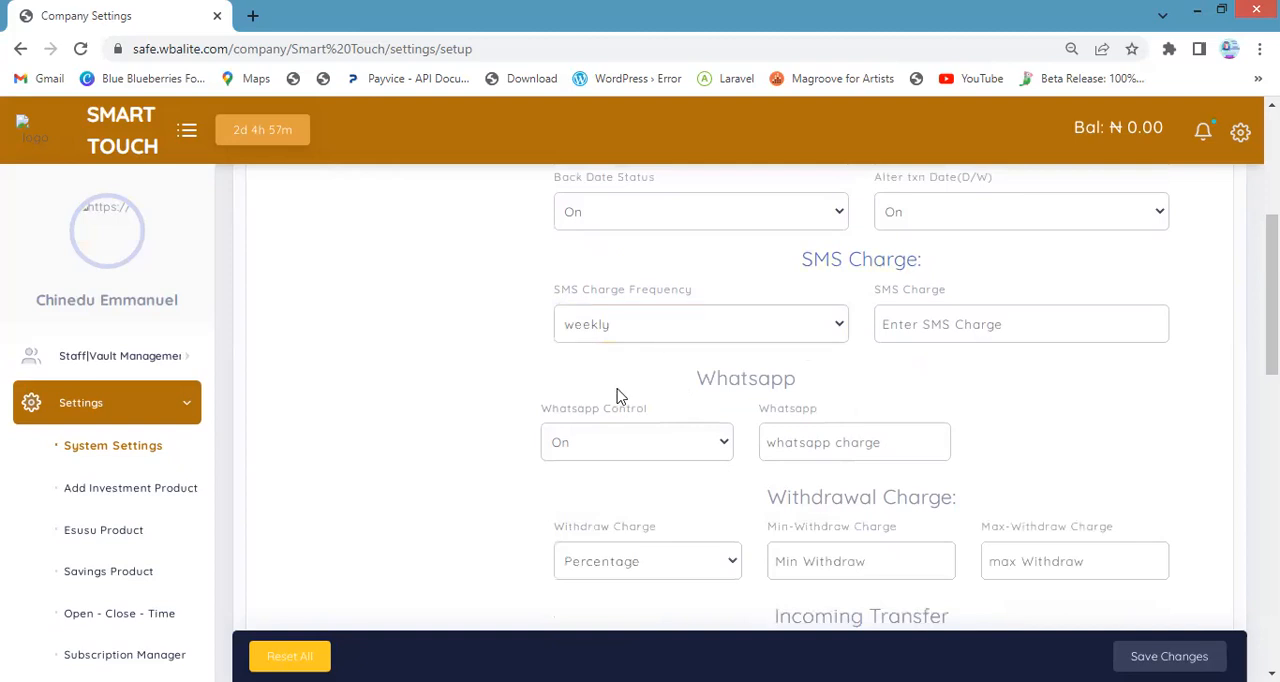
pyautogui.click(628, 390)
pyautogui.scroll(1, 639, 401)
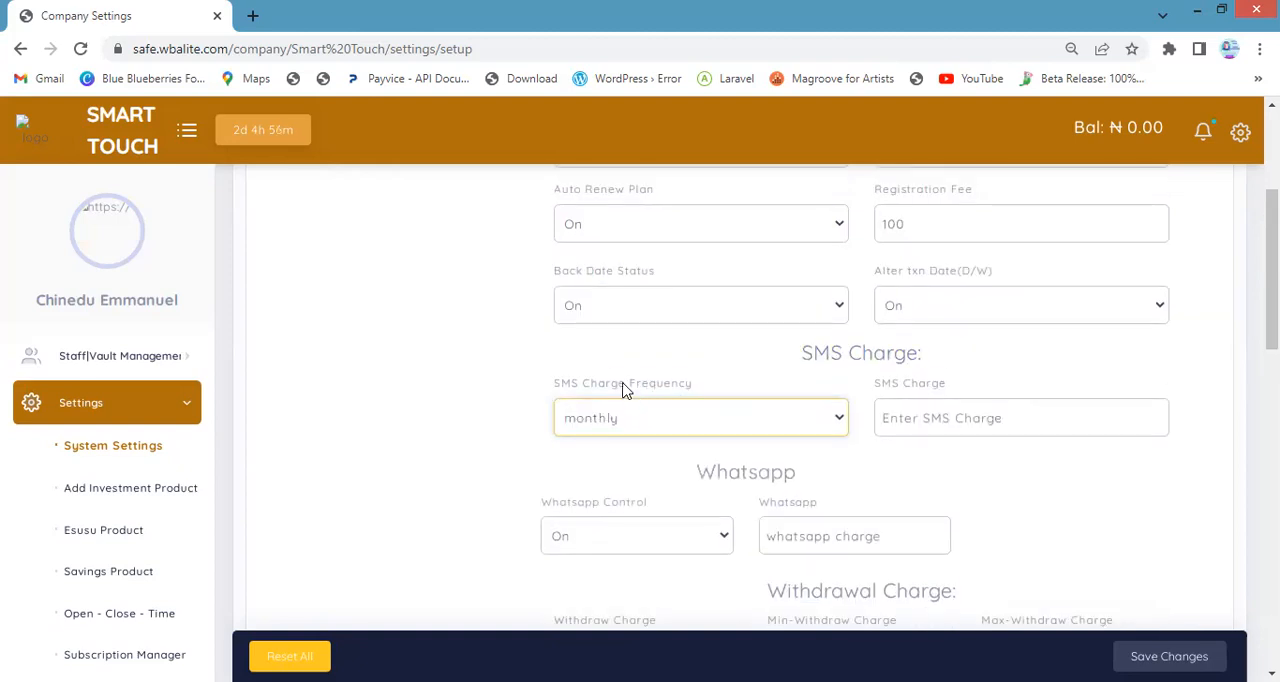
pyautogui.click(625, 392)
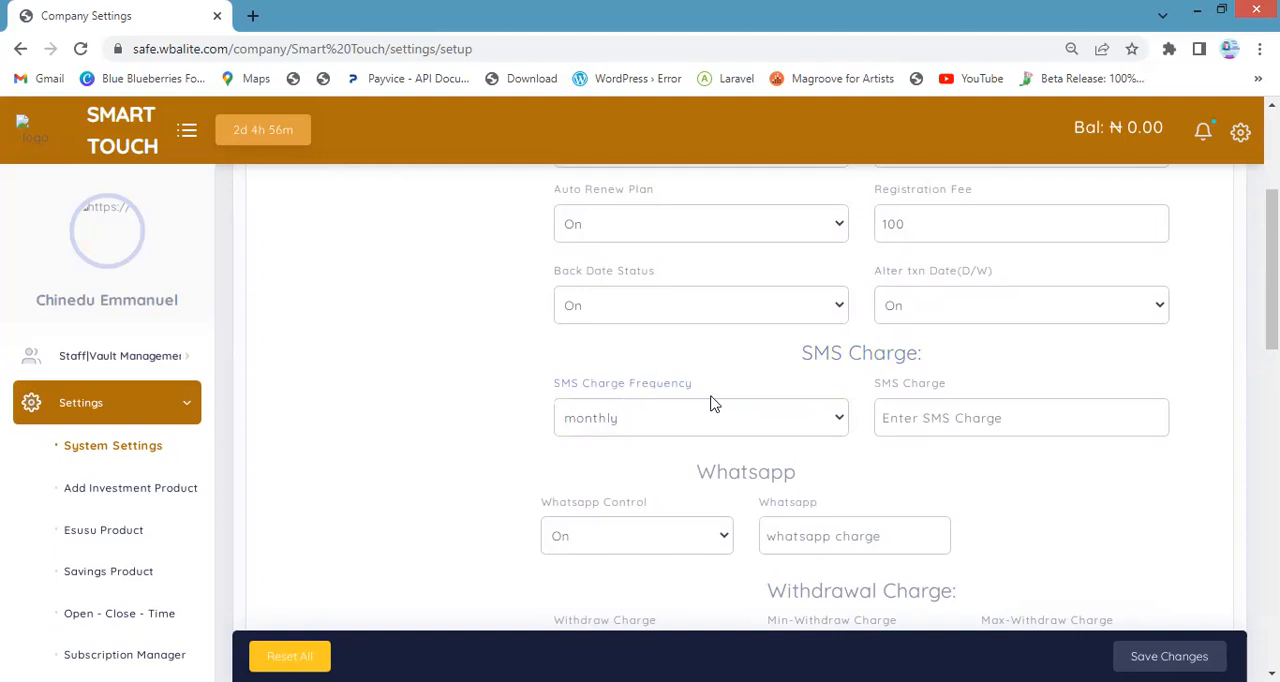
# Enter 5 as the SMS charge
pyautogui.click(957, 424)
pyautogui.write('5')
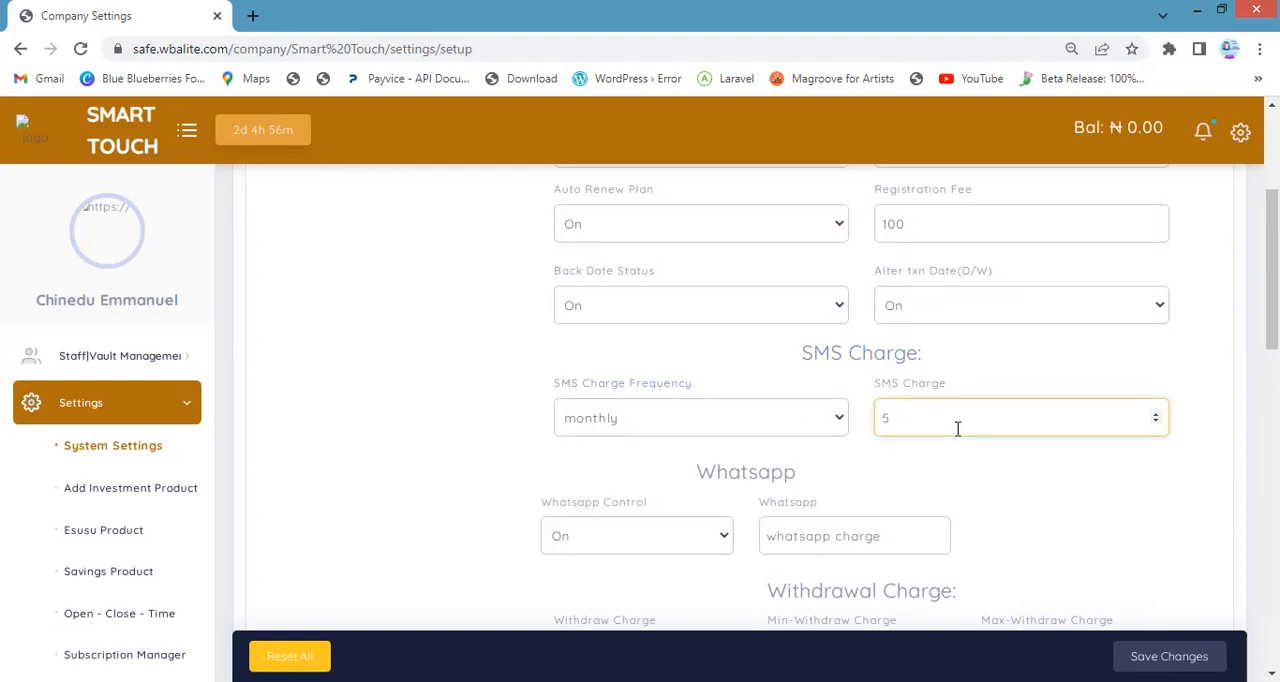
pyautogui.click(914, 391)
pyautogui.click(904, 432)
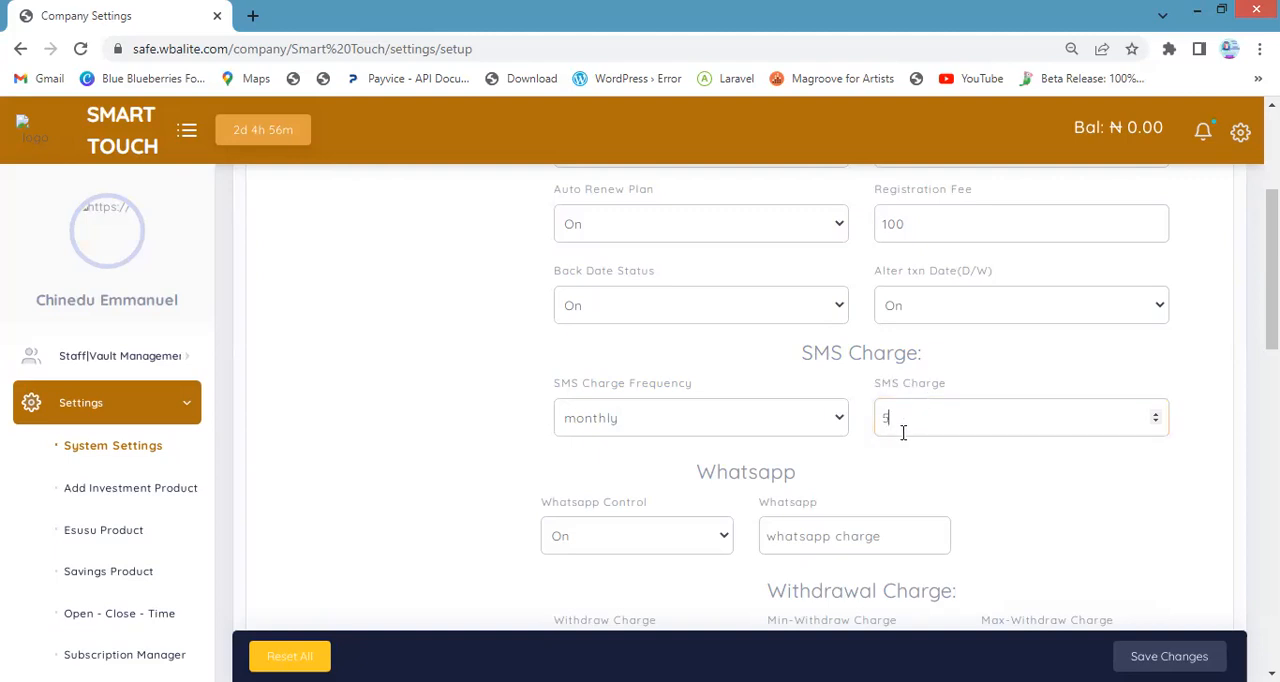
pyautogui.press('BackSpace')
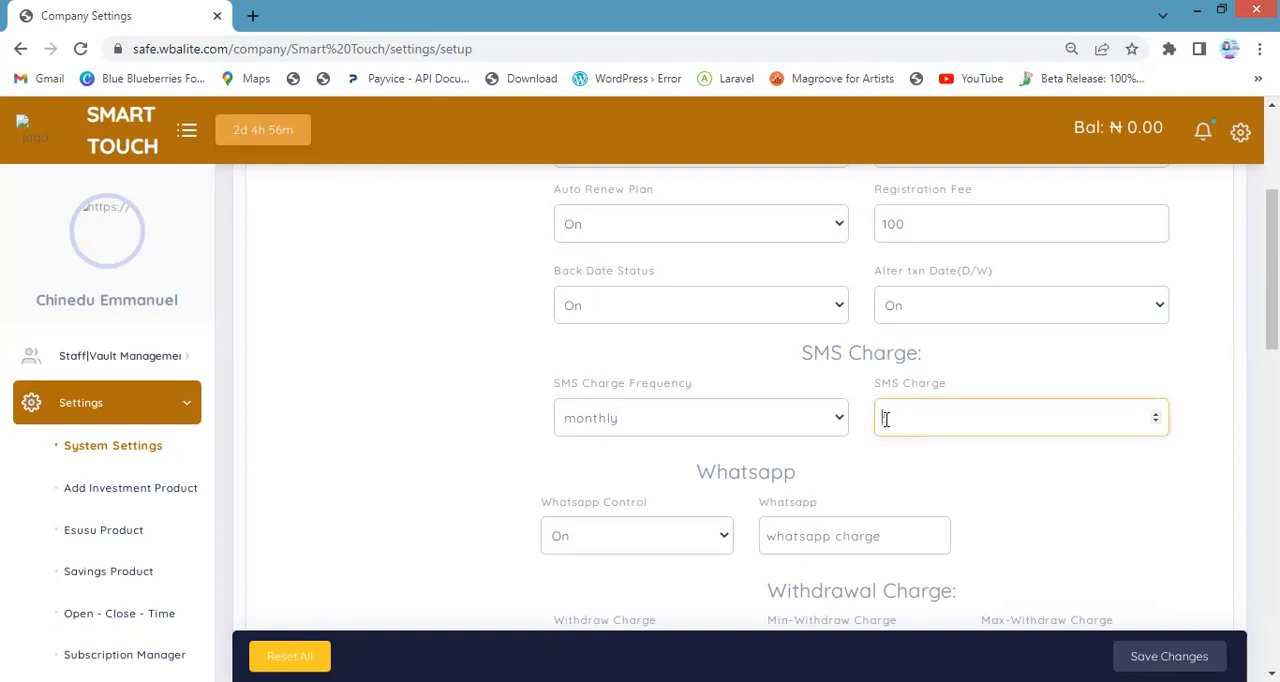
pyautogui.write('5')
pyautogui.scroll(-2, 900, 425)
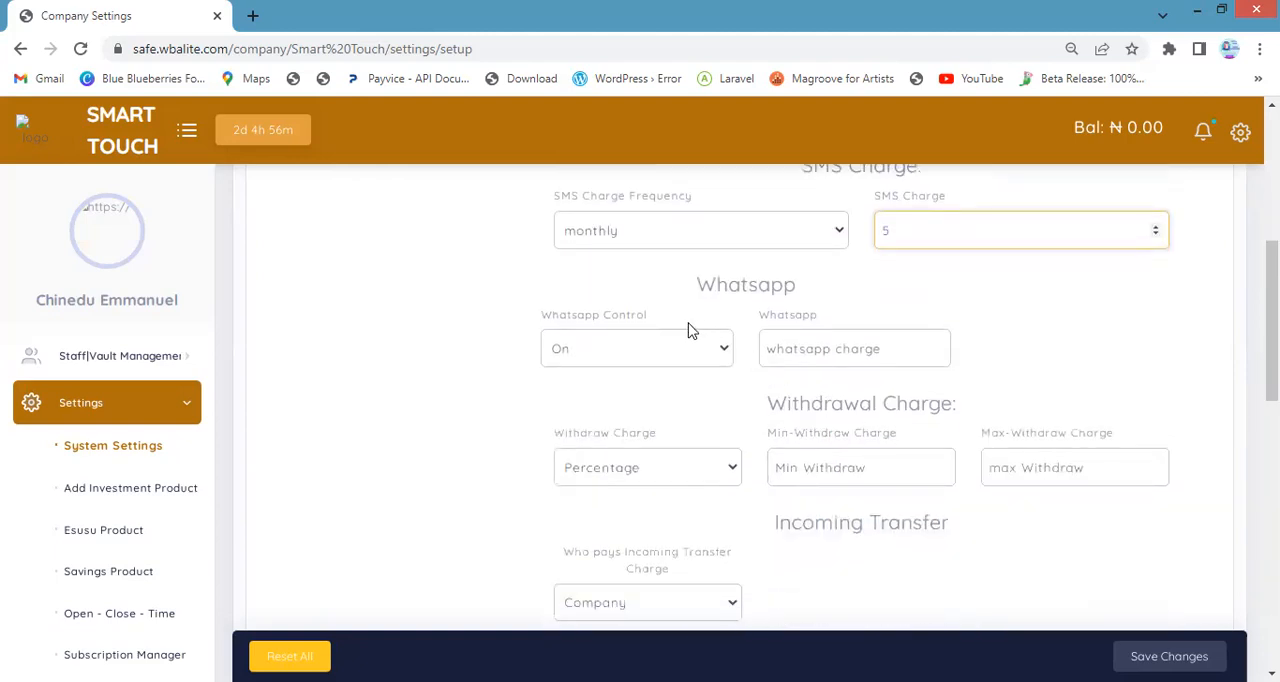
# Set the WhatsApp control to Off
pyautogui.click(643, 356)
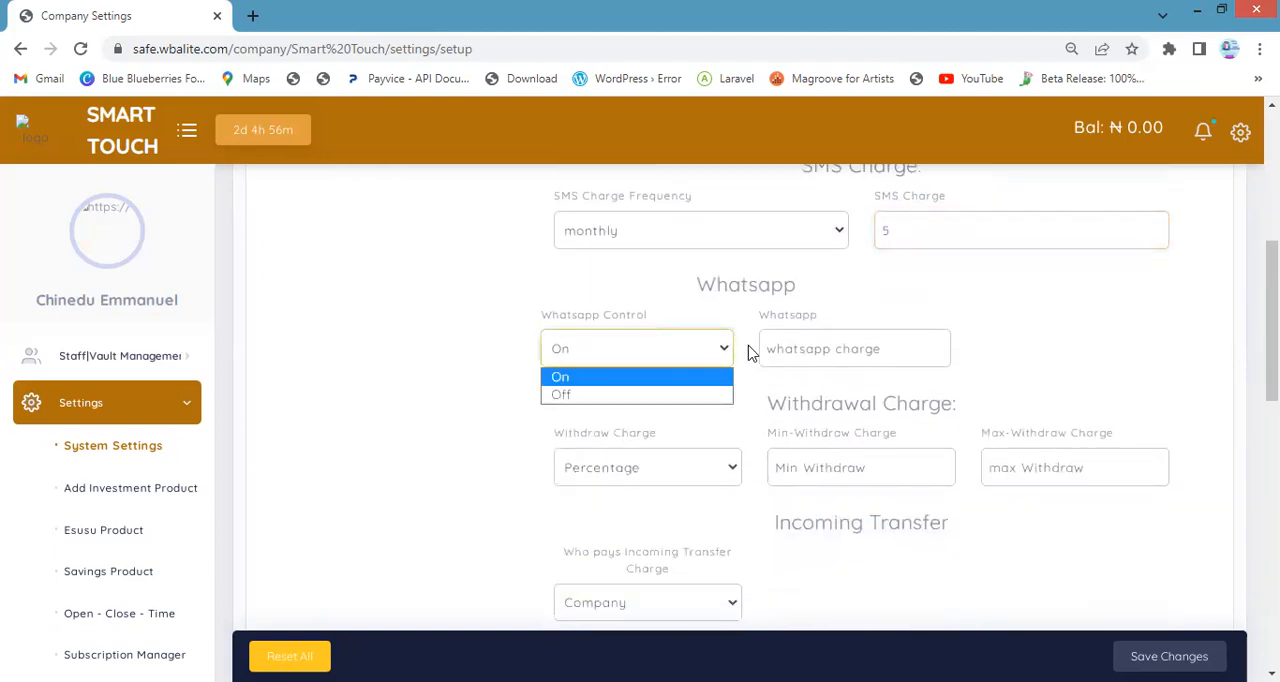
pyautogui.scroll(1, 751, 368)
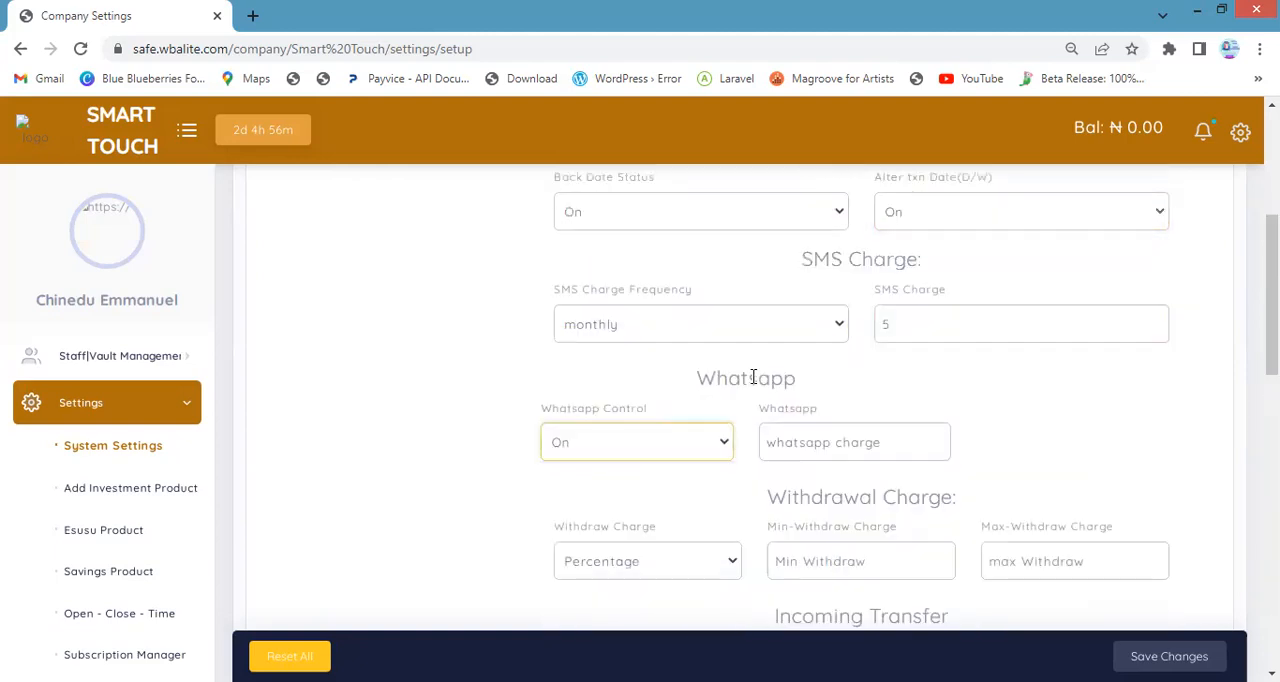
pyautogui.click(604, 440)
pyautogui.click(600, 470)
pyautogui.click(618, 450)
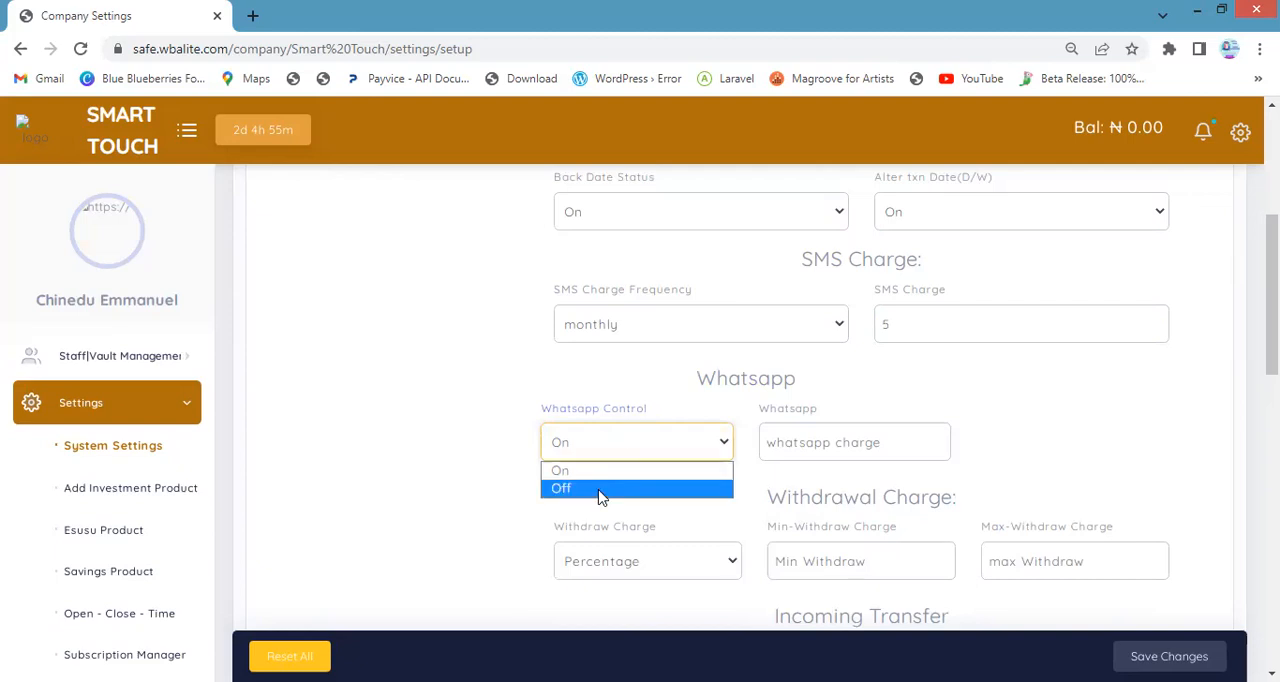
# Enter 10 as the WhatsApp charge
pyautogui.click(813, 452)
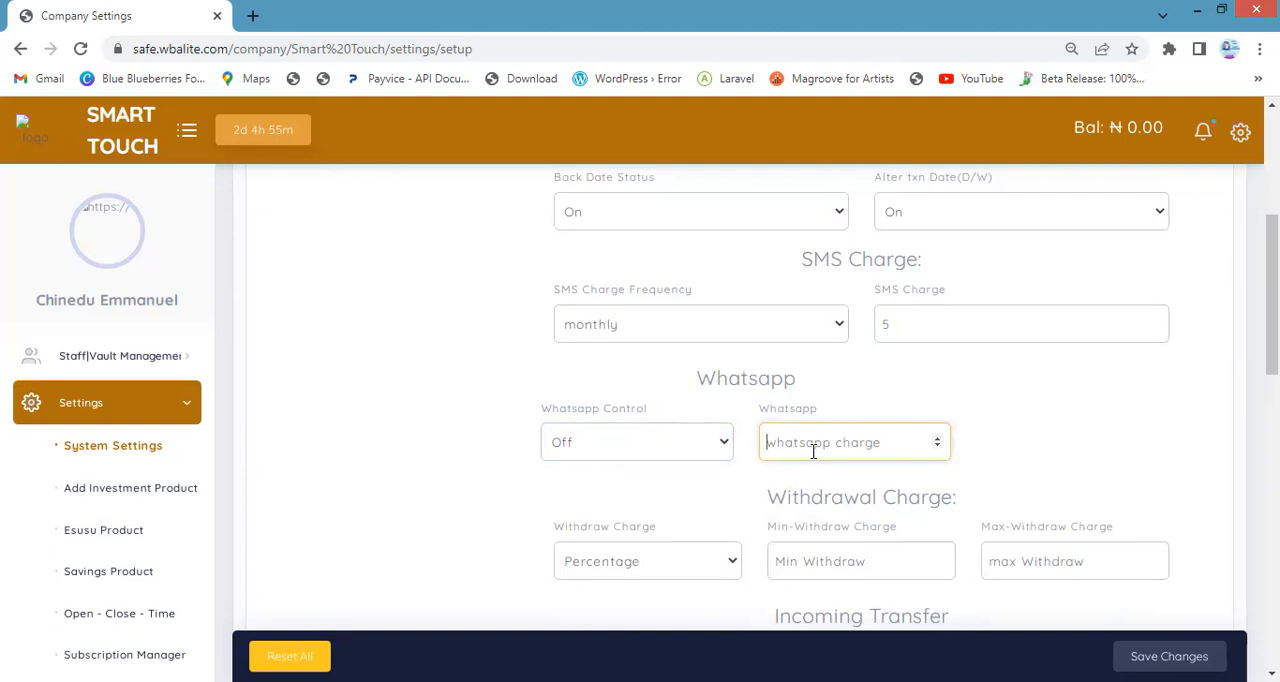
pyautogui.write('5')
pyautogui.press('BackSpace')
pyautogui.write('10')
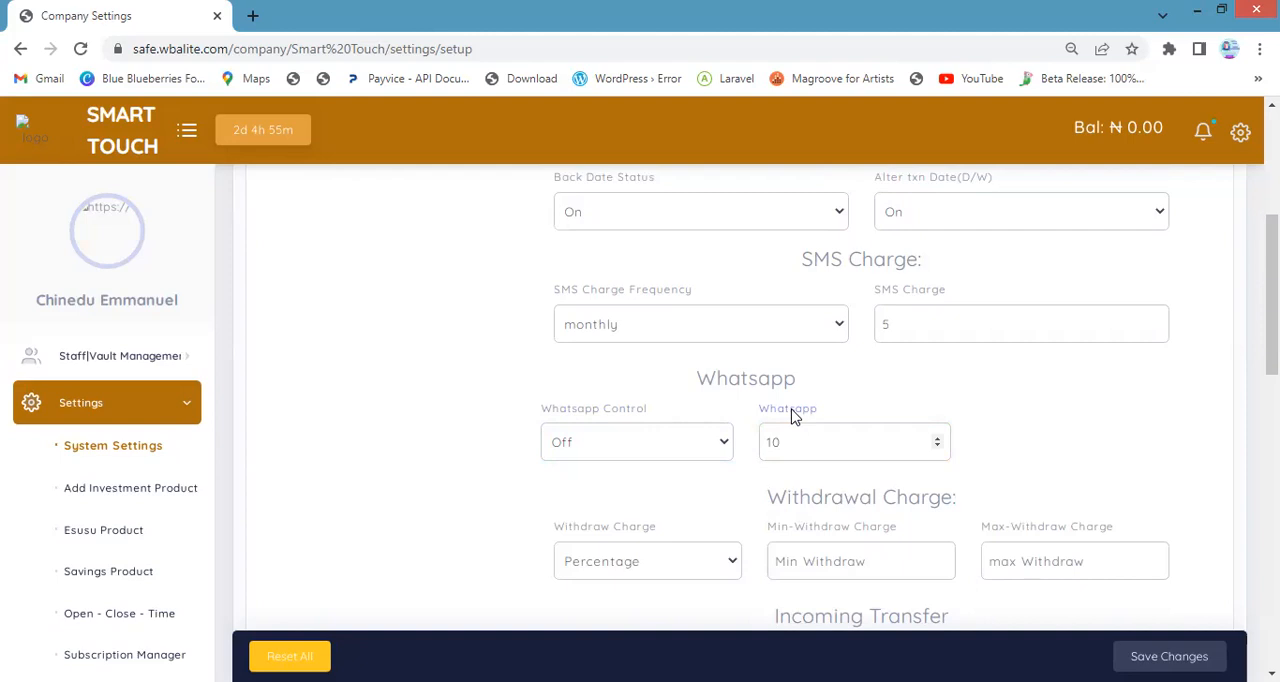
# Change the WhatsApp charge to 1
pyautogui.click(910, 324)
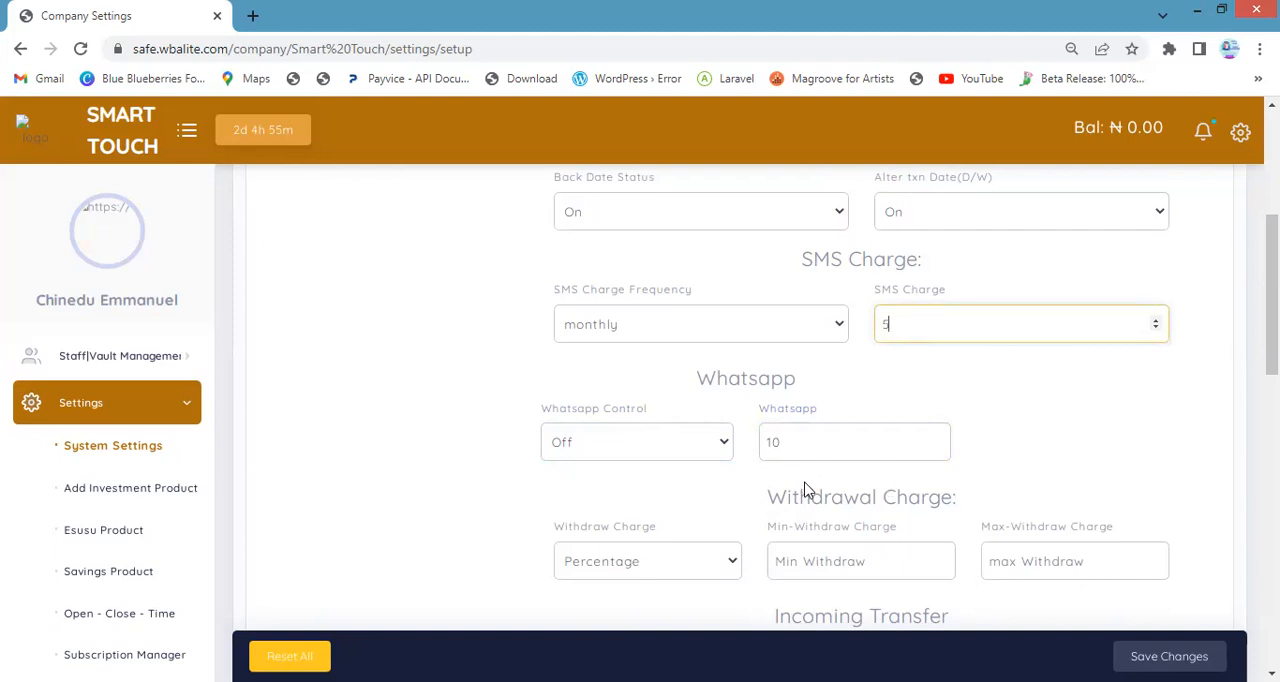
pyautogui.click(796, 449)
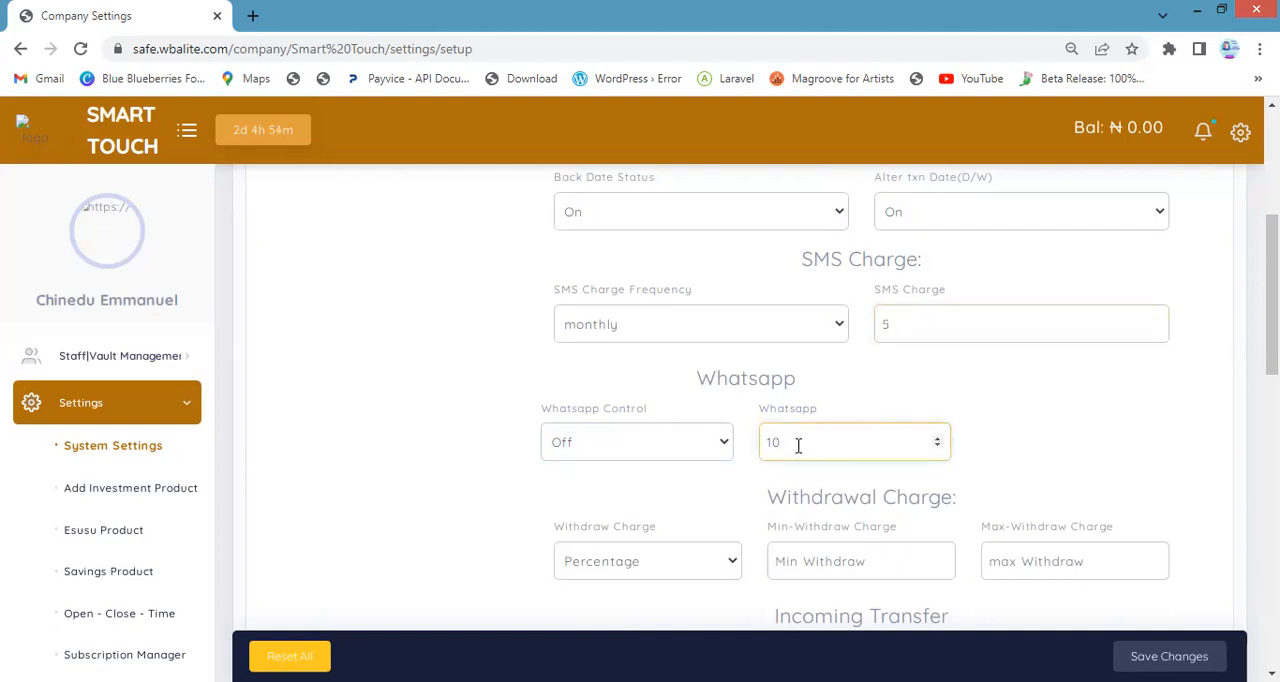
pyautogui.press('BackSpace')
pyautogui.press('BackSpace')
pyautogui.write('2')
pyautogui.press('BackSpace')
pyautogui.write('0')
pyautogui.press('BackSpace')
pyautogui.write('1')
pyautogui.scroll(-1, 783, 420)
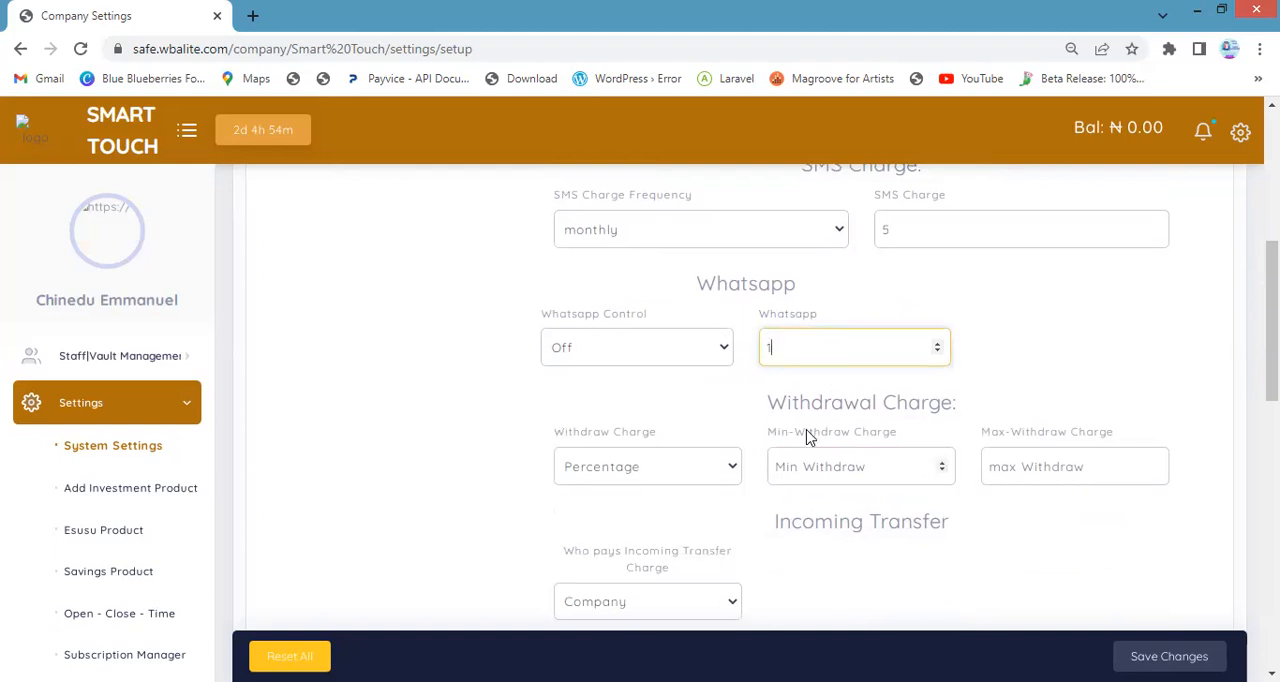
pyautogui.click(810, 393)
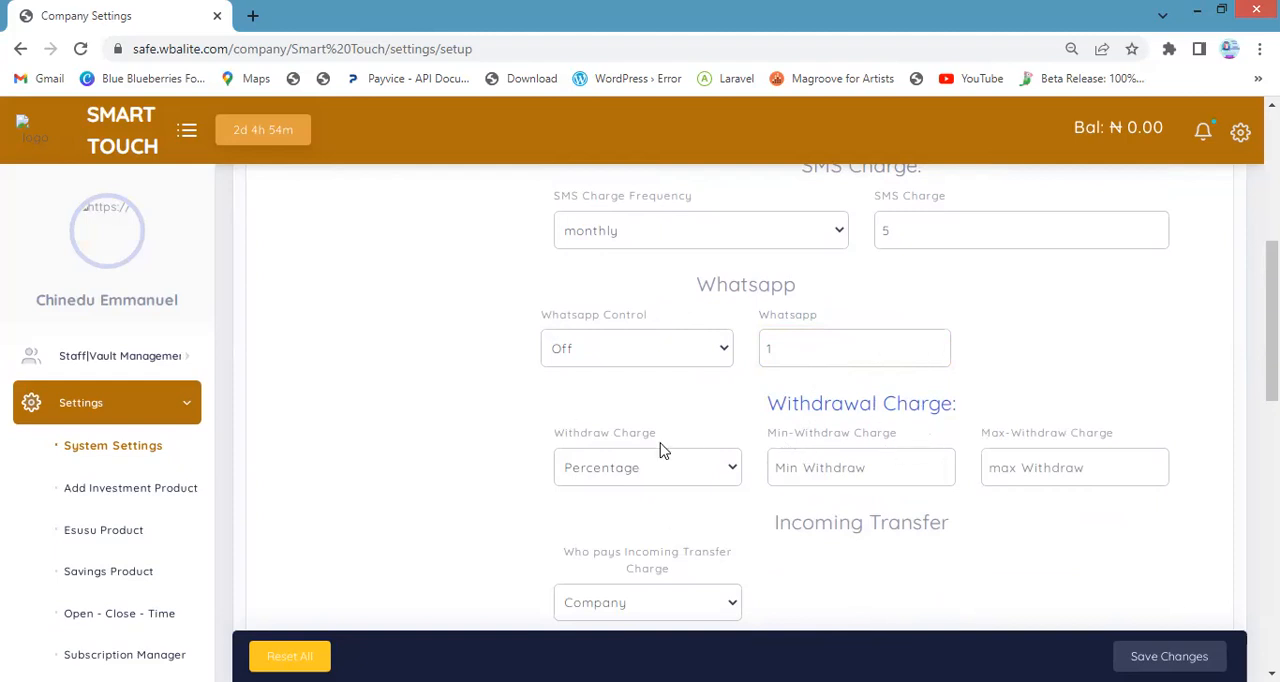
# Keep the withdrawal charge as a percentage, with a minimum charge of 1 and a maximum of 200
pyautogui.click(626, 478)
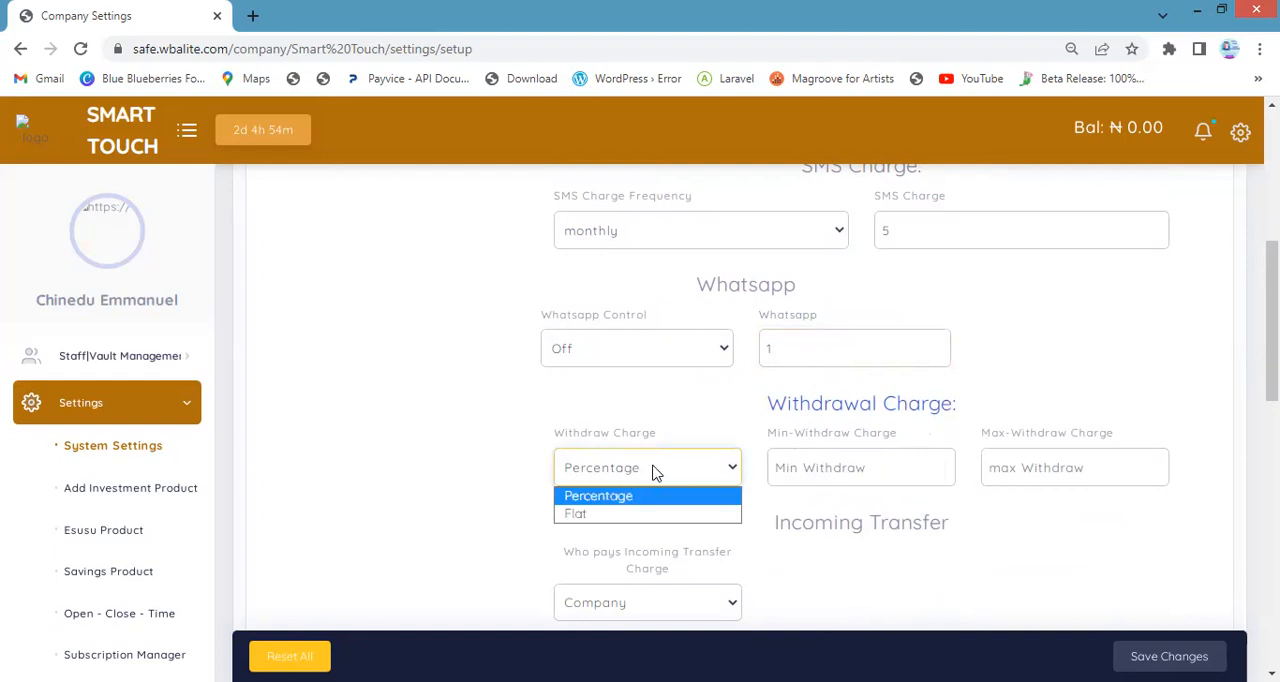
pyautogui.click(849, 474)
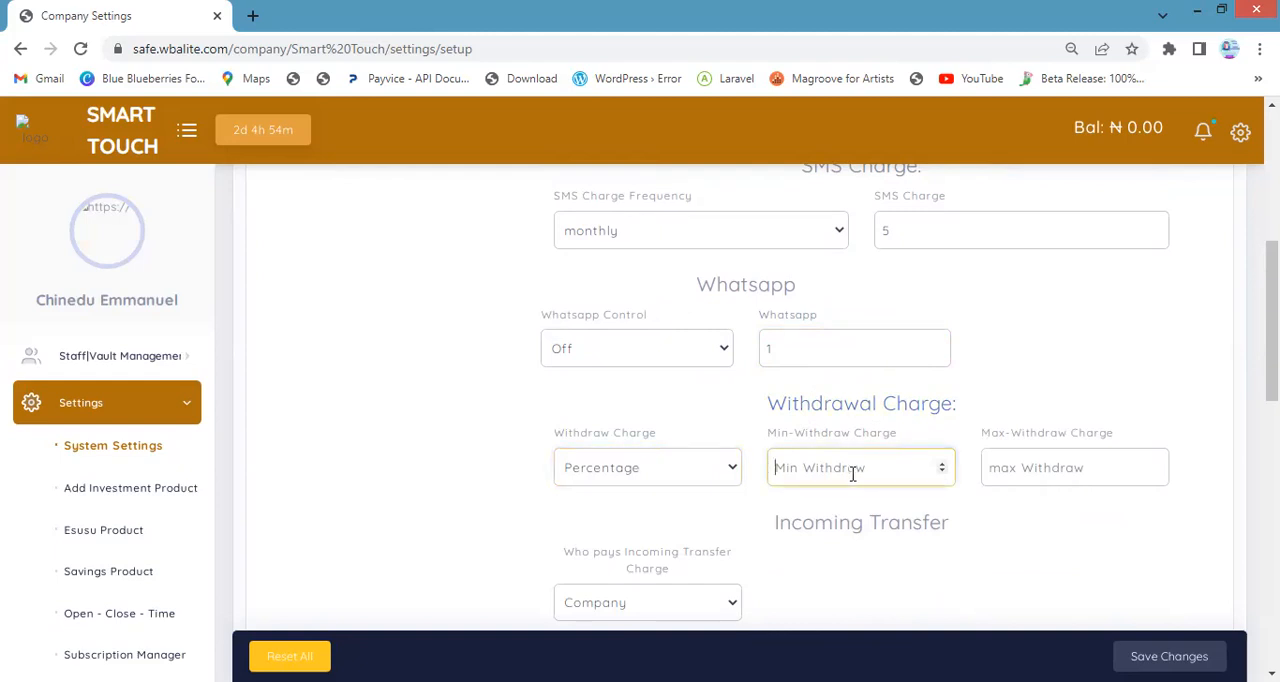
pyautogui.write('1')
pyautogui.click(1025, 457)
pyautogui.write('20')
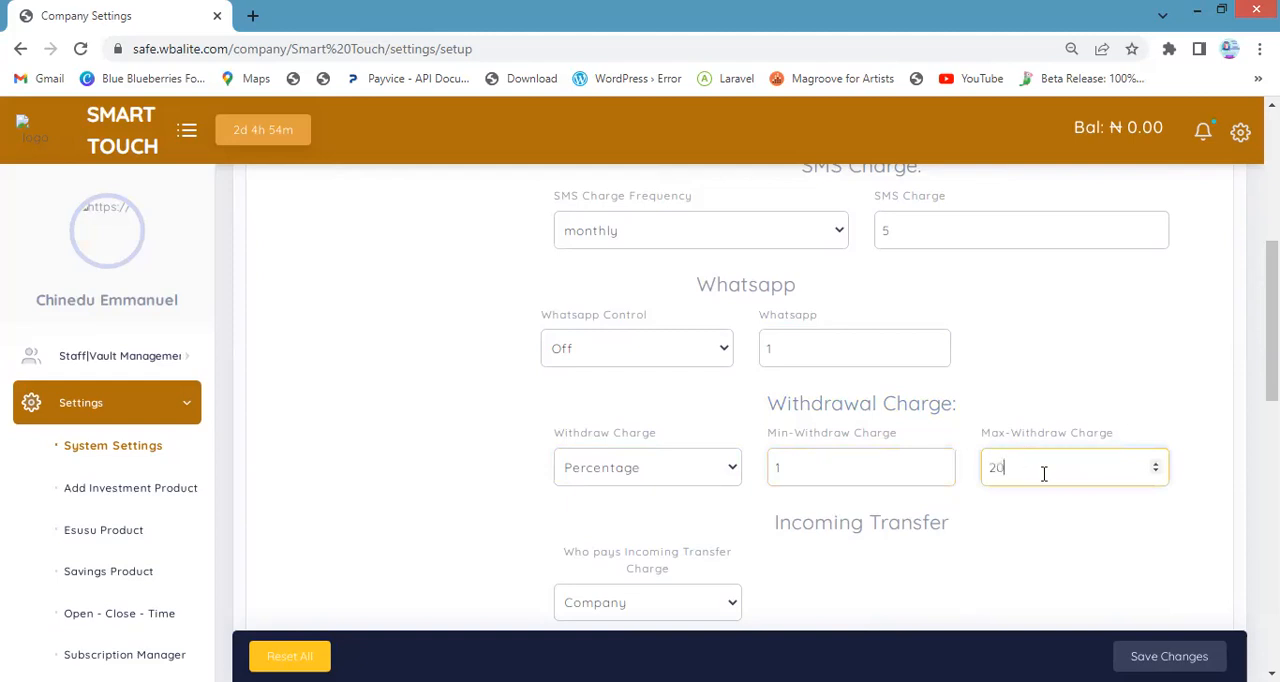
pyautogui.press('BackSpace')
pyautogui.write('00')
# Switch the withdrawal charge type to Flat and set its minimum charge to 50
pyautogui.click(820, 463)
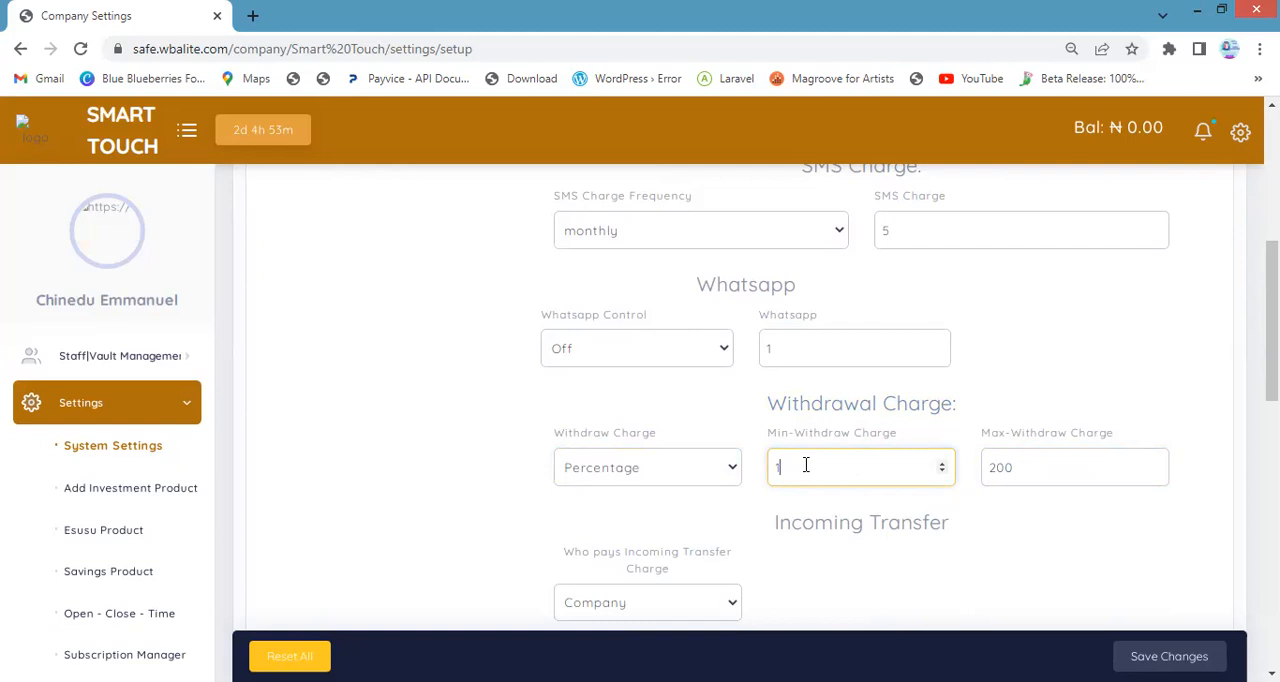
pyautogui.click(656, 470)
pyautogui.click(643, 514)
pyautogui.press('BackSpace')
pyautogui.write('50')
# Replace the maximum withdrawal charge with 50
pyautogui.click(1019, 467)
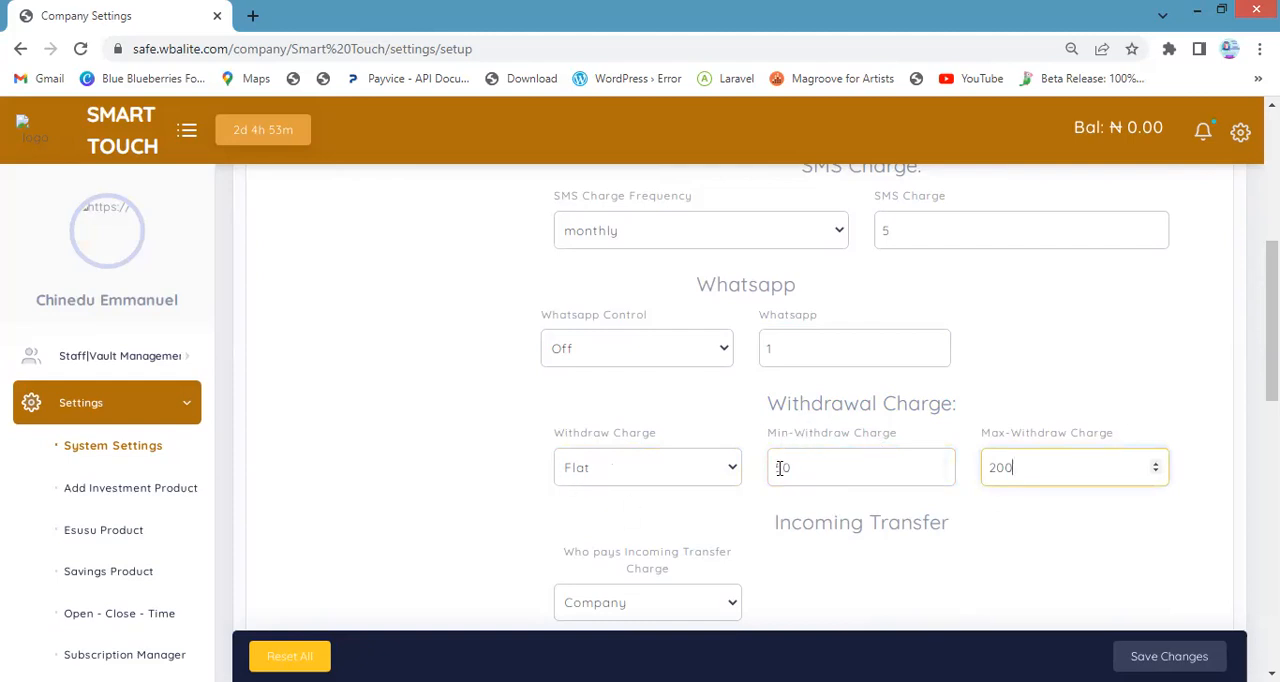
pyautogui.doubleClick(997, 466)
pyautogui.write('50')
# Make the customer the one who pays the incoming transfer charge
pyautogui.scroll(-2, 765, 528)
pyautogui.scroll(1, 740, 518)
pyautogui.scroll(-1, 706, 498)
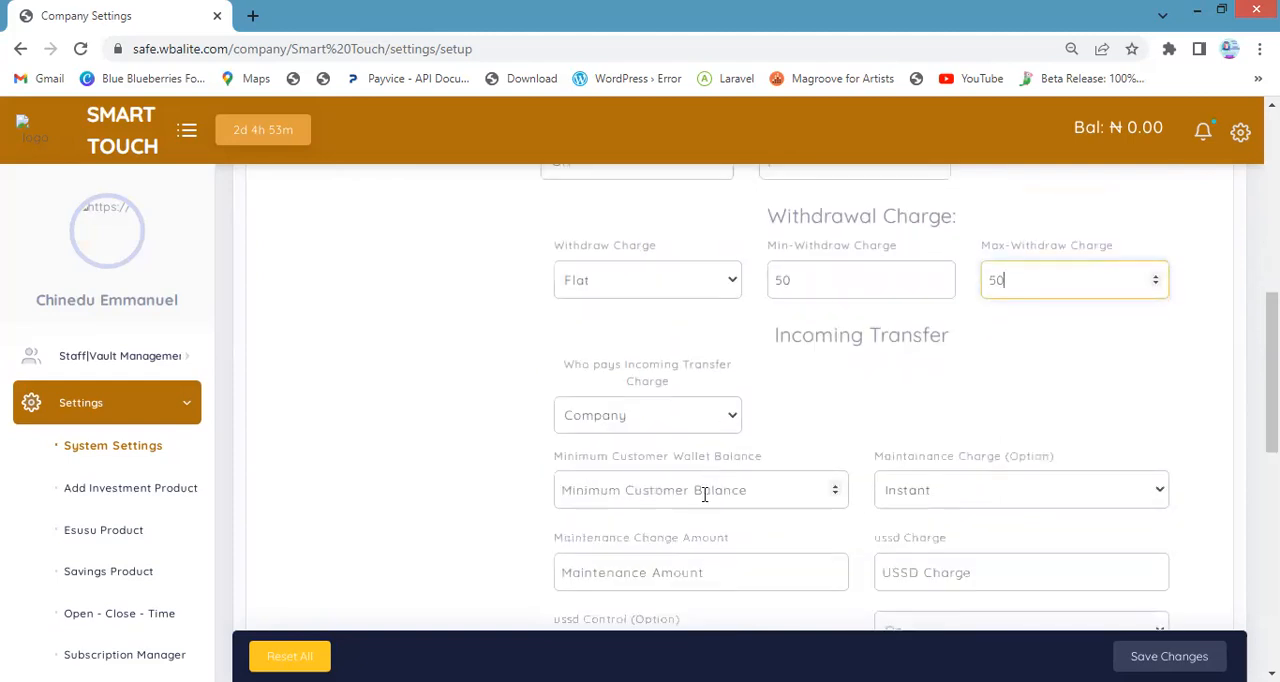
pyautogui.click(667, 422)
pyautogui.click(667, 424)
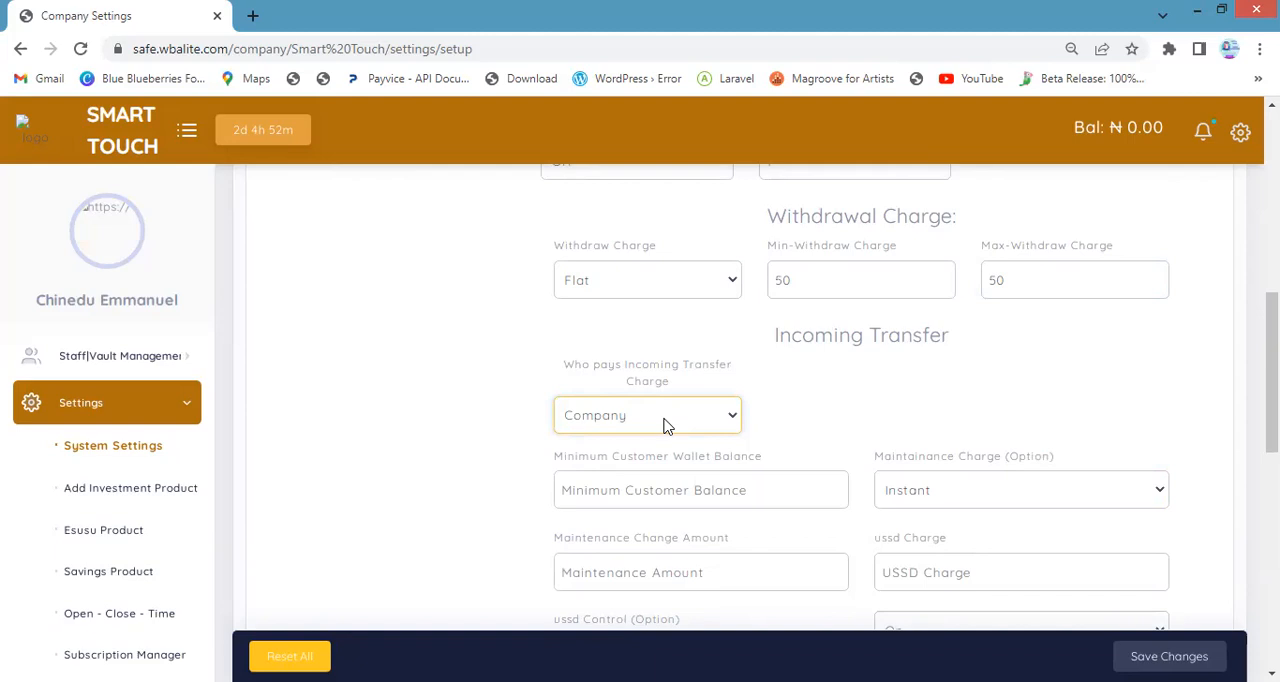
pyautogui.click(667, 420)
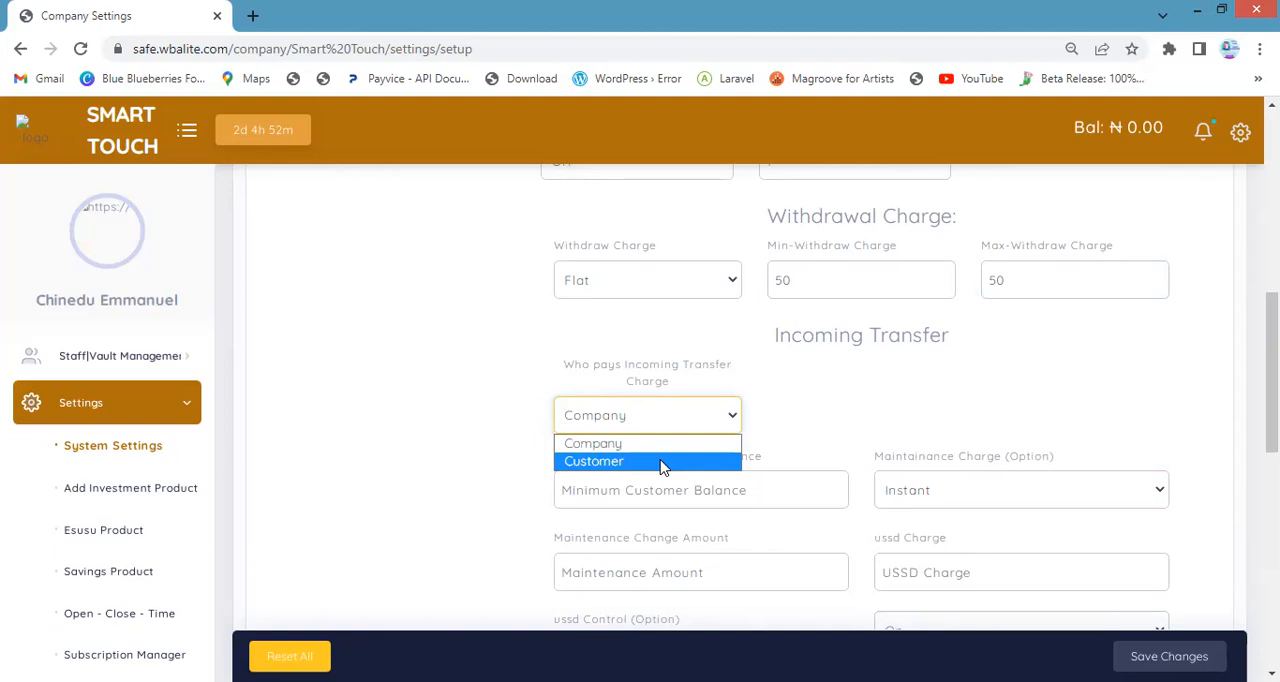
pyautogui.click(662, 464)
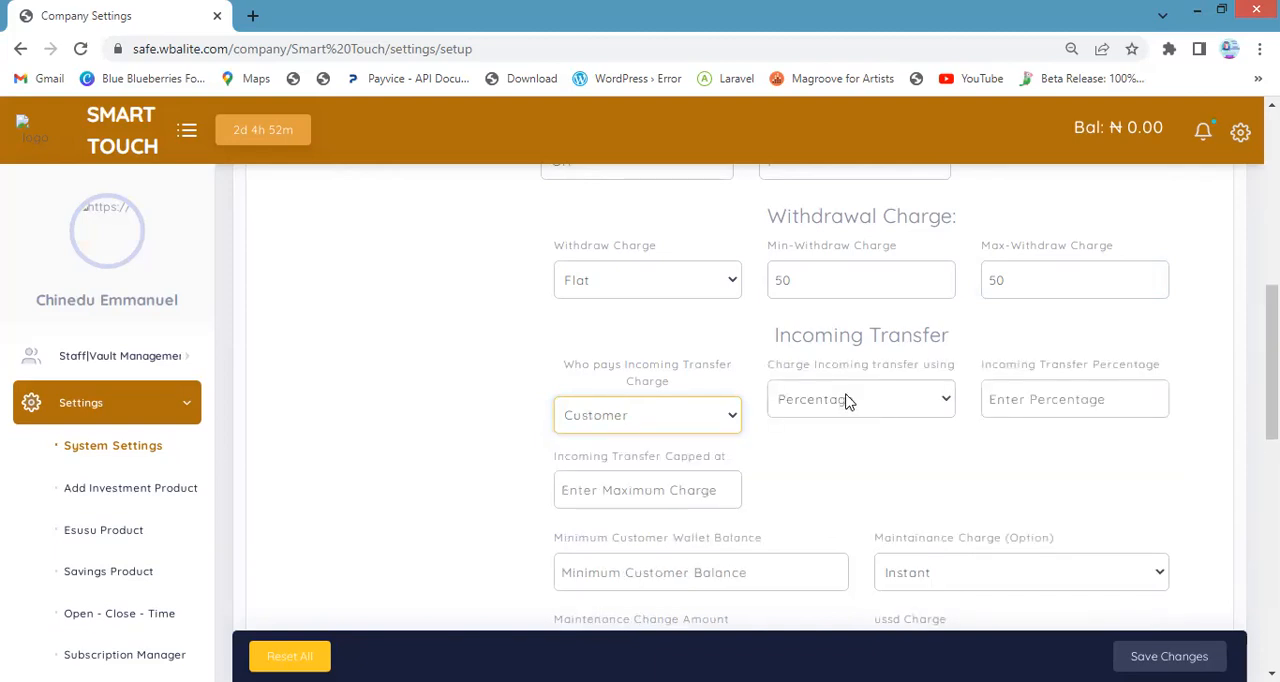
# Enter an incoming transfer percentage of 1 and cap the charge at 50
pyautogui.click(1063, 402)
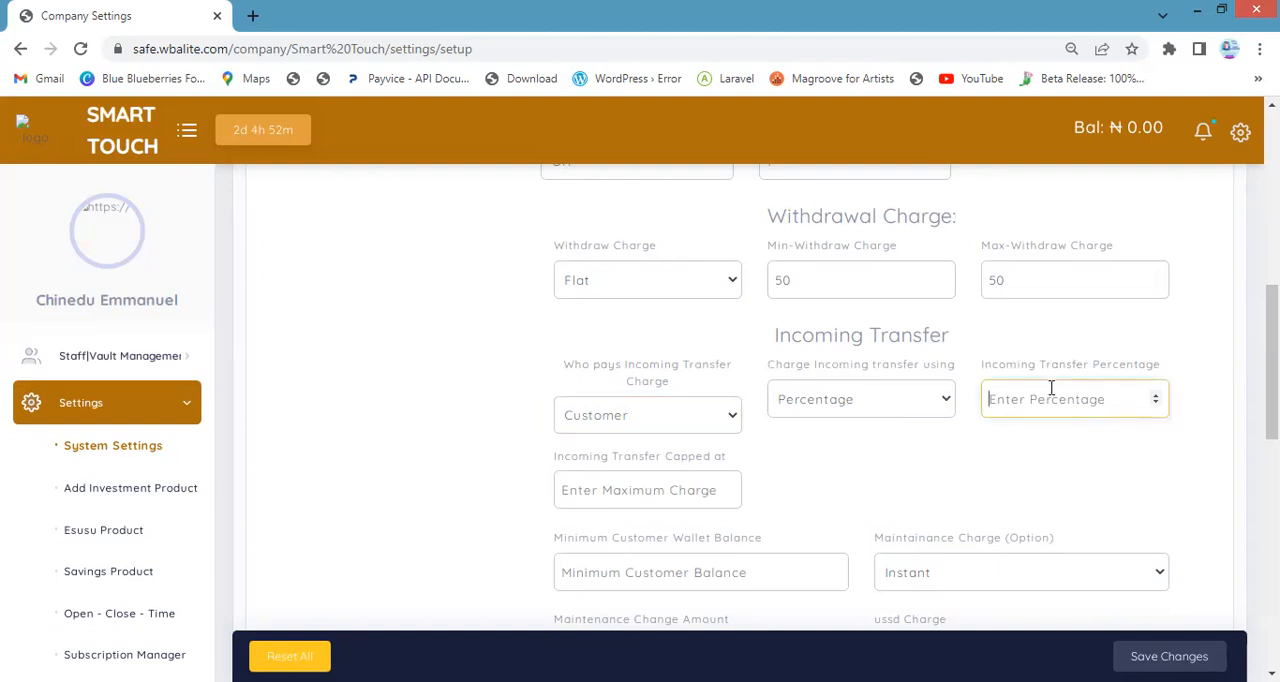
pyautogui.write('1')
pyautogui.click(661, 490)
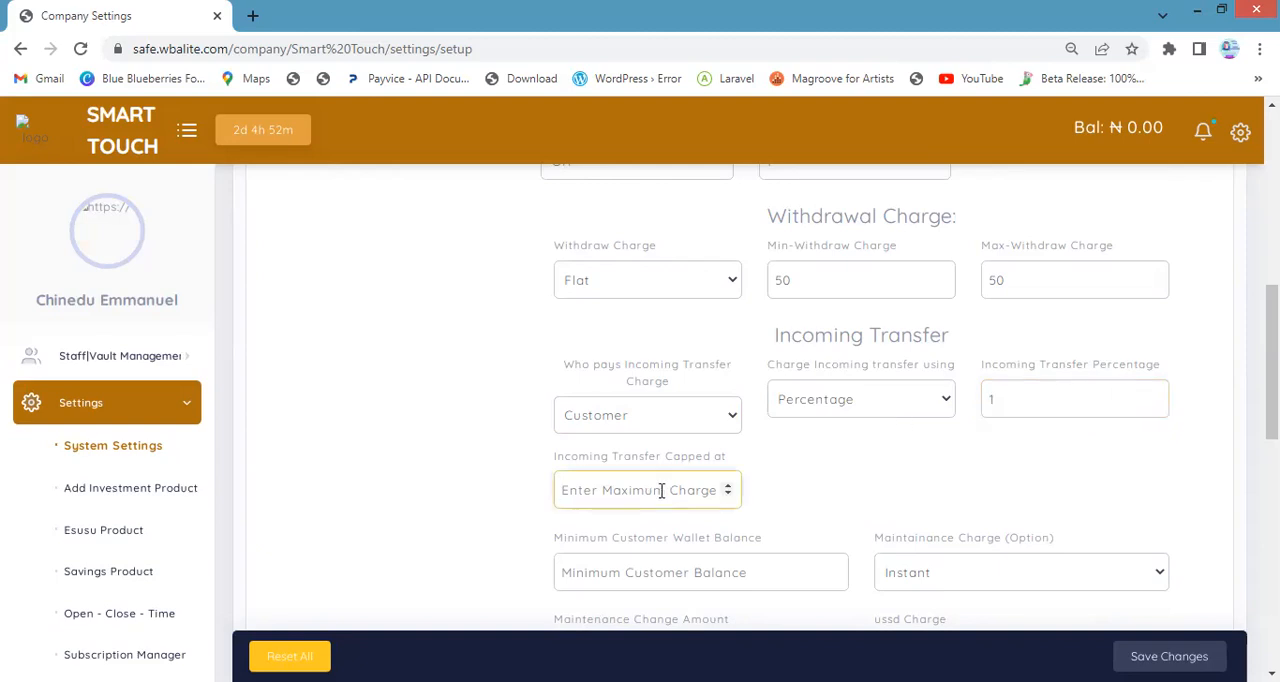
pyautogui.write('500')
pyautogui.press('BackSpace')
# Charge incoming transfers at a flat rate and enter 100 as the incoming transfer charge
pyautogui.click(810, 400)
pyautogui.click(800, 449)
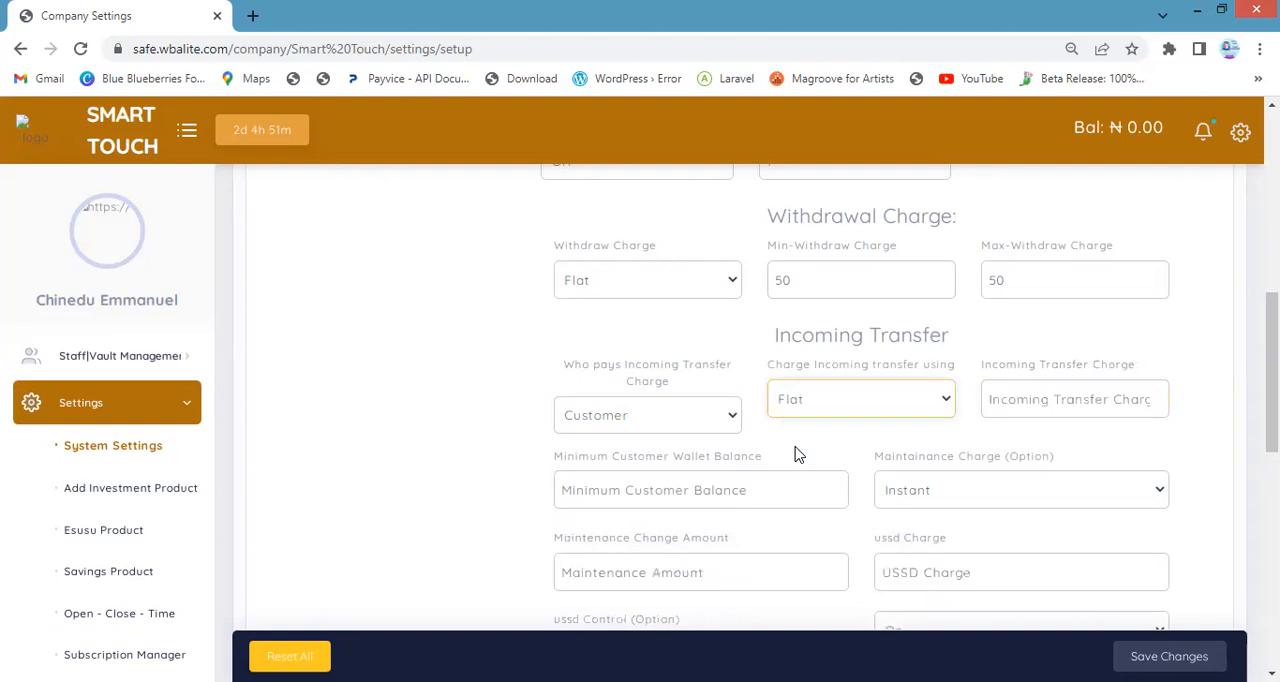
pyautogui.click(1000, 406)
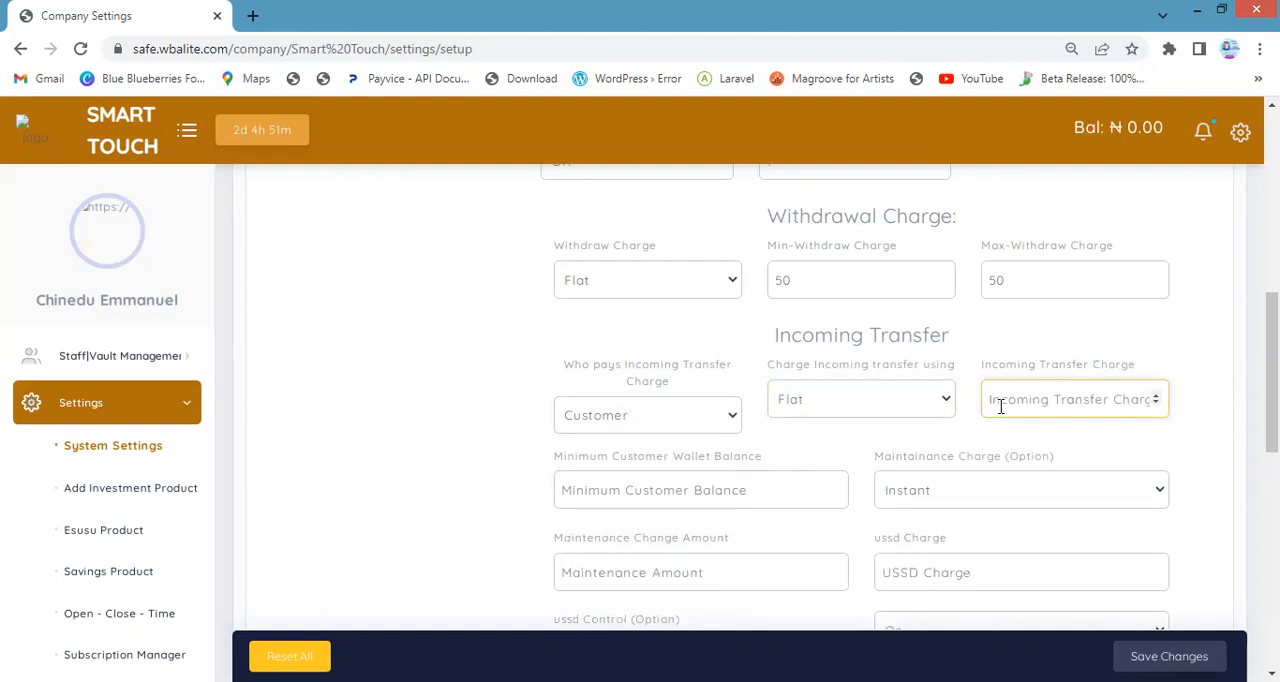
pyautogui.write('5')
pyautogui.write('0')
pyautogui.press('BackSpace')
pyautogui.press('BackSpace')
pyautogui.write('100')
# Enter 1000 as the minimum customer wallet balance
pyautogui.scroll(-1, 737, 457)
pyautogui.click(712, 406)
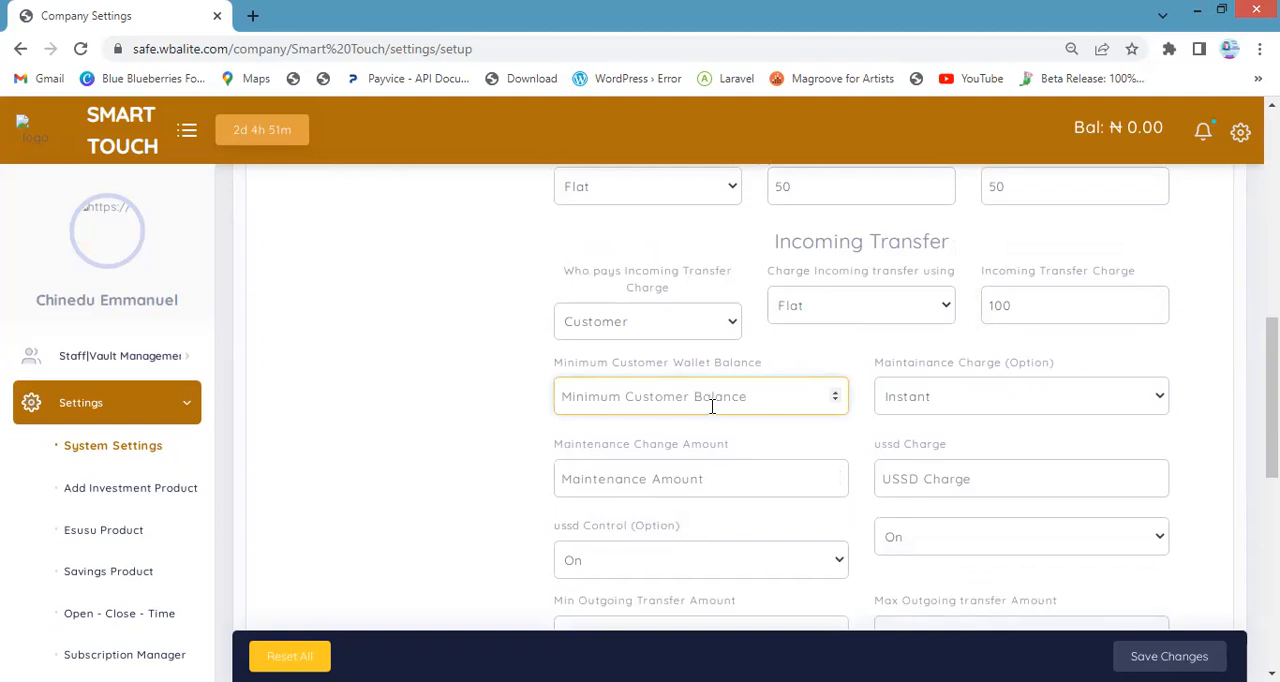
pyautogui.write('1000')
# Try the weekly, instant and monthly settings for the maintenance charge option
pyautogui.click(990, 405)
pyautogui.click(980, 448)
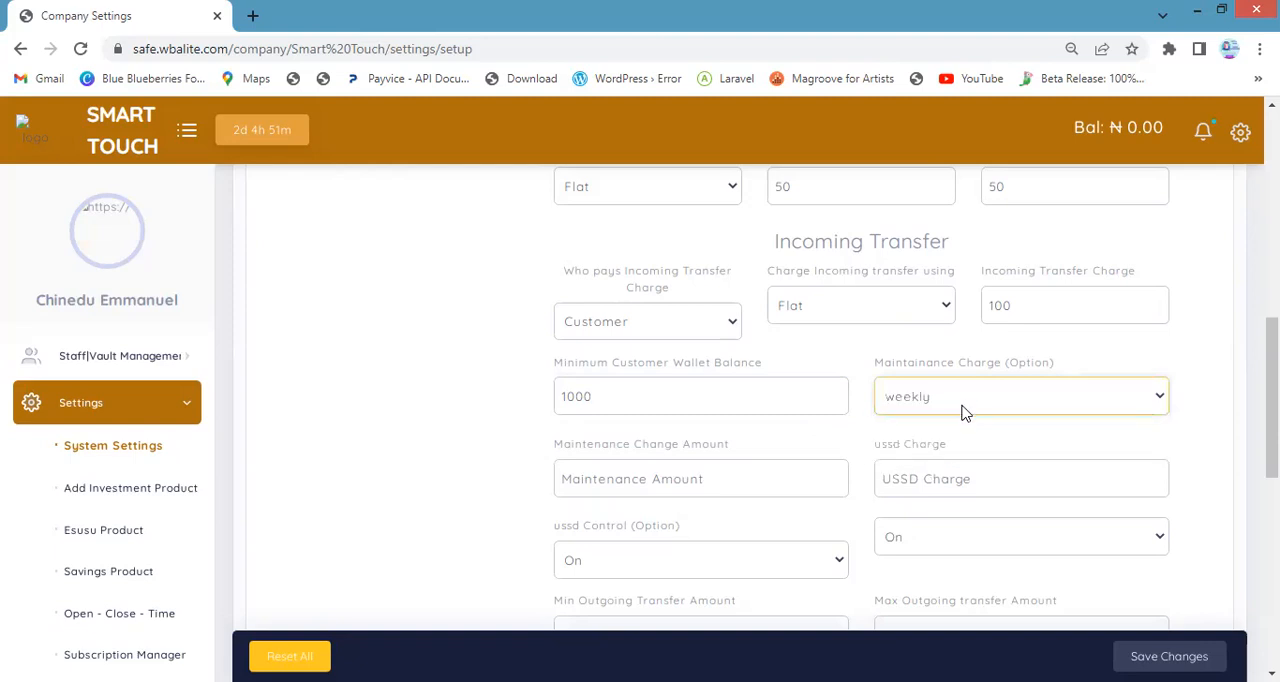
pyautogui.click(963, 408)
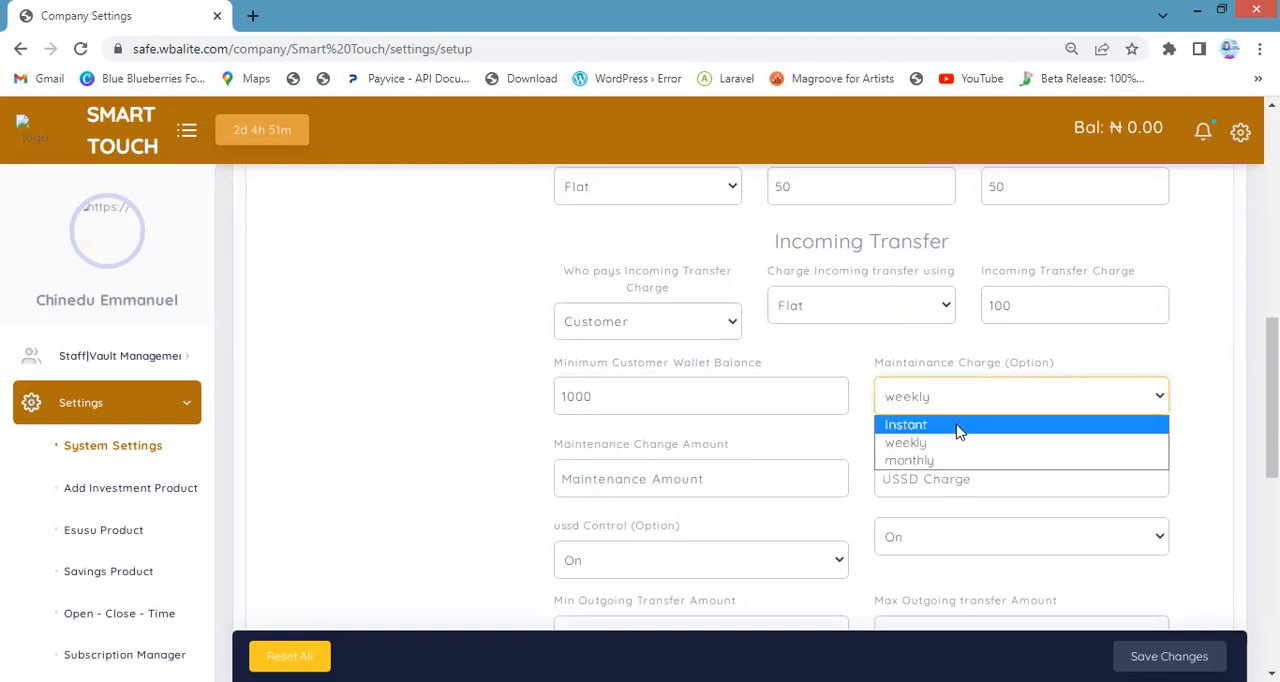
pyautogui.click(957, 426)
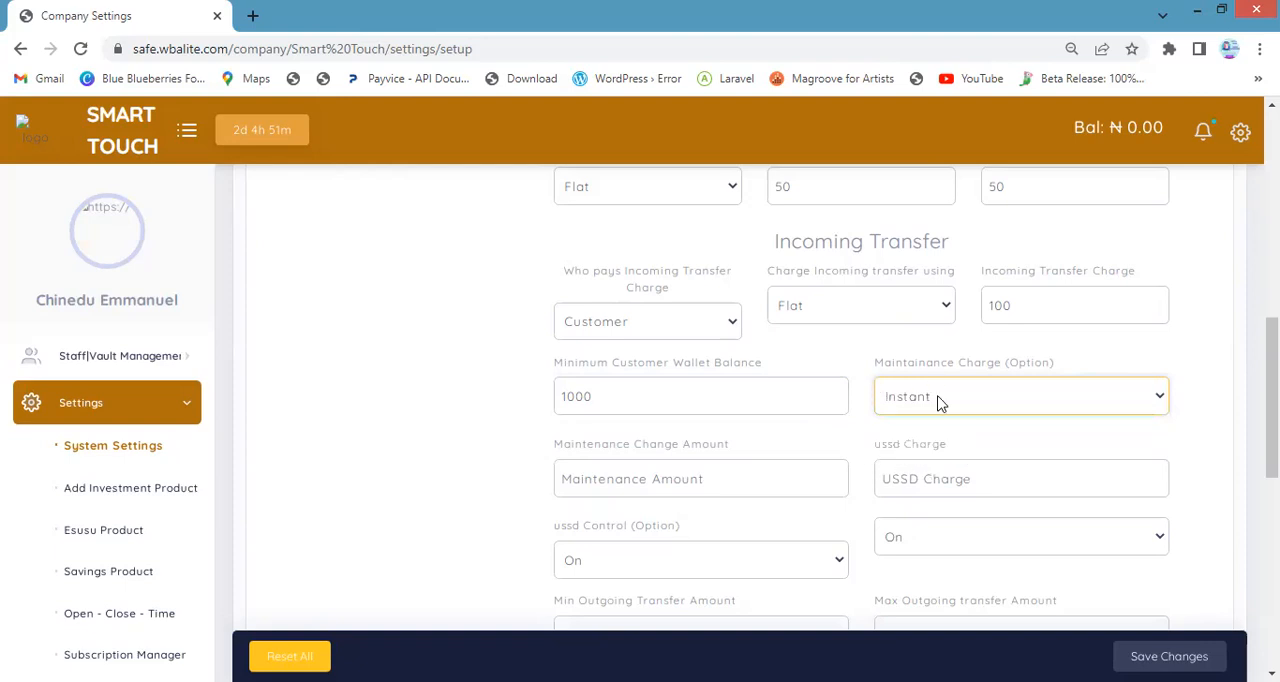
pyautogui.click(942, 403)
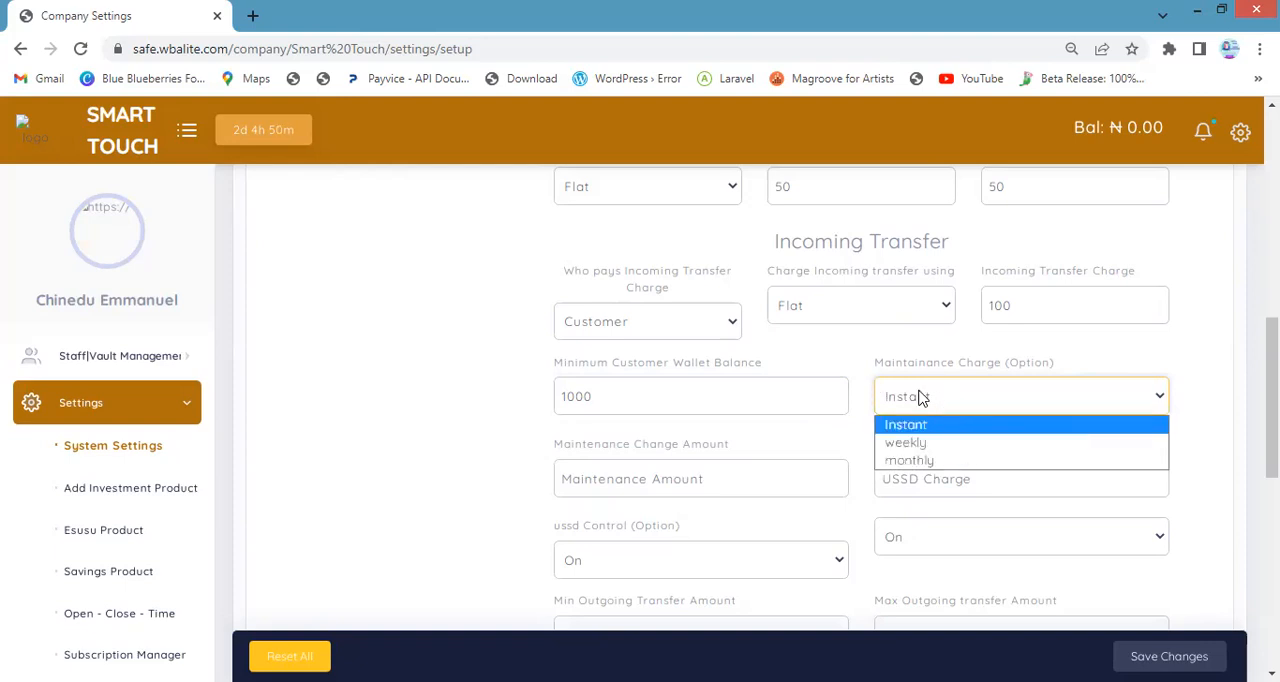
pyautogui.click(944, 444)
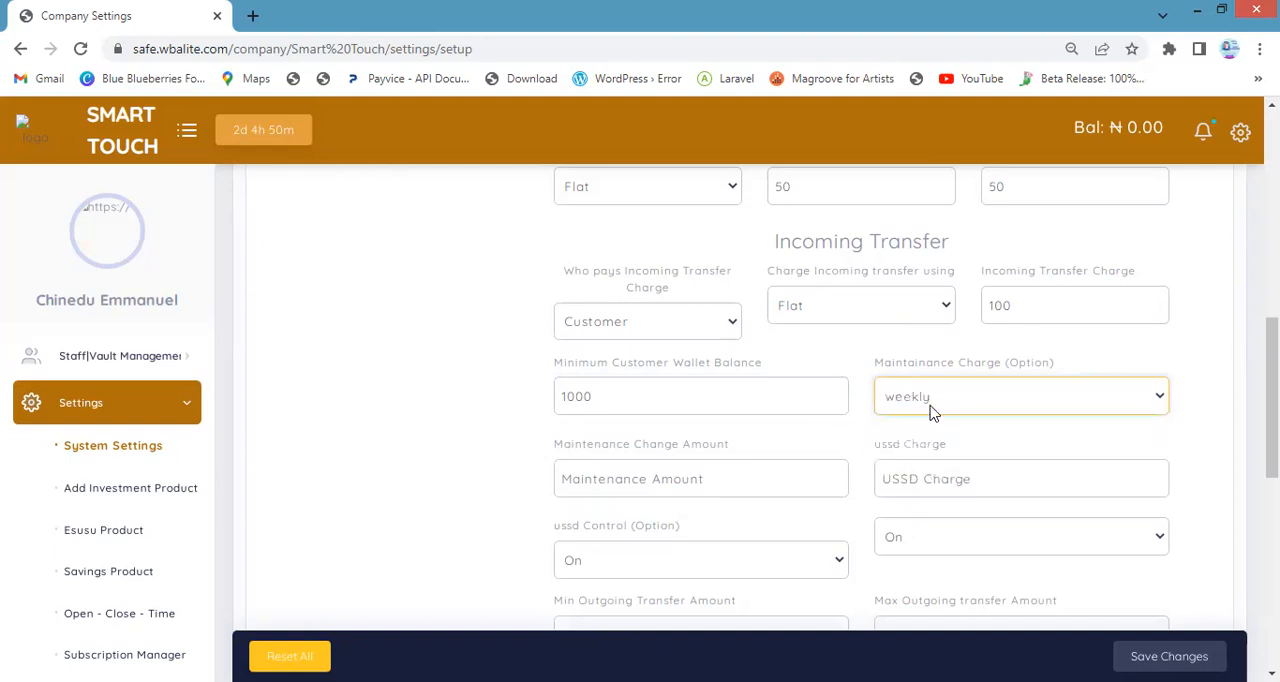
pyautogui.click(933, 408)
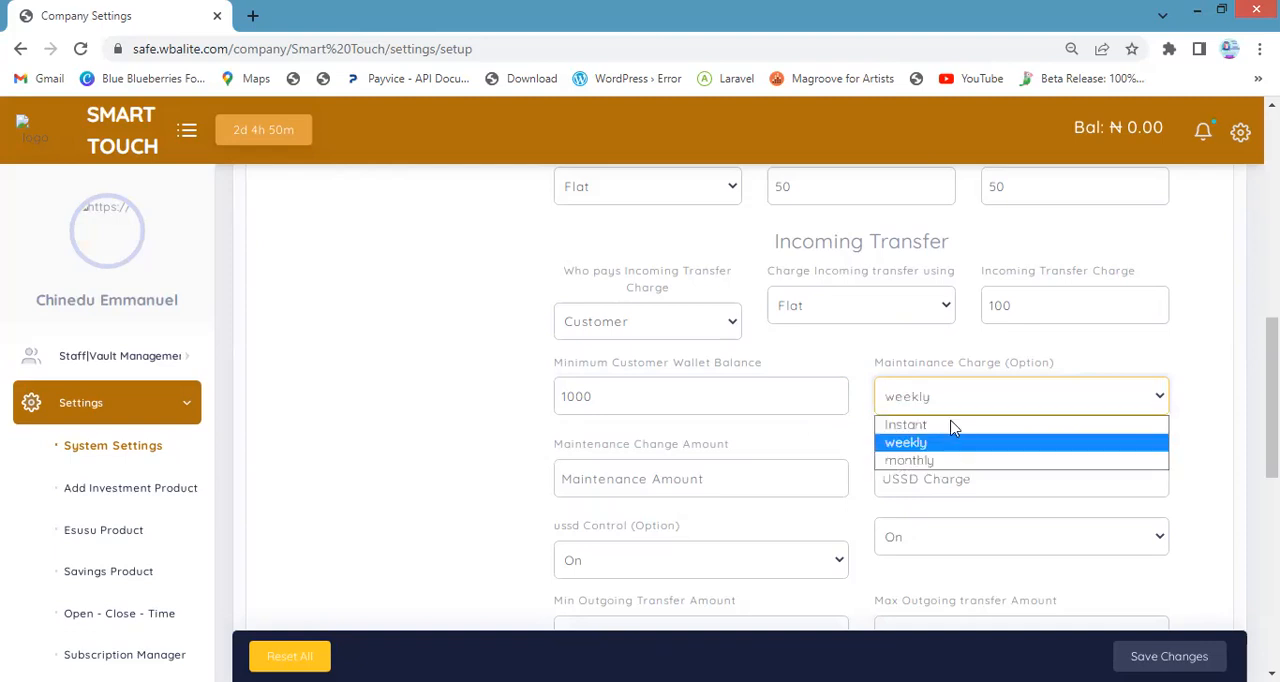
pyautogui.click(968, 443)
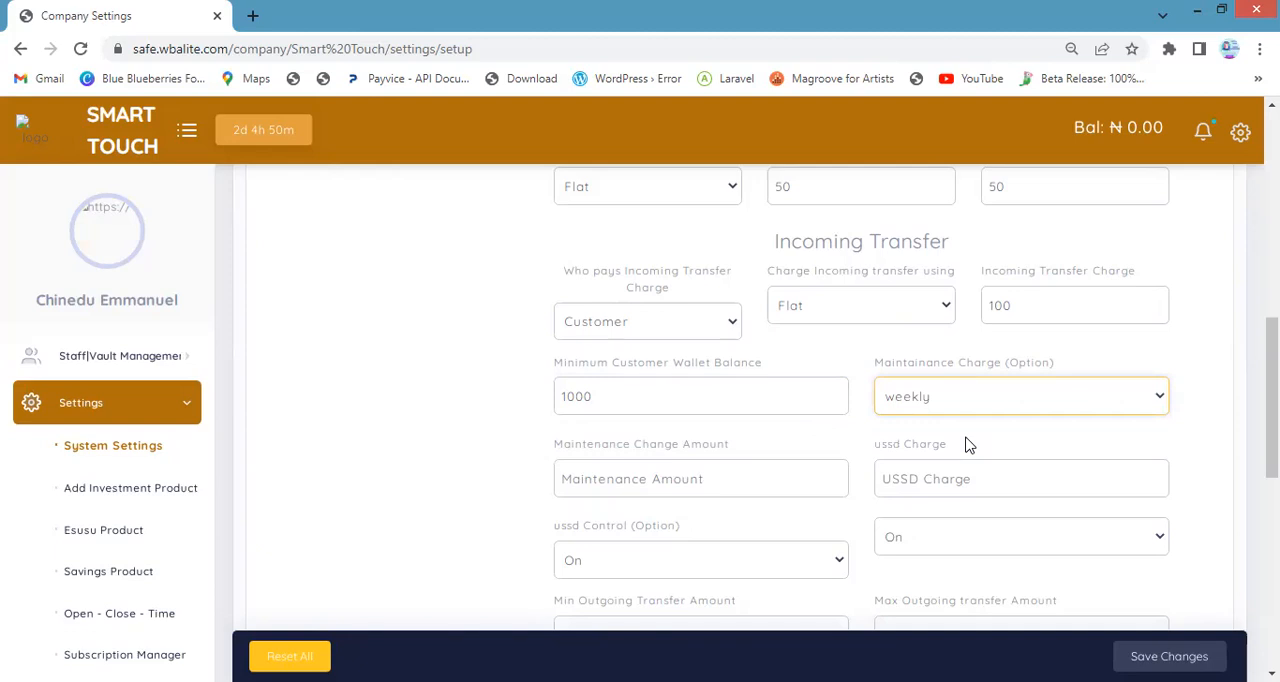
pyautogui.click(958, 410)
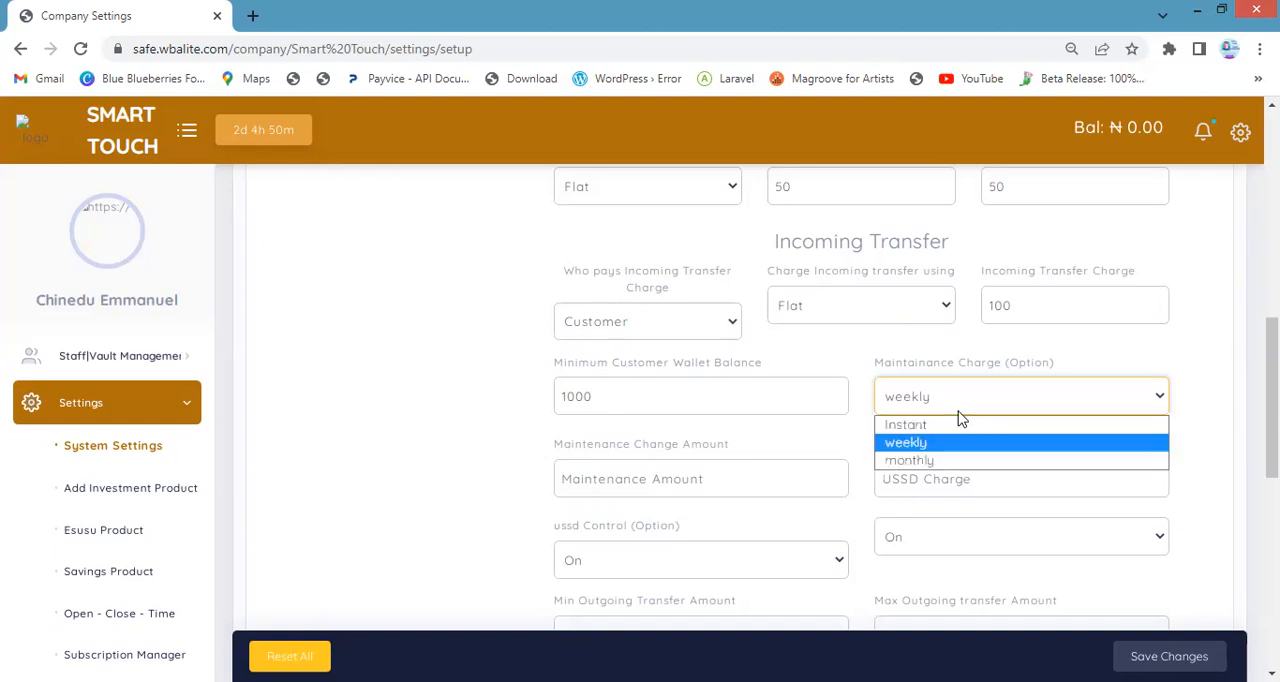
pyautogui.click(922, 462)
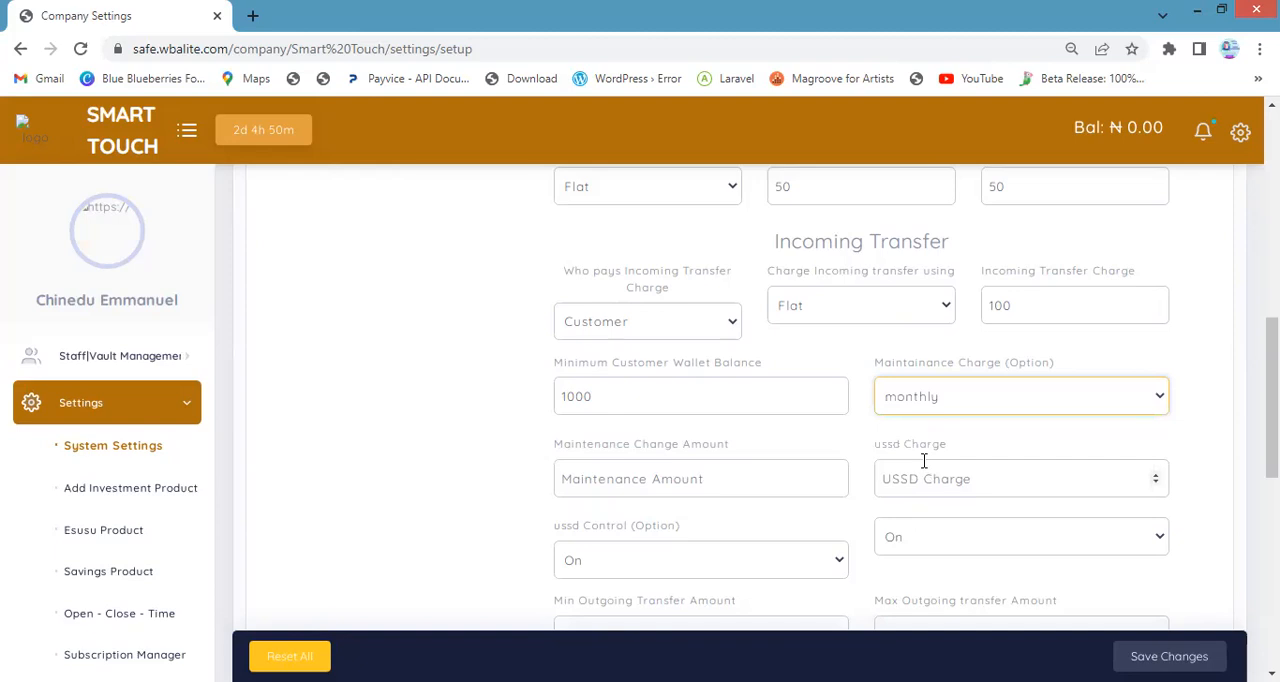
# Set the maintenance charge option to weekly
pyautogui.scroll(1, 935, 445)
pyautogui.scroll(-1, 946, 434)
pyautogui.scroll(-1, 663, 483)
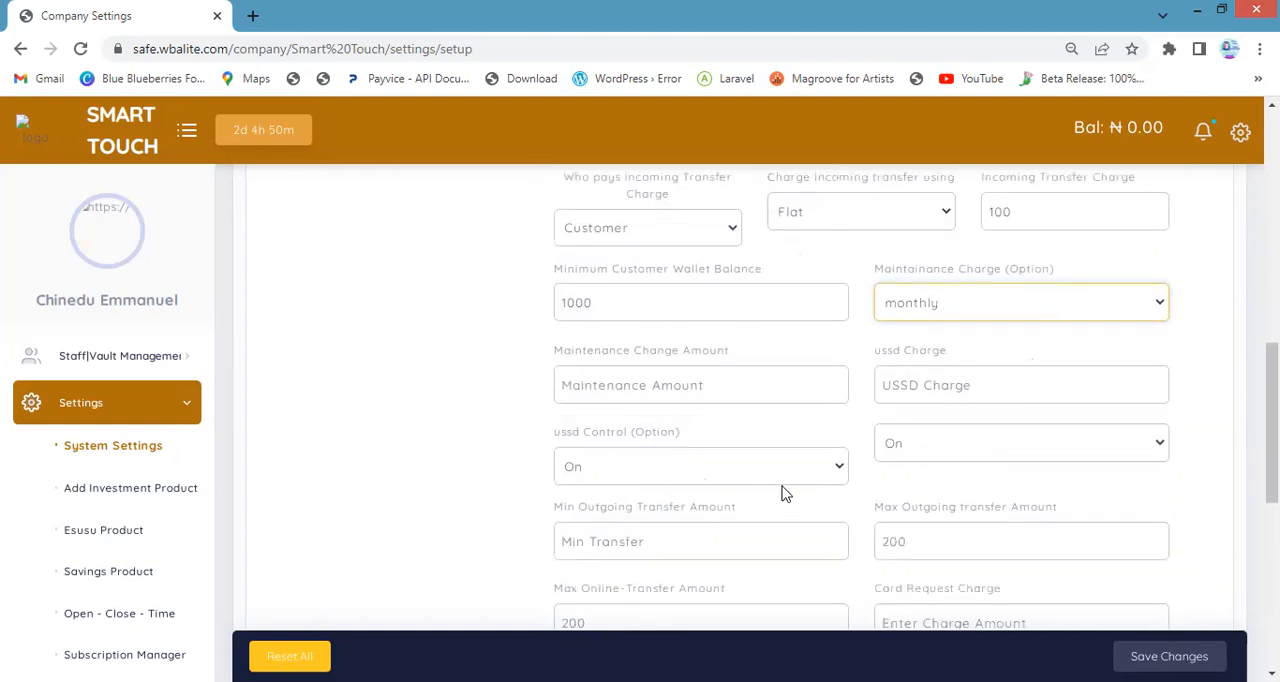
pyautogui.click(914, 290)
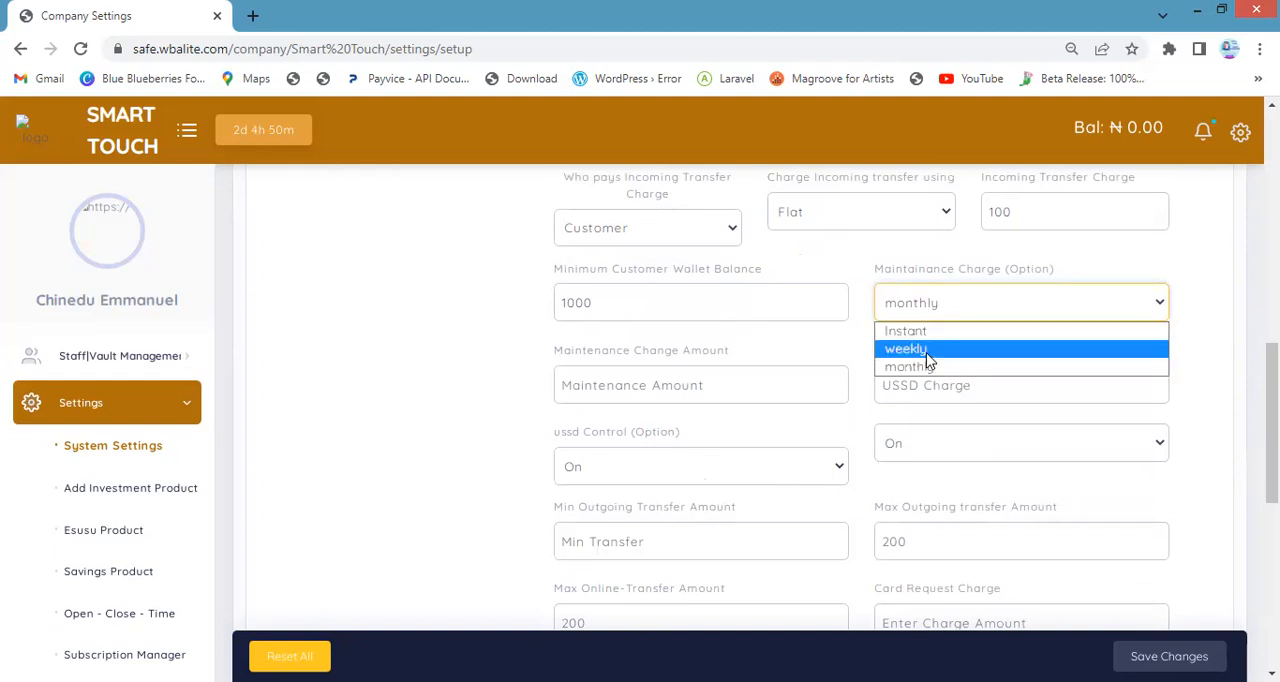
# Enter 0 as the maintenance charge amount and 5 as the USSD charge
pyautogui.click(723, 385)
pyautogui.write('1')
pyautogui.press('BackSpace')
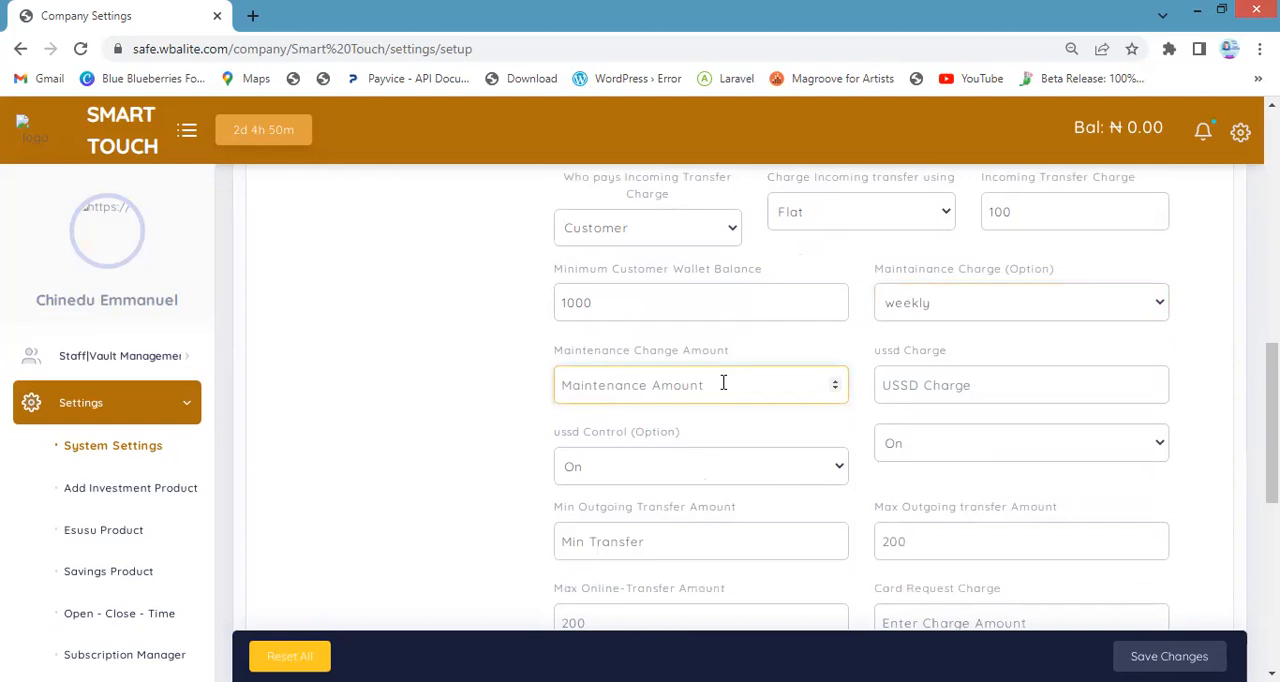
pyautogui.write('0')
pyautogui.click(961, 387)
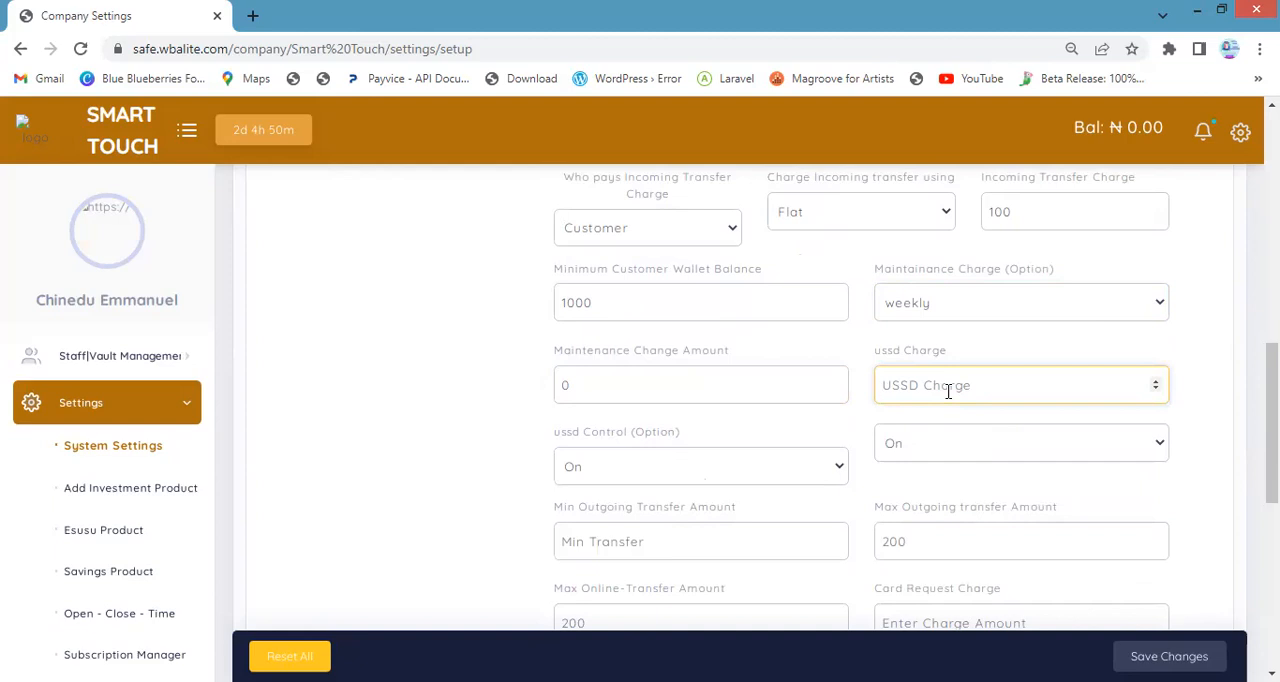
pyautogui.write('5')
# Set the USSD control option to On
pyautogui.click(765, 442)
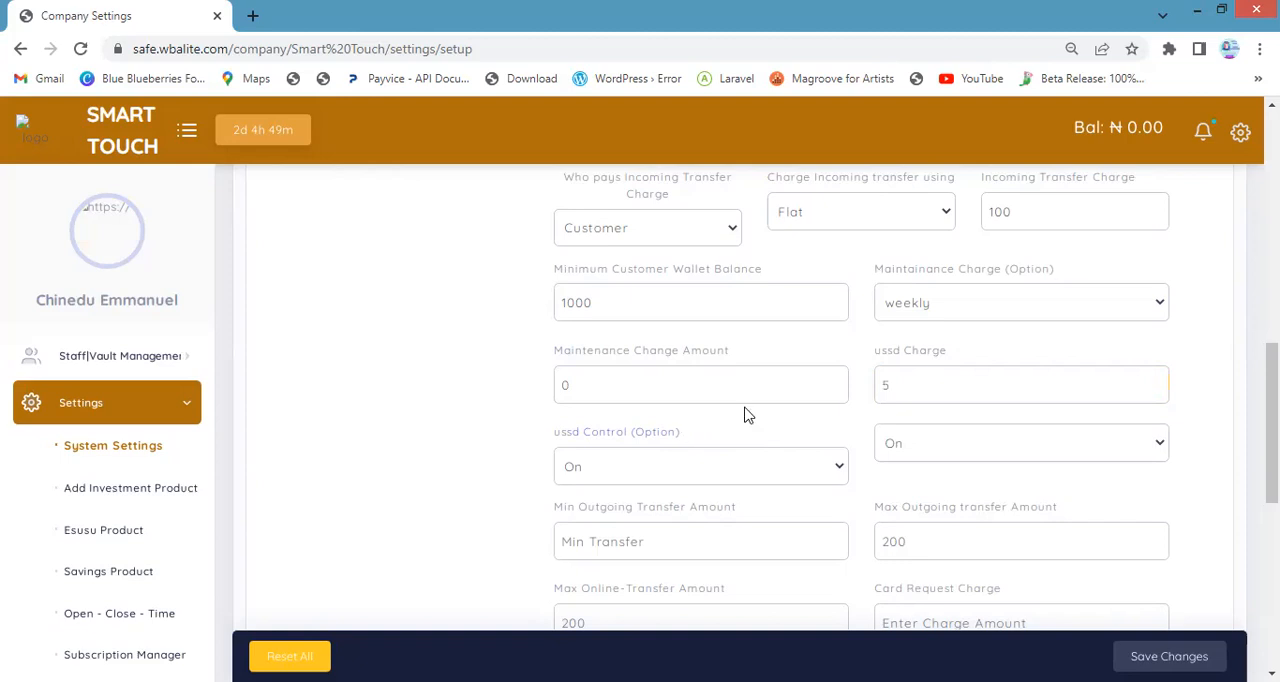
pyautogui.click(676, 474)
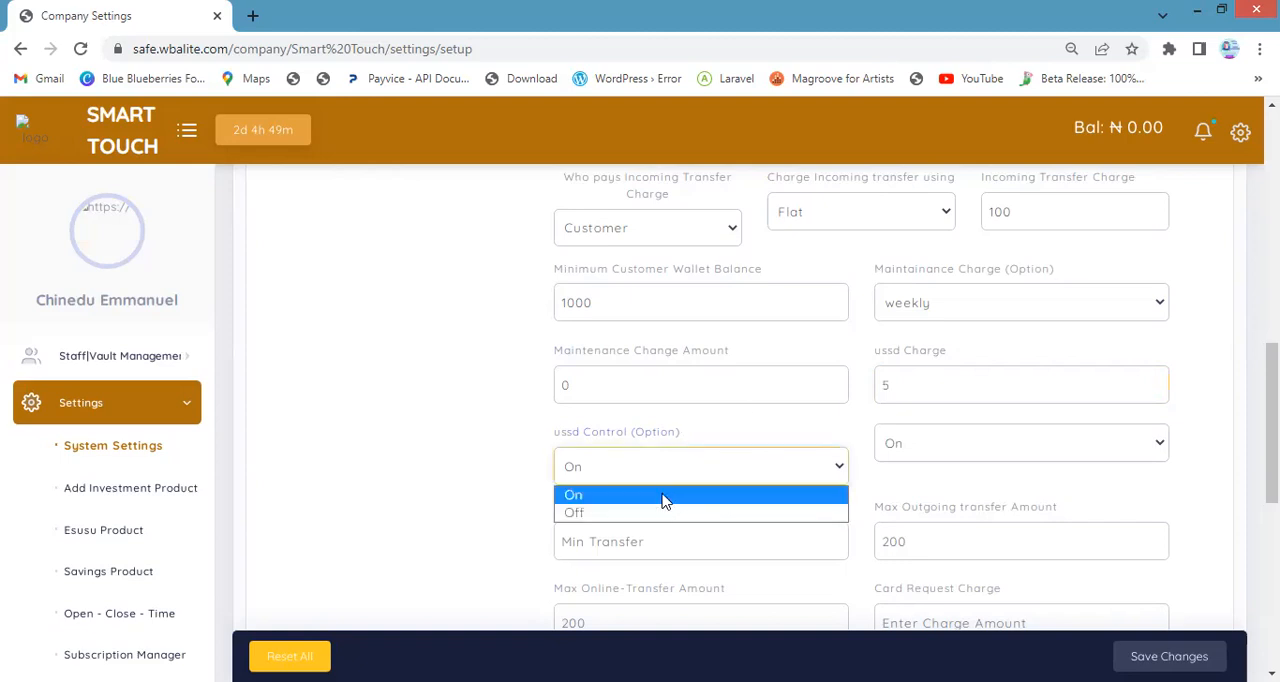
pyautogui.click(664, 498)
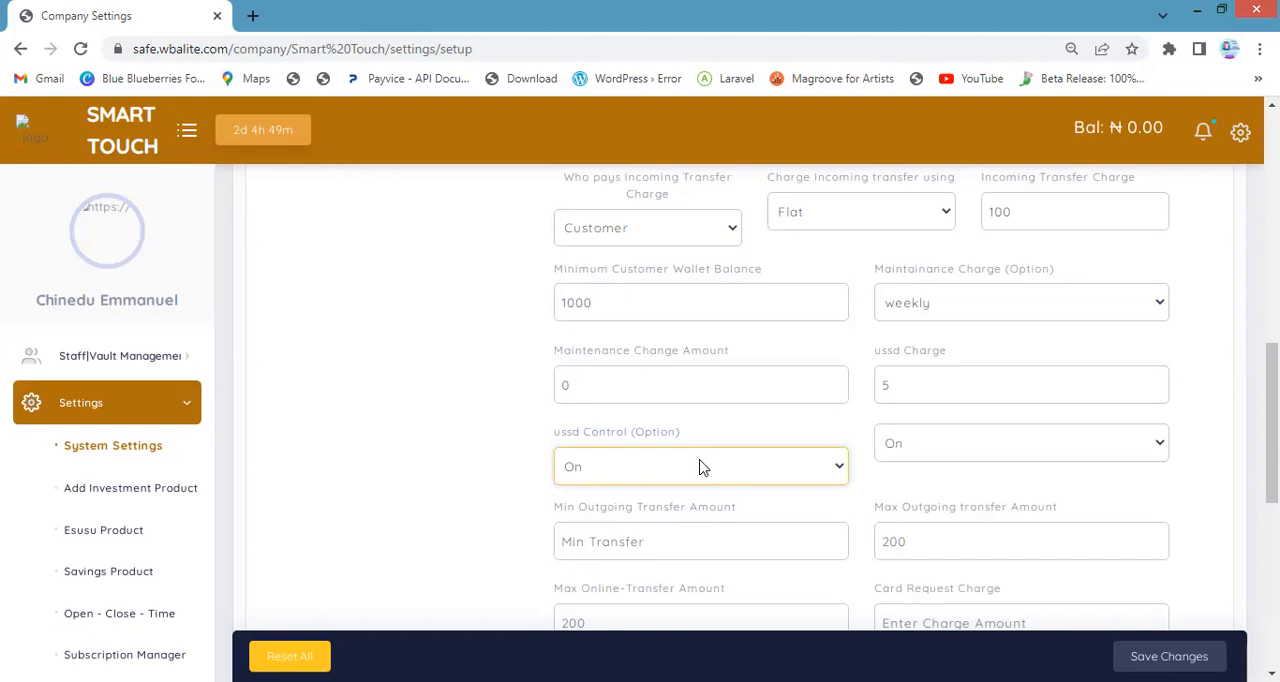
# Set the minimum outgoing transfer amount to 1000 and the maximum outgoing transfer amount to 10000
pyautogui.scroll(-1, 700, 470)
pyautogui.click(588, 455)
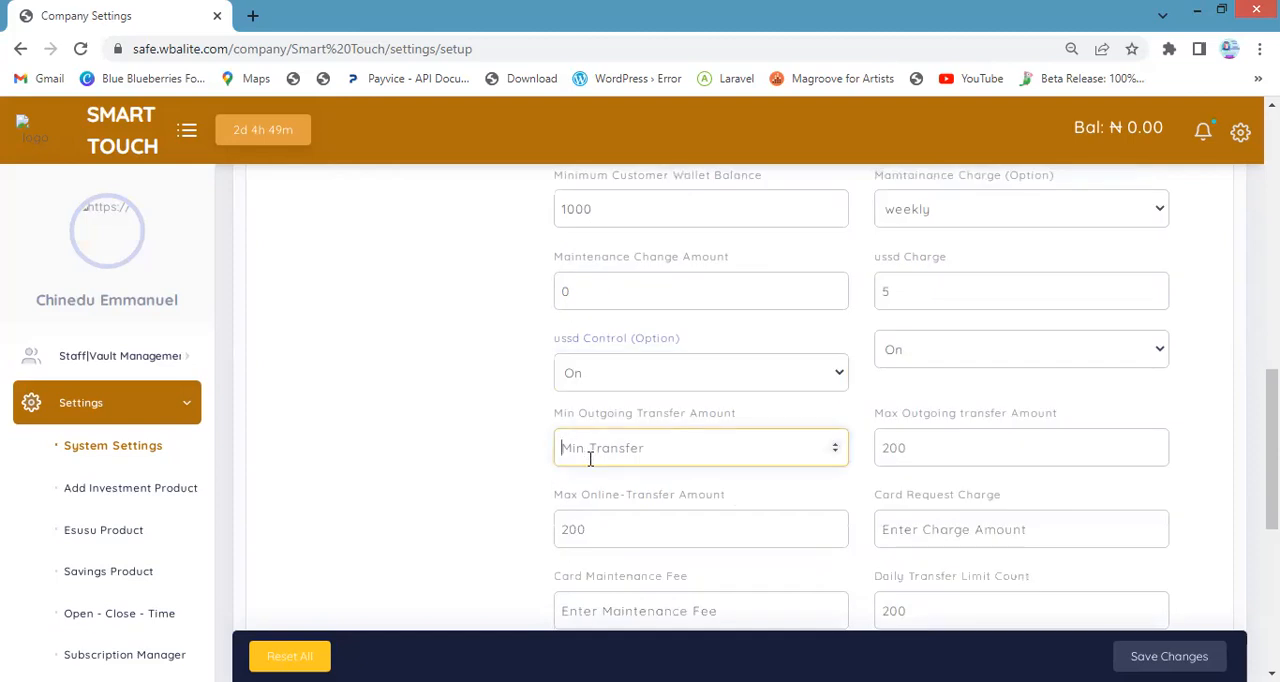
pyautogui.write('1000')
pyautogui.click(894, 449)
pyautogui.write('10000')
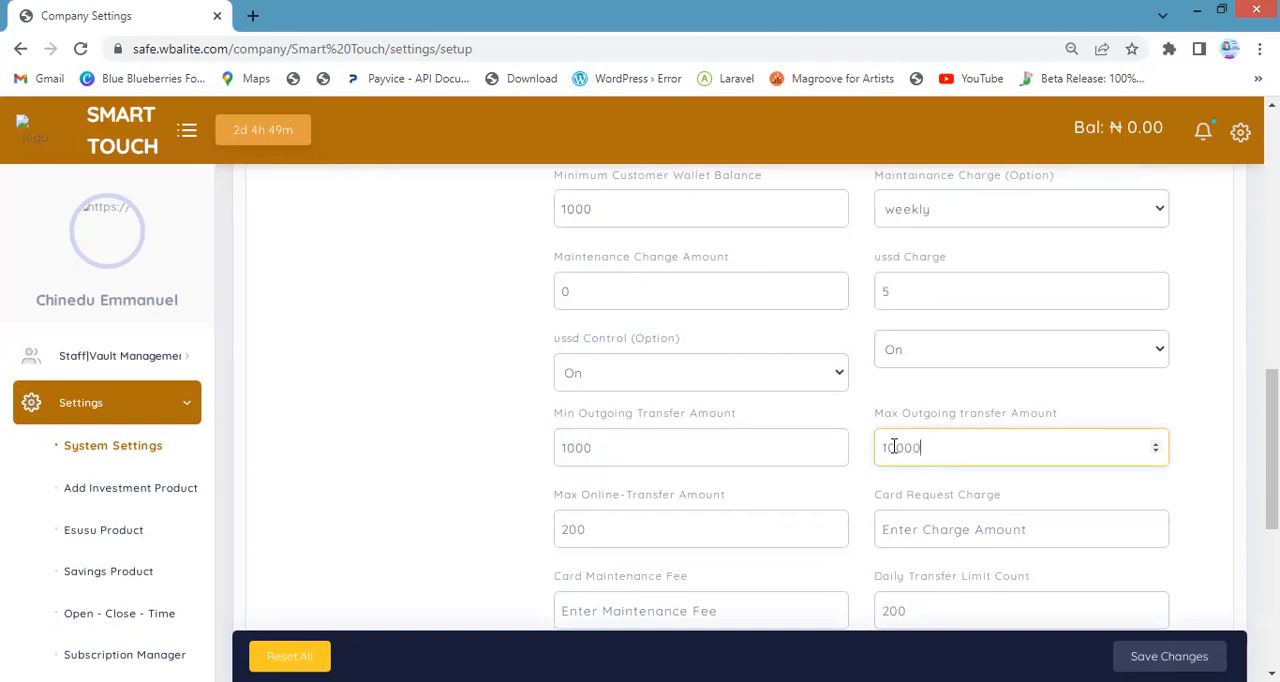
# Set the maximum online transfer amount to 100000
pyautogui.scroll(-1, 850, 465)
pyautogui.click(656, 439)
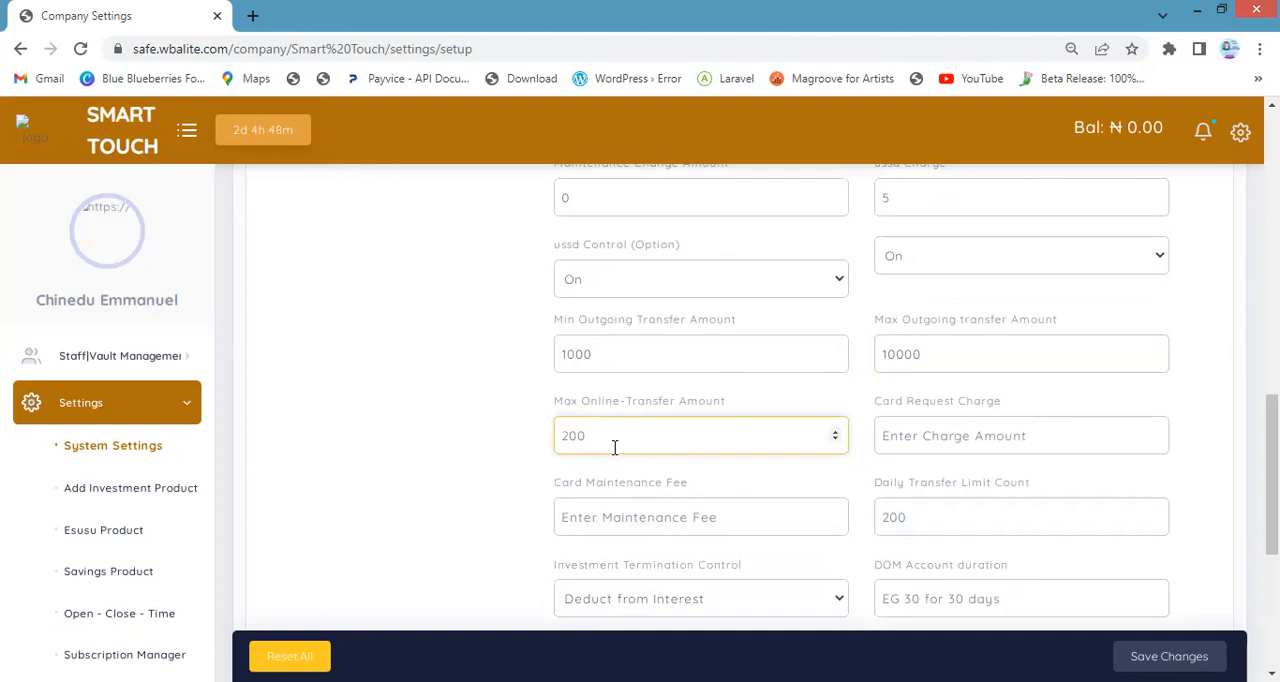
pyautogui.press('Delete')
pyautogui.press('Delete')
pyautogui.press('Delete')
pyautogui.write('100000')
# Enter 2000 as the card request charge
pyautogui.click(956, 436)
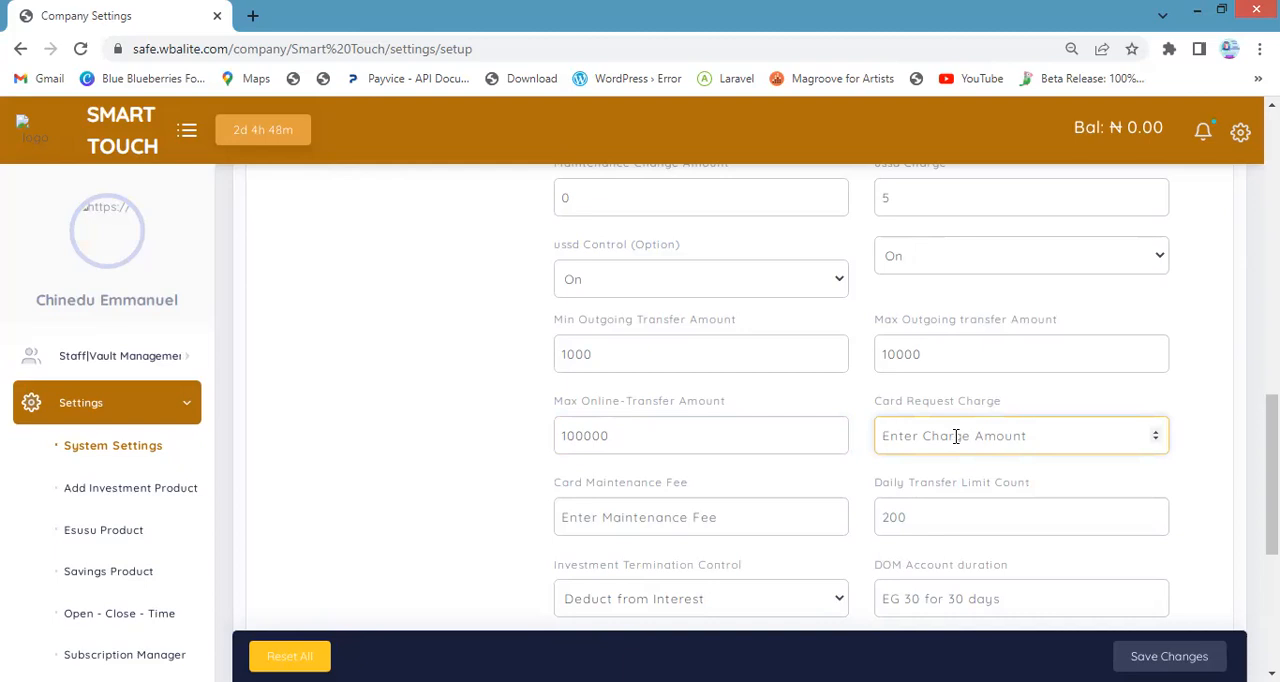
pyautogui.write('1')
pyautogui.write('0')
pyautogui.press('BackSpace')
pyautogui.press('BackSpace')
pyautogui.write('2000')
pyautogui.scroll(3, 645, 311)
pyautogui.scroll(-4, 660, 330)
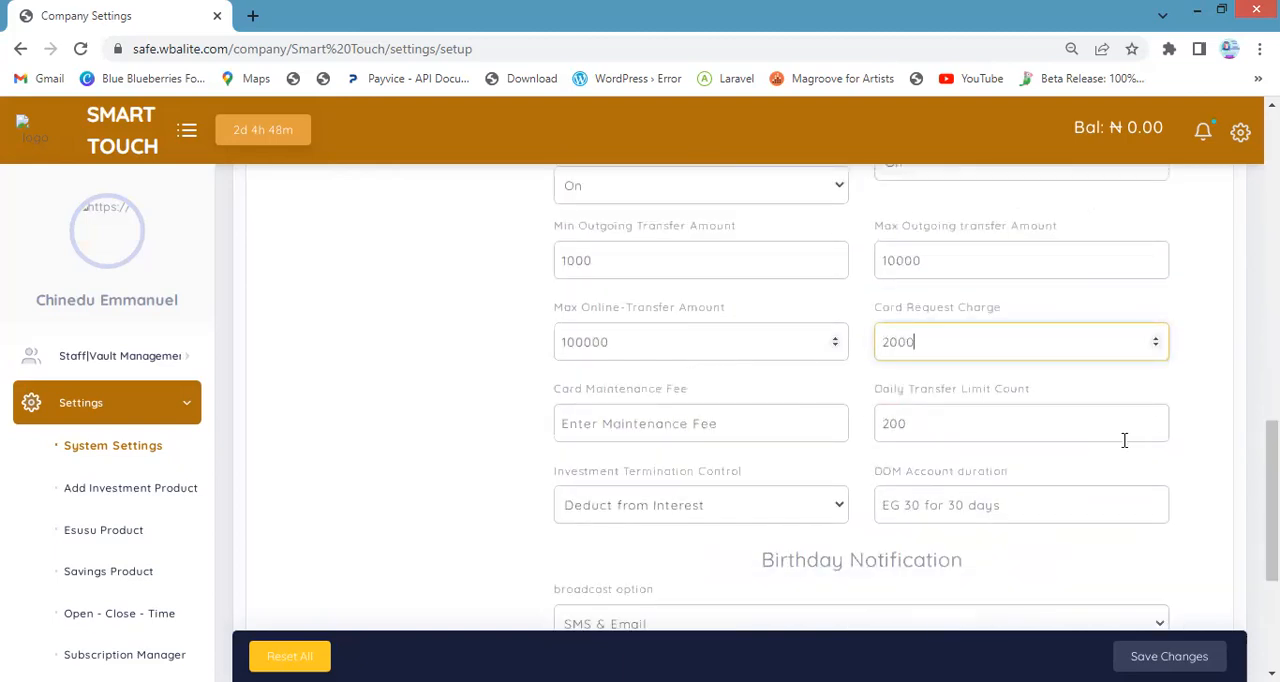
# Enter 200 as the card maintenance fee
pyautogui.click(690, 430)
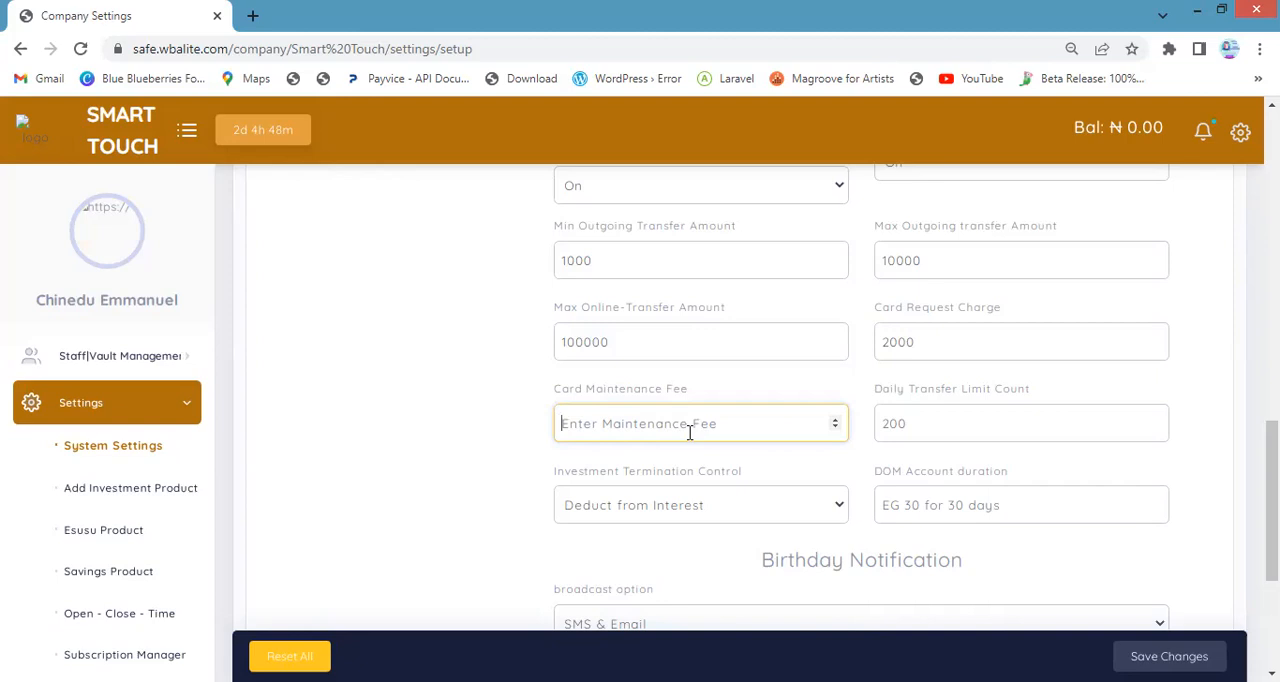
pyautogui.write('500')
pyautogui.press('BackSpace')
pyautogui.press('BackSpace')
pyautogui.press('BackSpace')
pyautogui.write('200')
# Set the daily transfer limit count to 3000
pyautogui.click(938, 424)
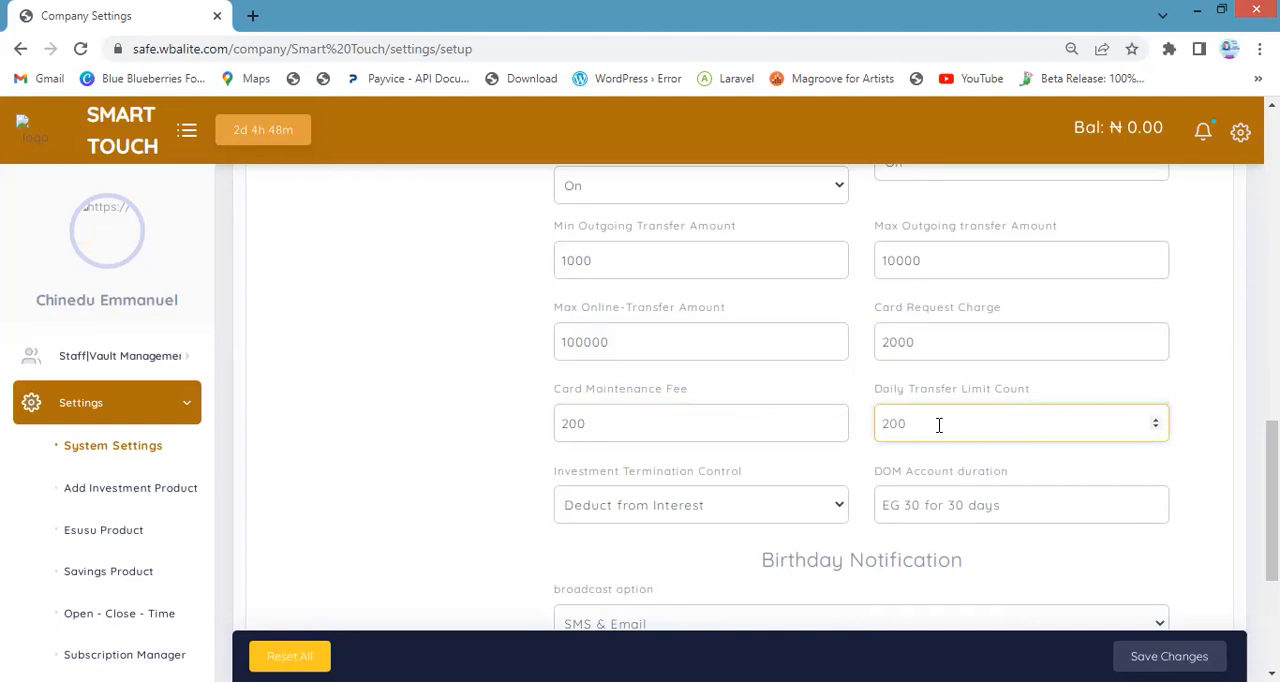
pyautogui.hotkey('ctrl', 'a')
pyautogui.write('5')
pyautogui.write('000')
pyautogui.scroll(-2, 725, 485)
pyautogui.scroll(1, 820, 346)
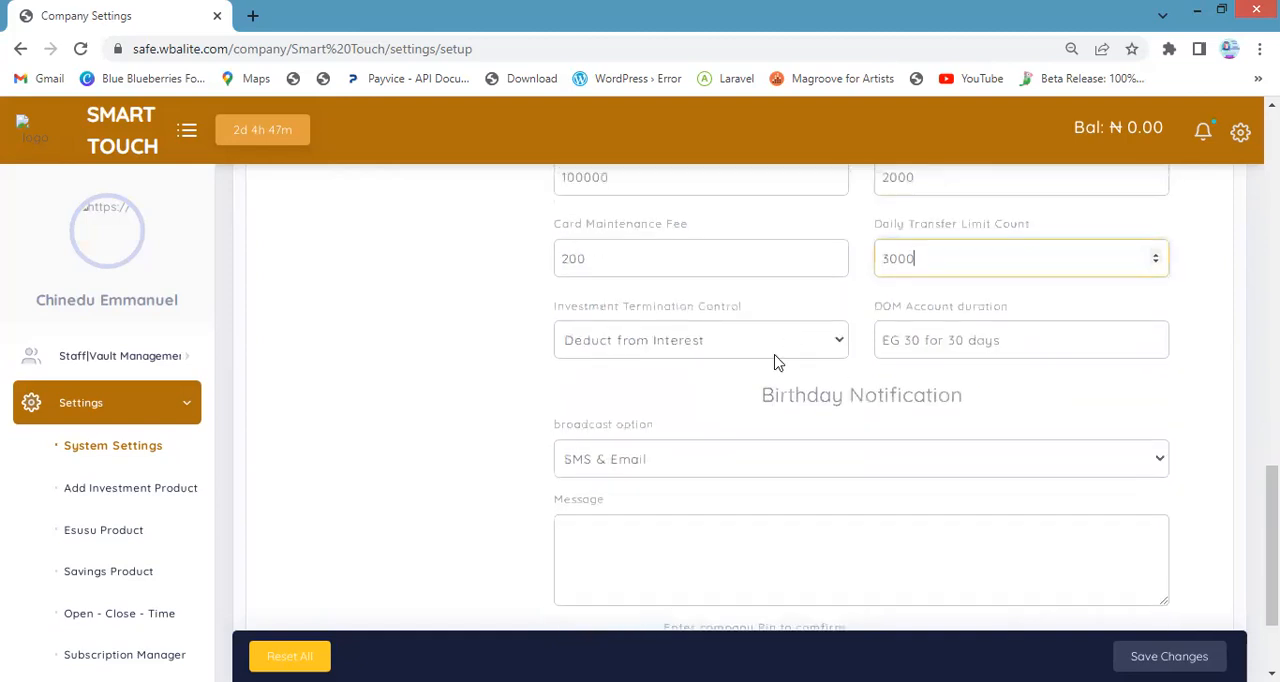
# Set the investment termination control to Deduct from Interest
pyautogui.click(584, 378)
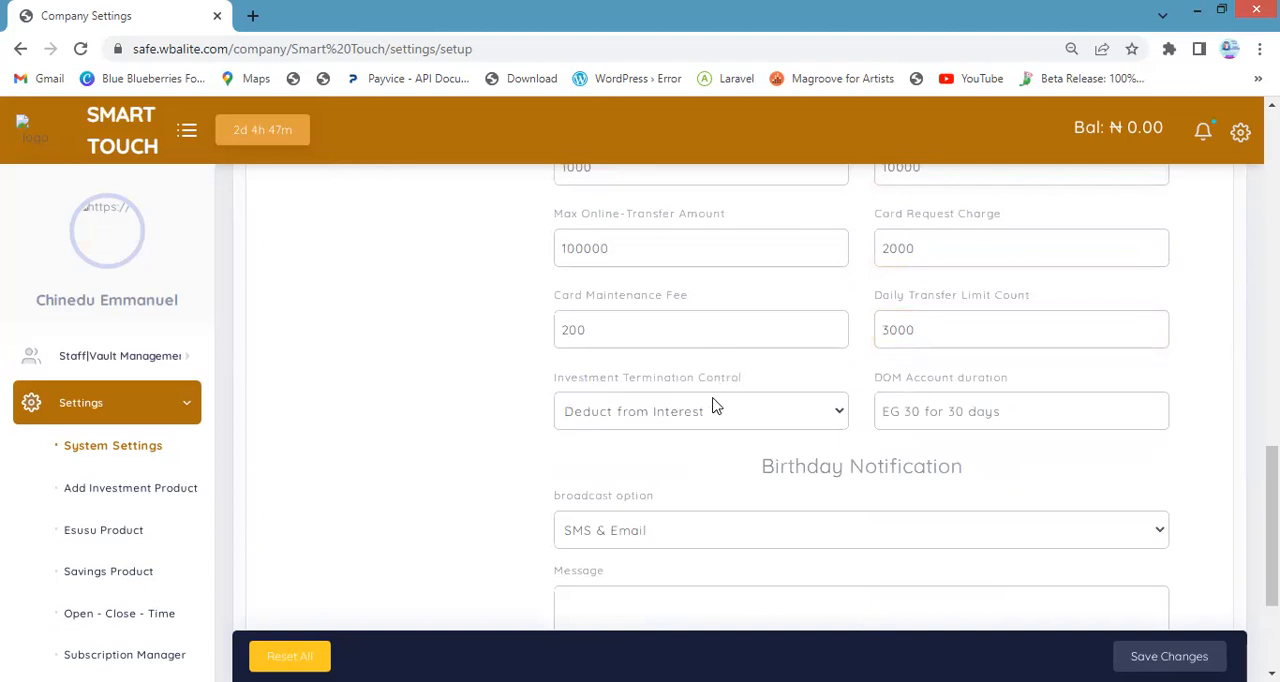
pyautogui.click(713, 407)
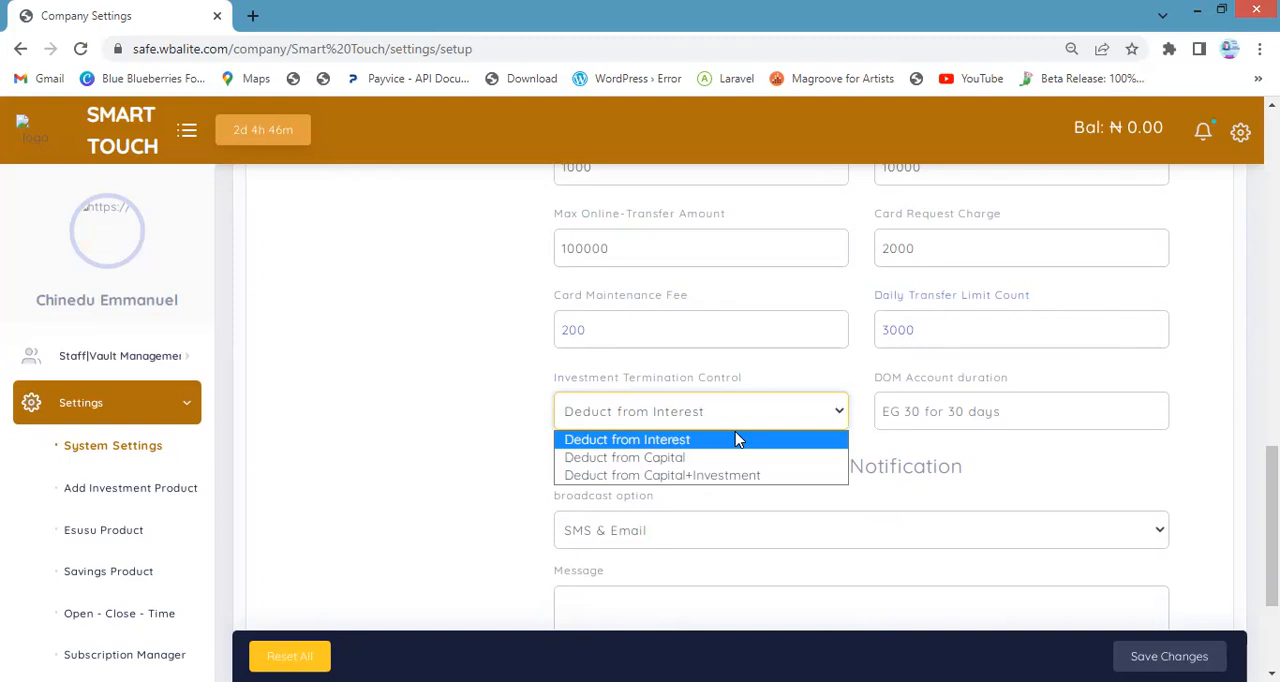
pyautogui.click(738, 443)
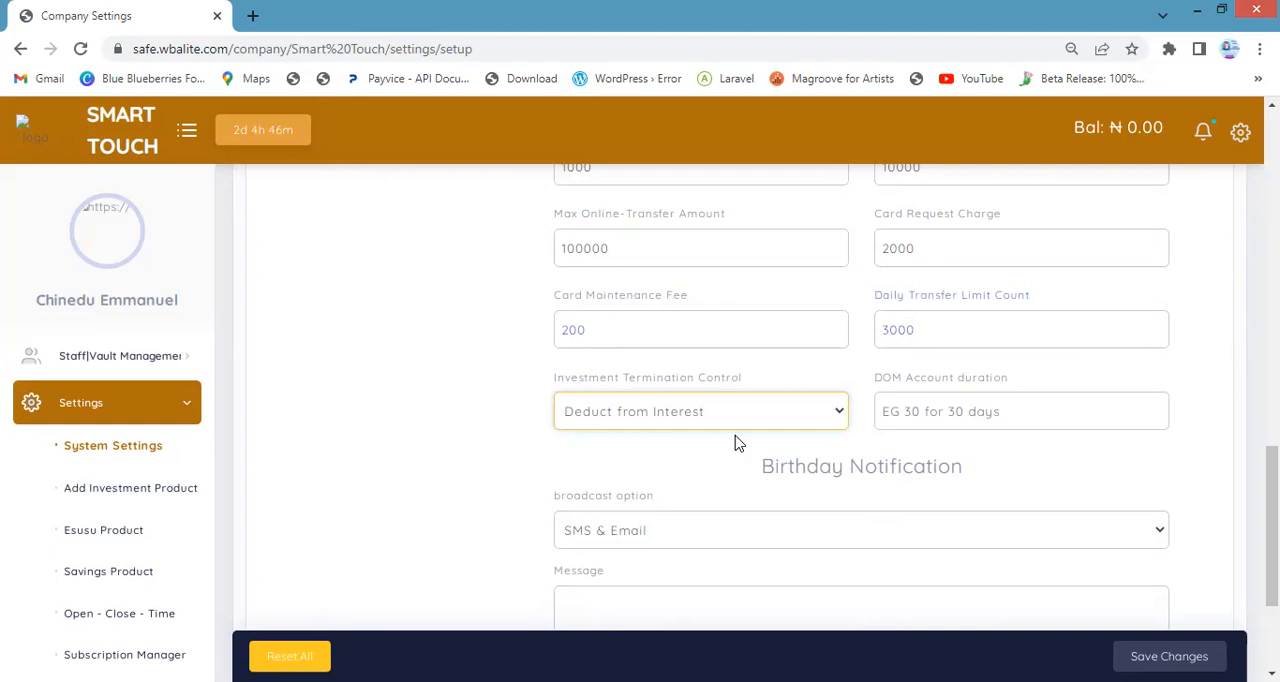
# Enter 90 days as the DOM account duration
pyautogui.click(1017, 411)
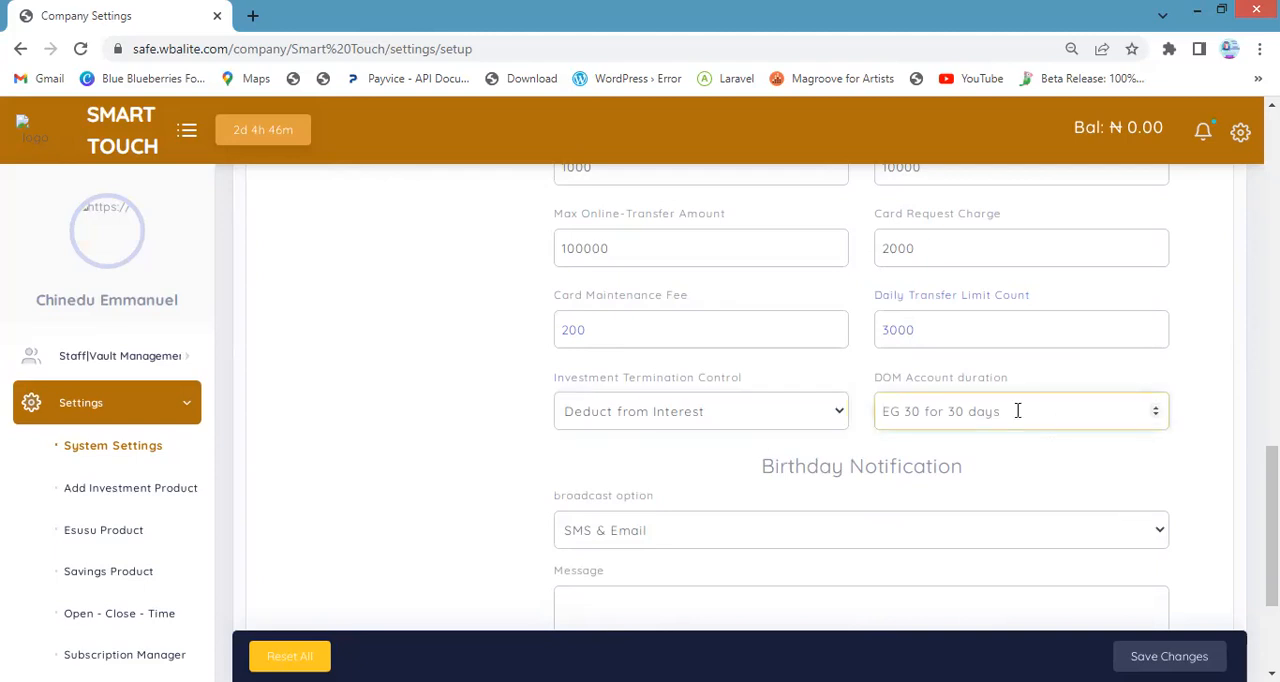
pyautogui.write('3')
pyautogui.write('0')
pyautogui.press('BackSpace')
pyautogui.press('BackSpace')
pyautogui.write('60')
pyautogui.press('BackSpace')
pyautogui.press('BackSpace')
pyautogui.write('90')
# Set the birthday notification's broadcast option to SMS & Email
pyautogui.scroll(-3, 829, 420)
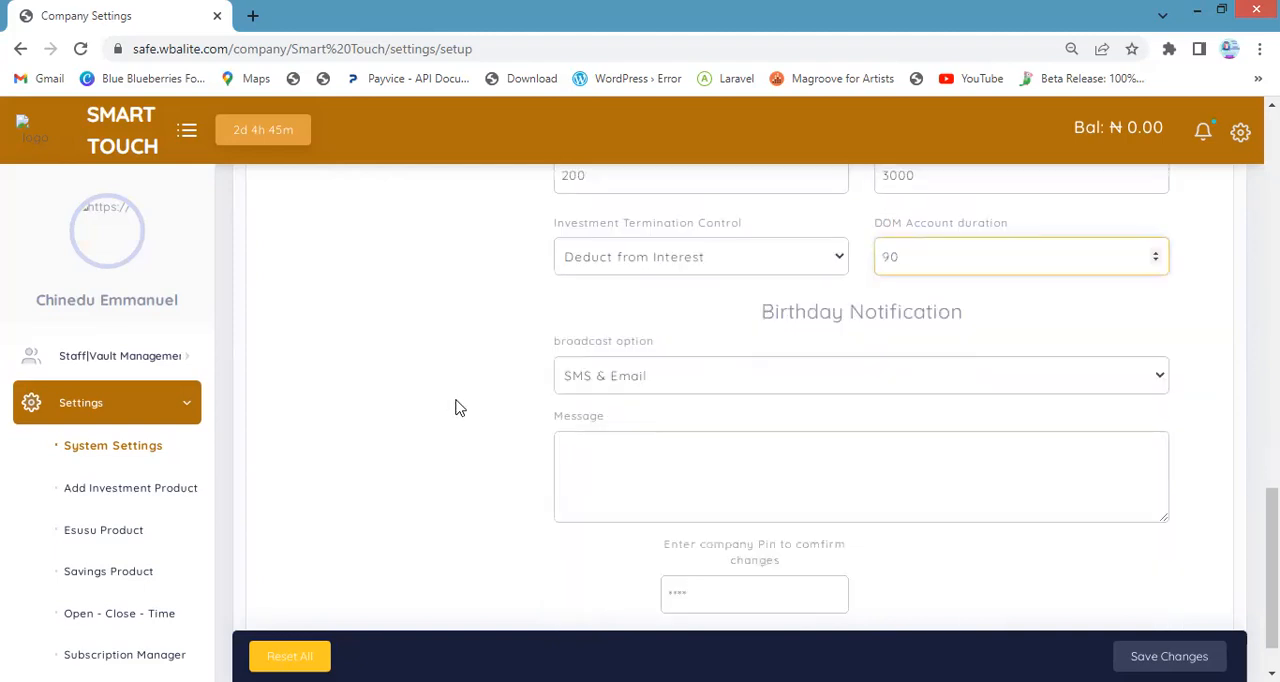
pyautogui.click(858, 276)
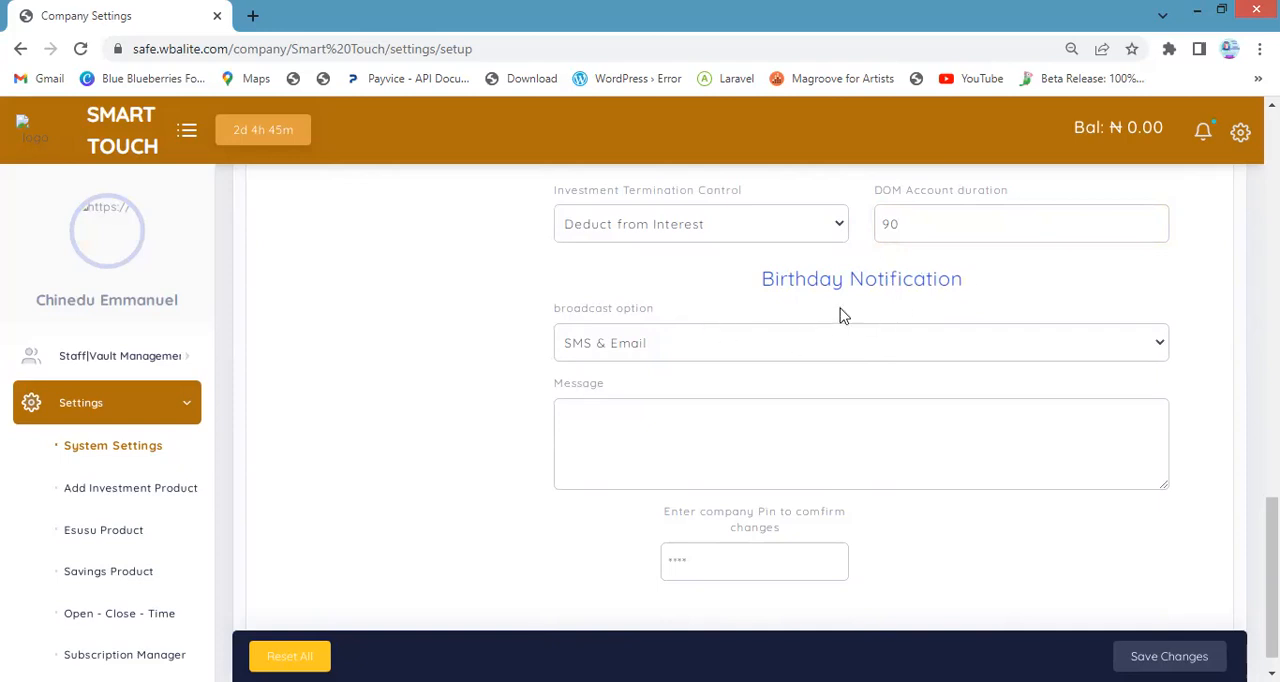
pyautogui.click(693, 442)
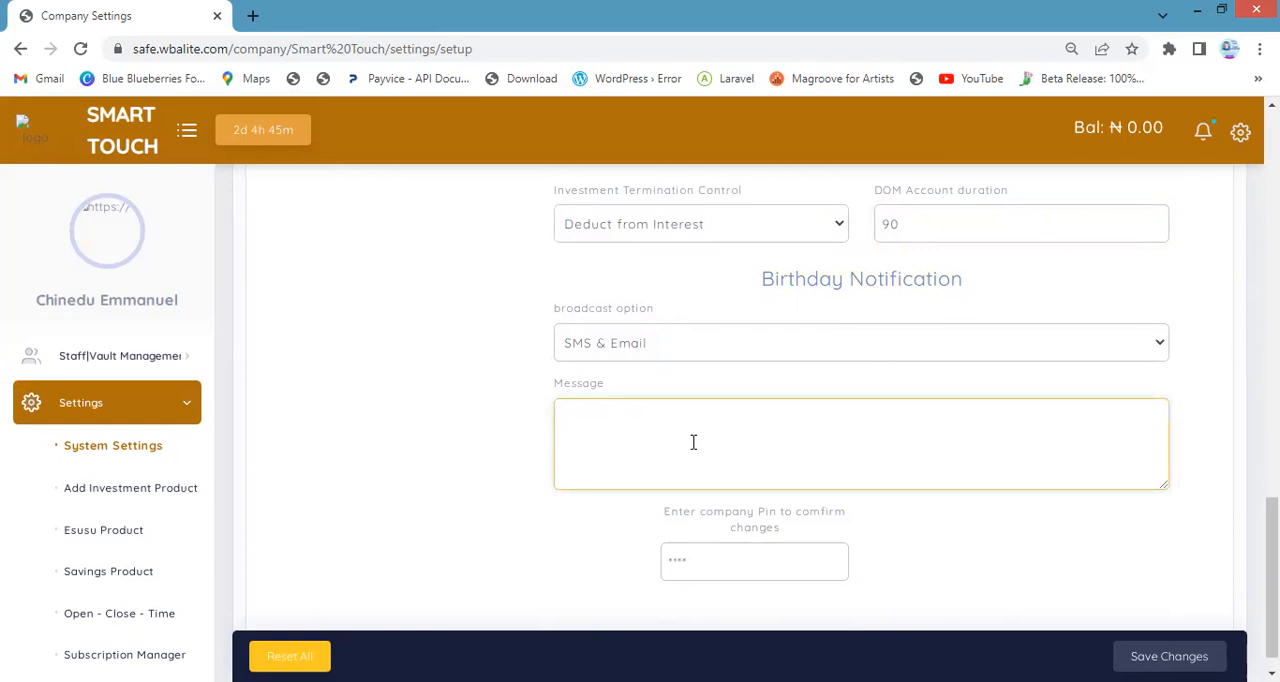
pyautogui.click(628, 360)
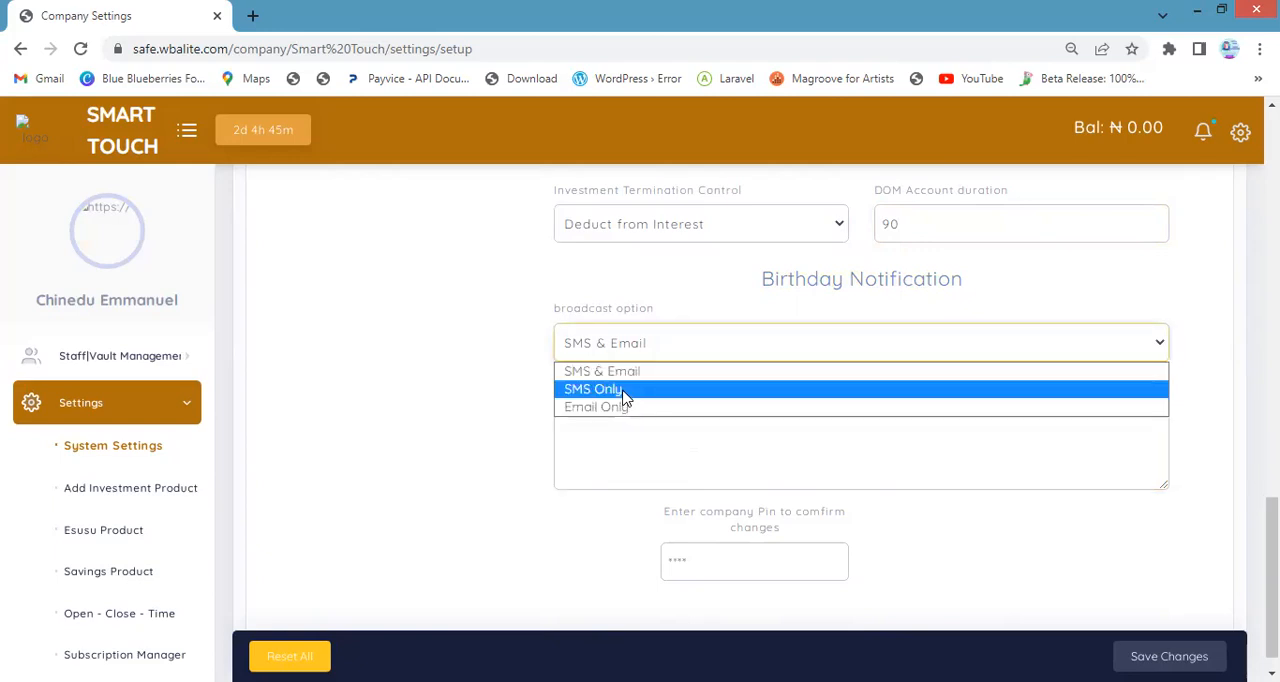
pyautogui.click(678, 376)
# Write "we wish happy birthday" as the birthday notification message
pyautogui.click(727, 452)
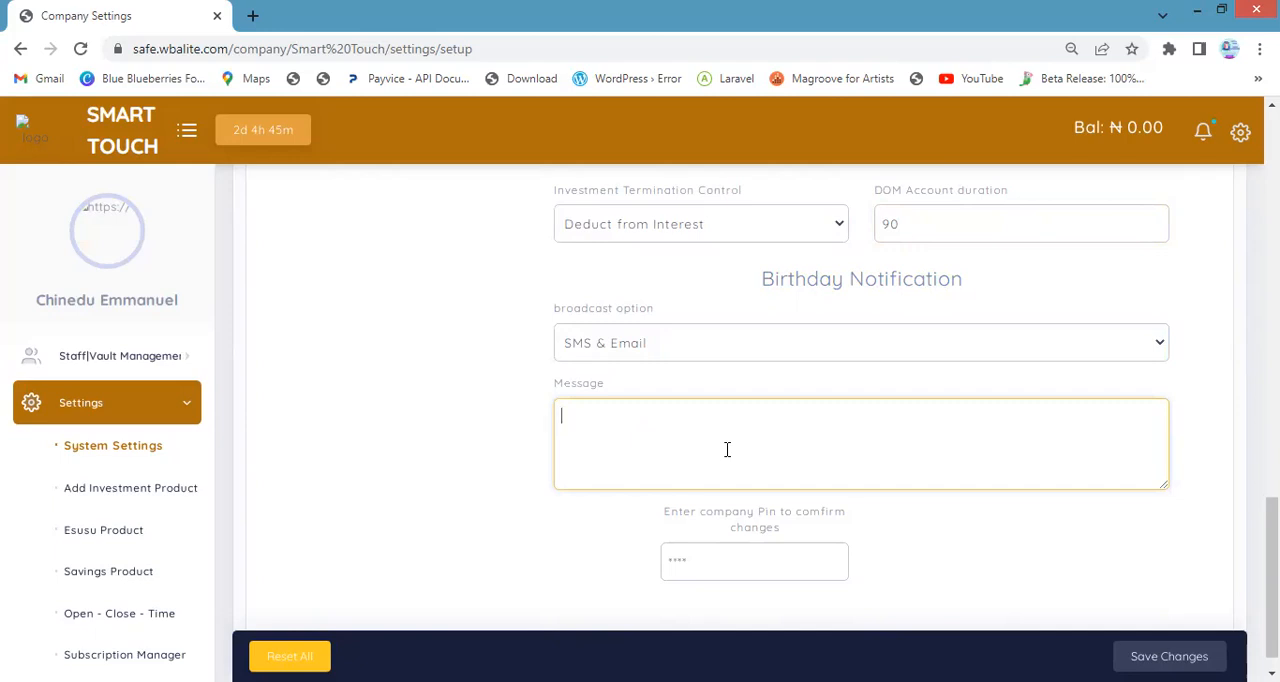
pyautogui.write('Hi chibe')
pyautogui.press('BackSpace')
pyautogui.press('BackSpace')
pyautogui.write('wis')
pyautogui.press('BackSpace')
pyautogui.press('BackSpace')
pyautogui.write('e wish happy birthday')
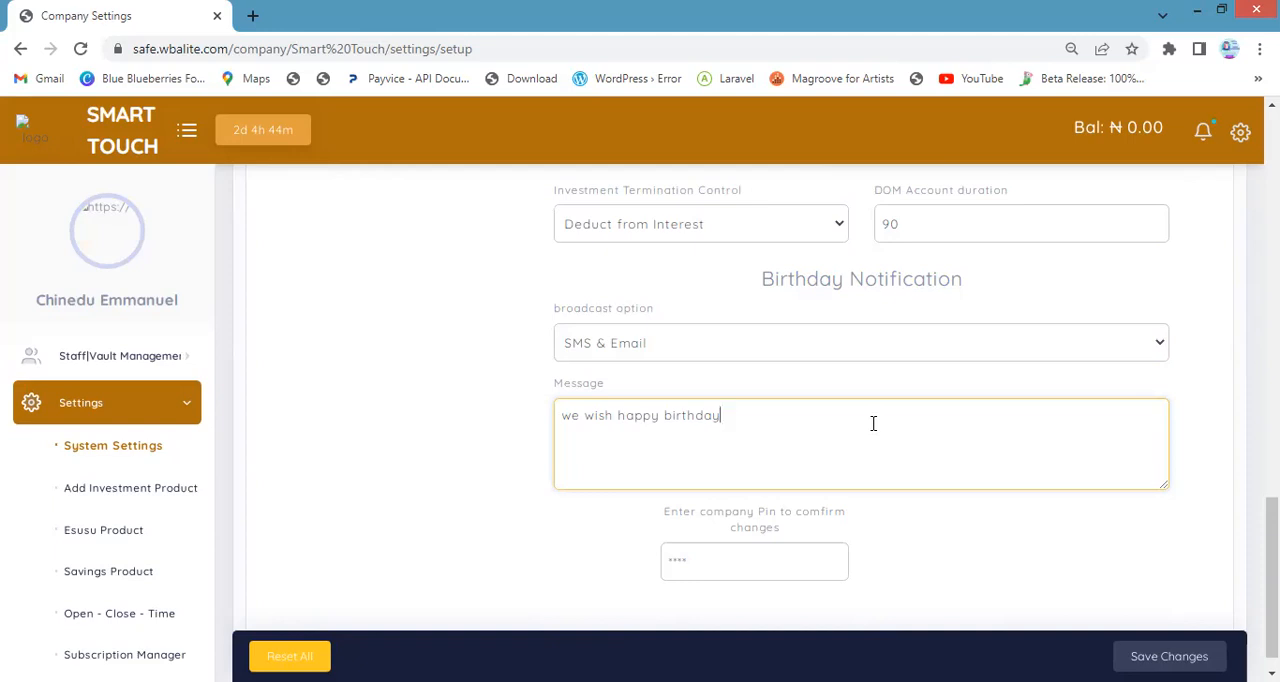
# Enter the company PIN and try to save the advanced settings
pyautogui.click(777, 561)
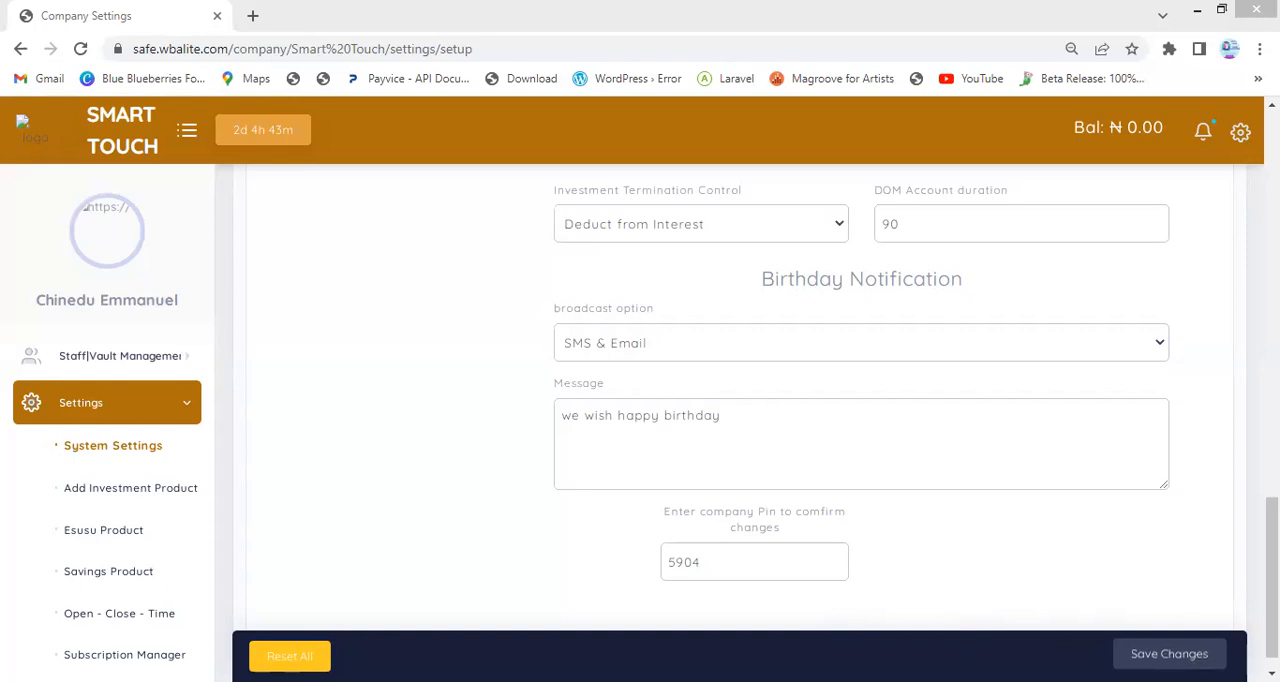
pyautogui.click(1169, 654)
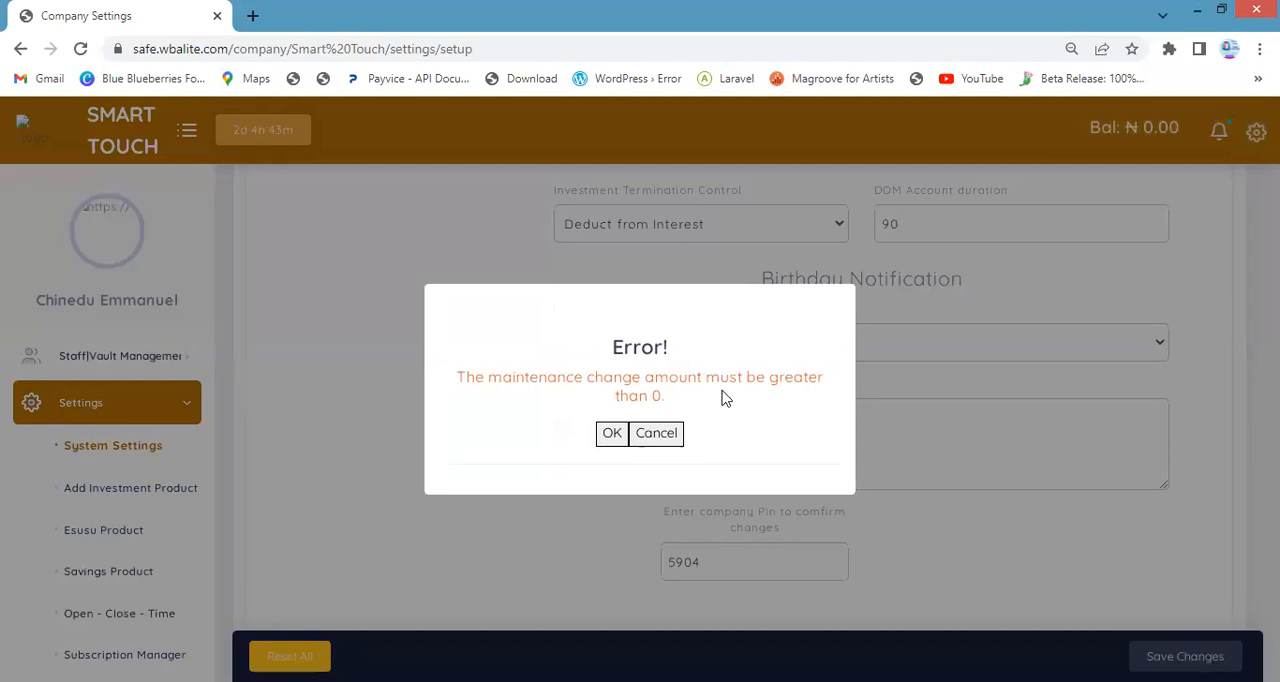
pyautogui.click(610, 435)
# Change the maintenance charge amount to 100 and save the settings
pyautogui.scroll(1, 686, 450)
pyautogui.scroll(2, 688, 453)
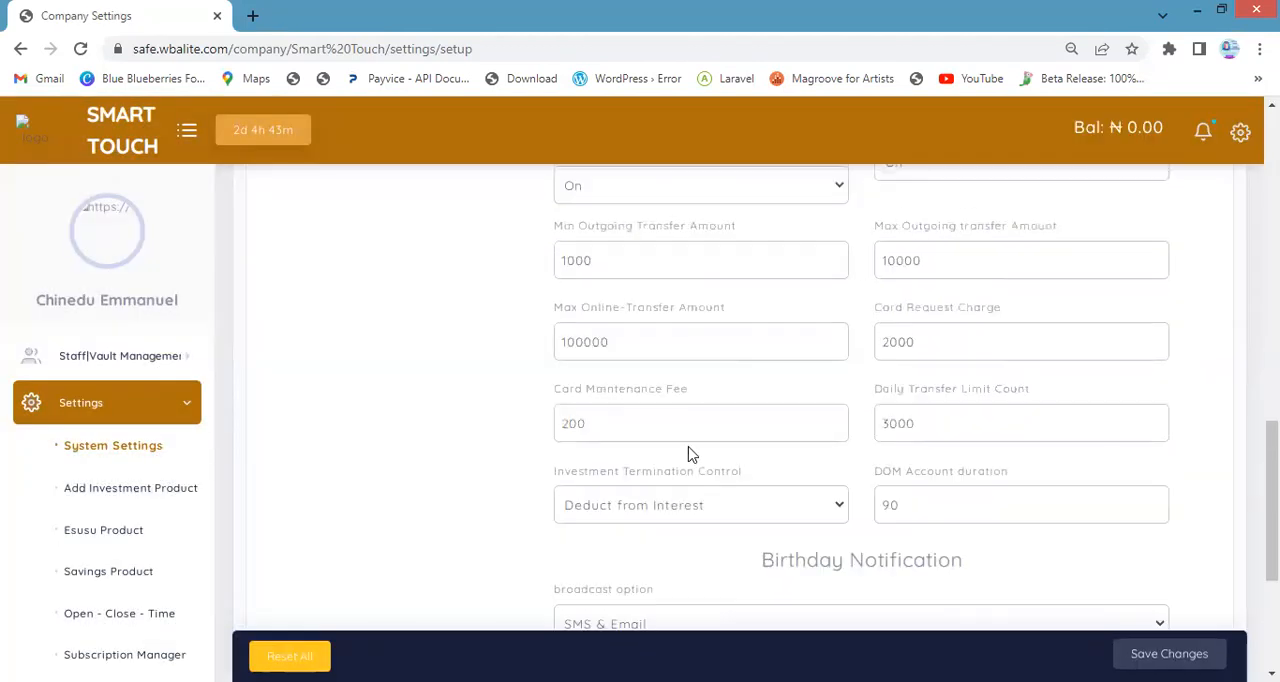
pyautogui.scroll(1, 822, 509)
pyautogui.click(557, 290)
pyautogui.write('100')
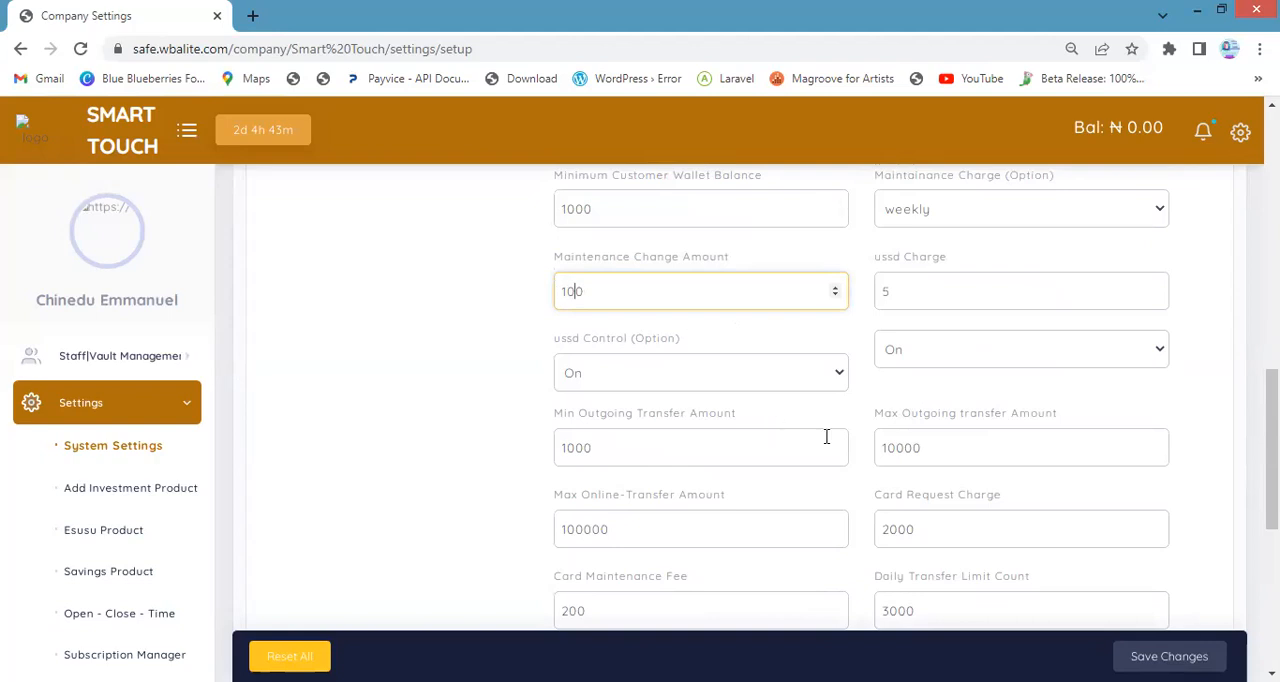
pyautogui.scroll(-5, 829, 437)
pyautogui.click(1183, 653)
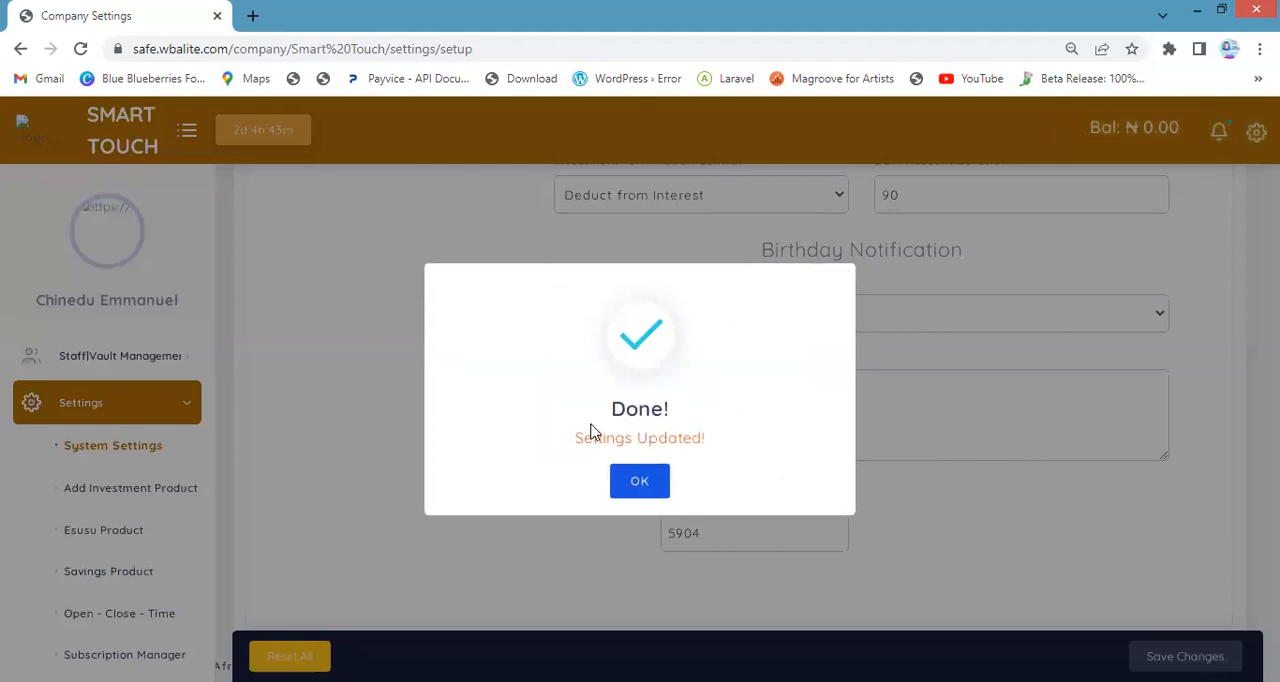
pyautogui.click(640, 481)
# Alter the company PIN in the confirmation field and try to save the settings again
pyautogui.click(727, 538)
pyautogui.click(1169, 656)
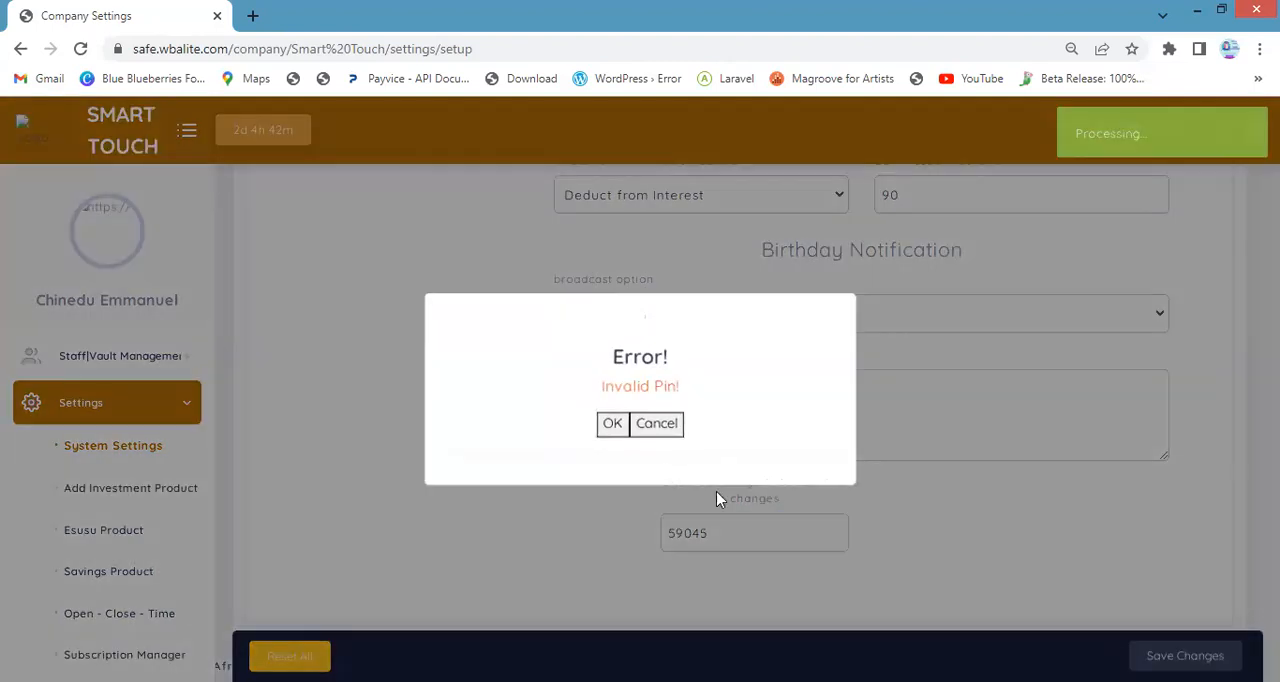
pyautogui.click(657, 424)
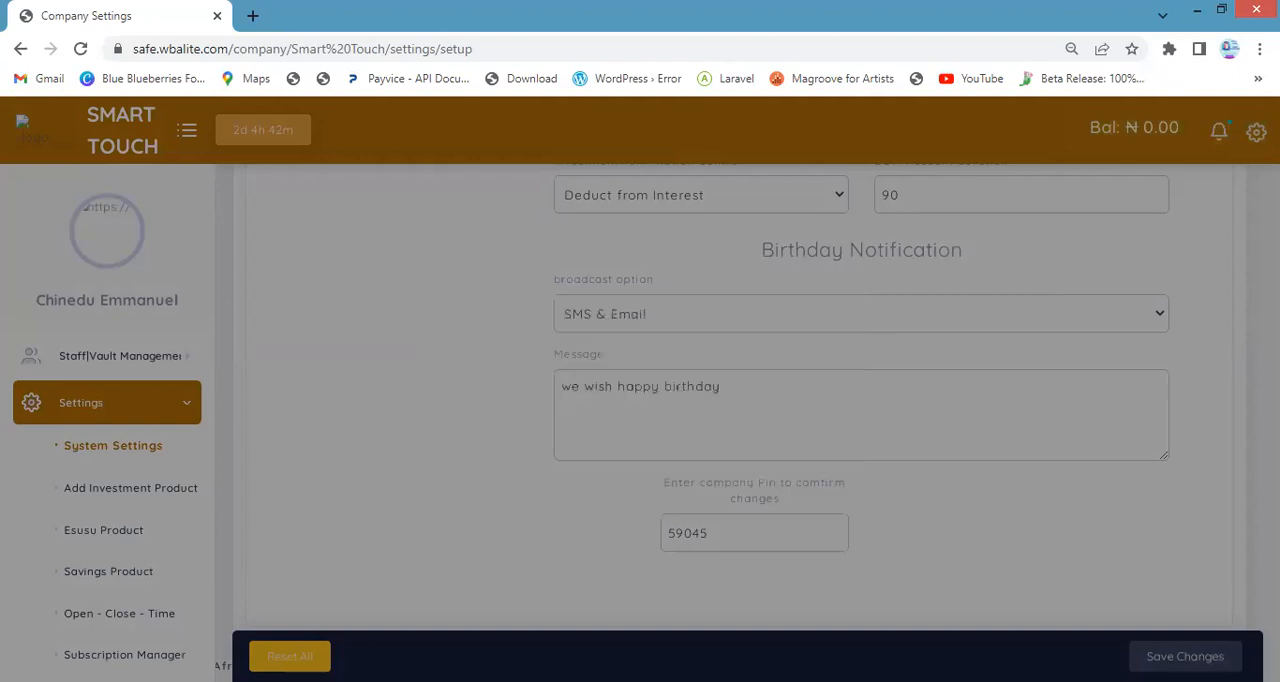
# Correct the company PIN in the confirmation field and save the settings
pyautogui.click(727, 543)
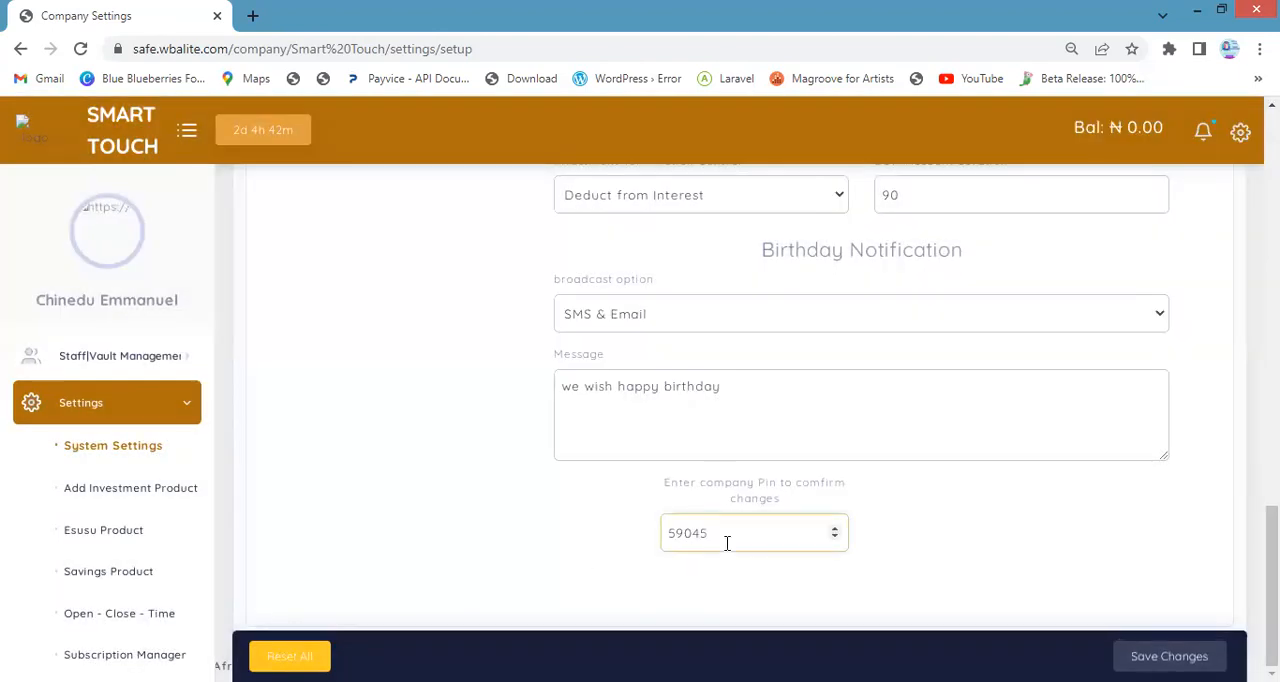
pyautogui.press('BackSpace')
pyautogui.click(1165, 655)
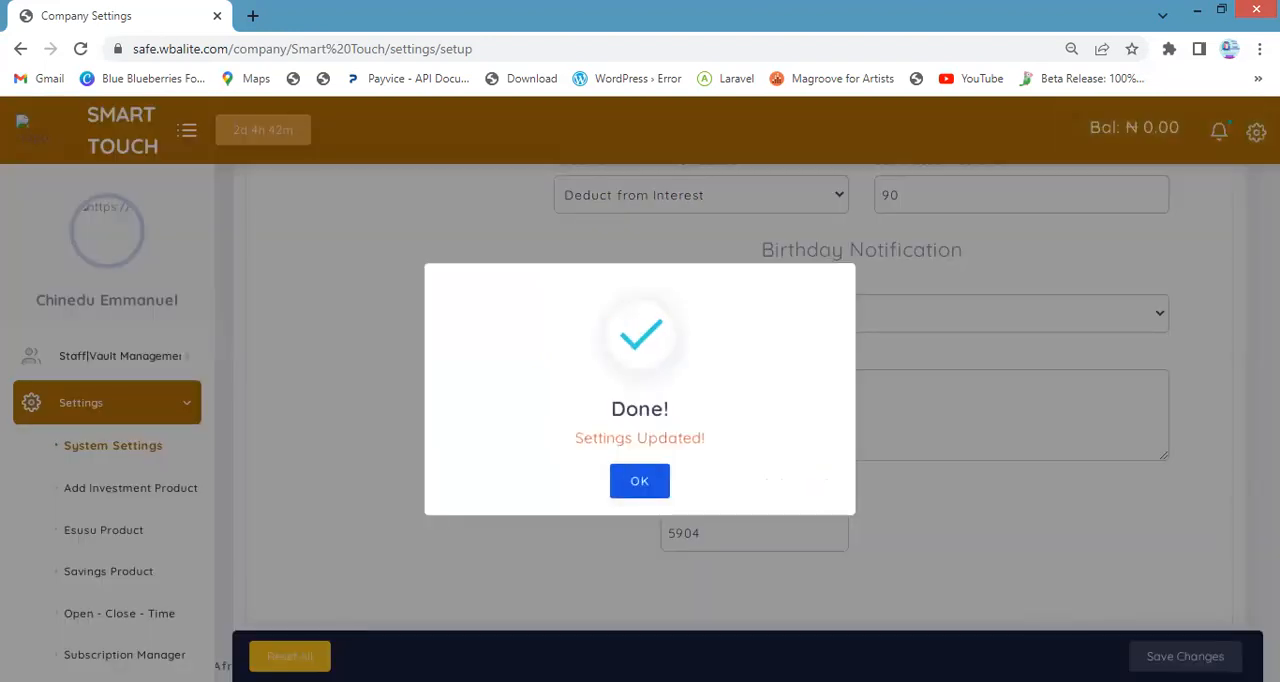
pyautogui.click(640, 481)
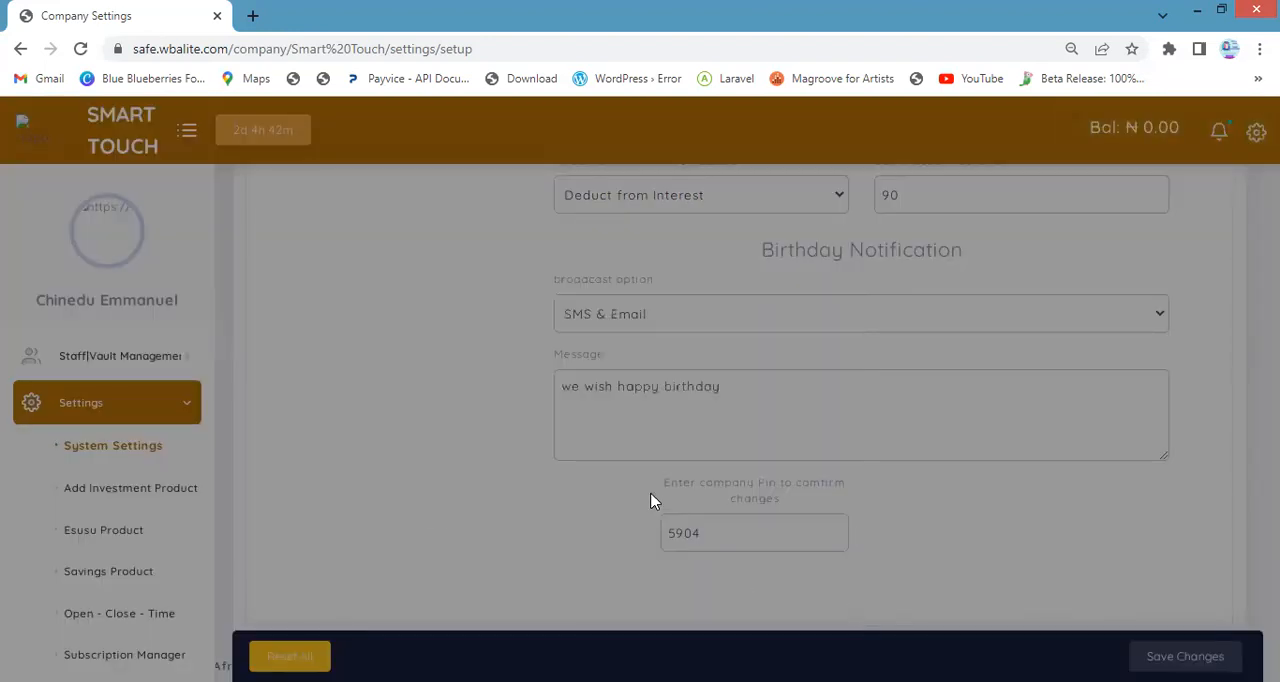
# Open the SMS section of the company settings
pyautogui.scroll(10, 692, 517)
pyautogui.scroll(1, 727, 540)
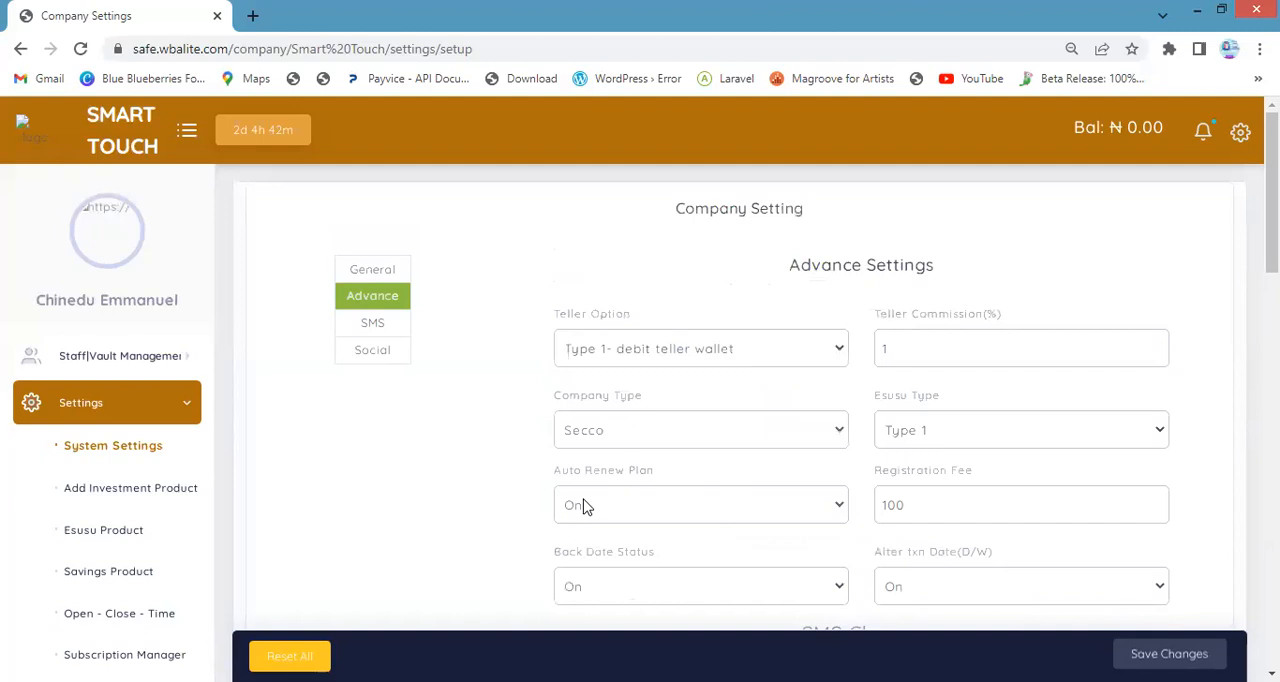
pyautogui.click(377, 336)
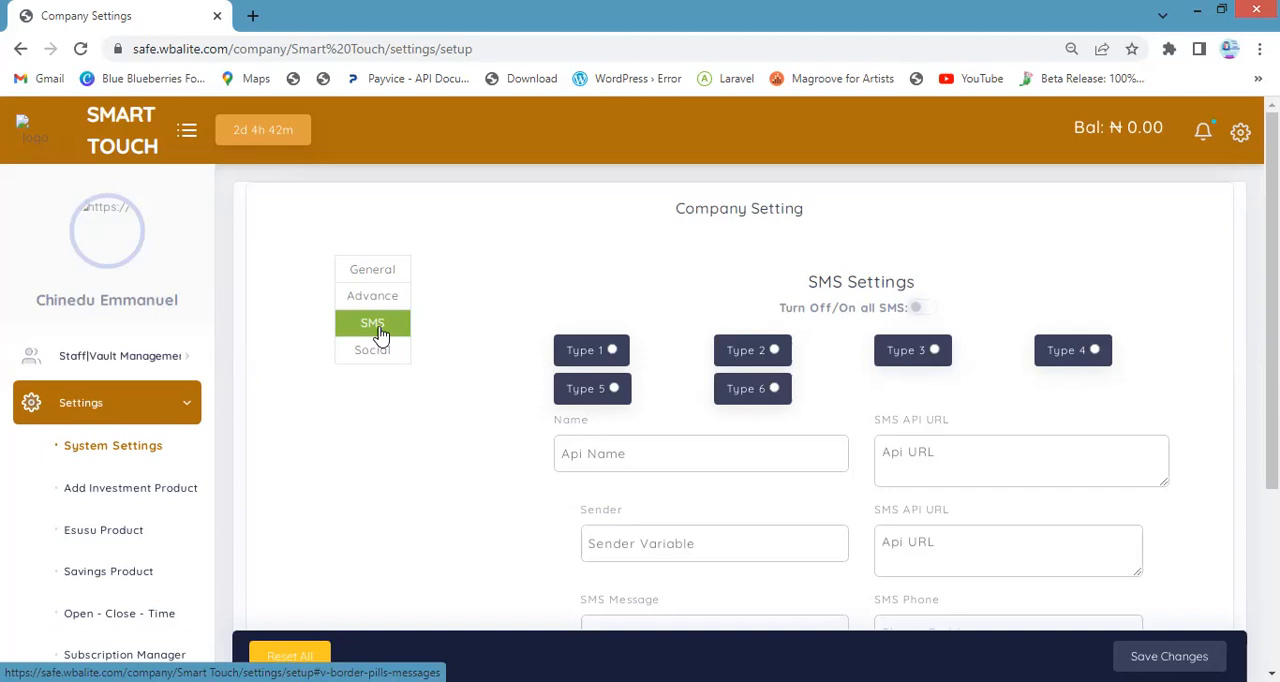
# Examine the SMS API fields, including name, URL, sender, content type, authorization and request method
pyautogui.scroll(-2, 674, 346)
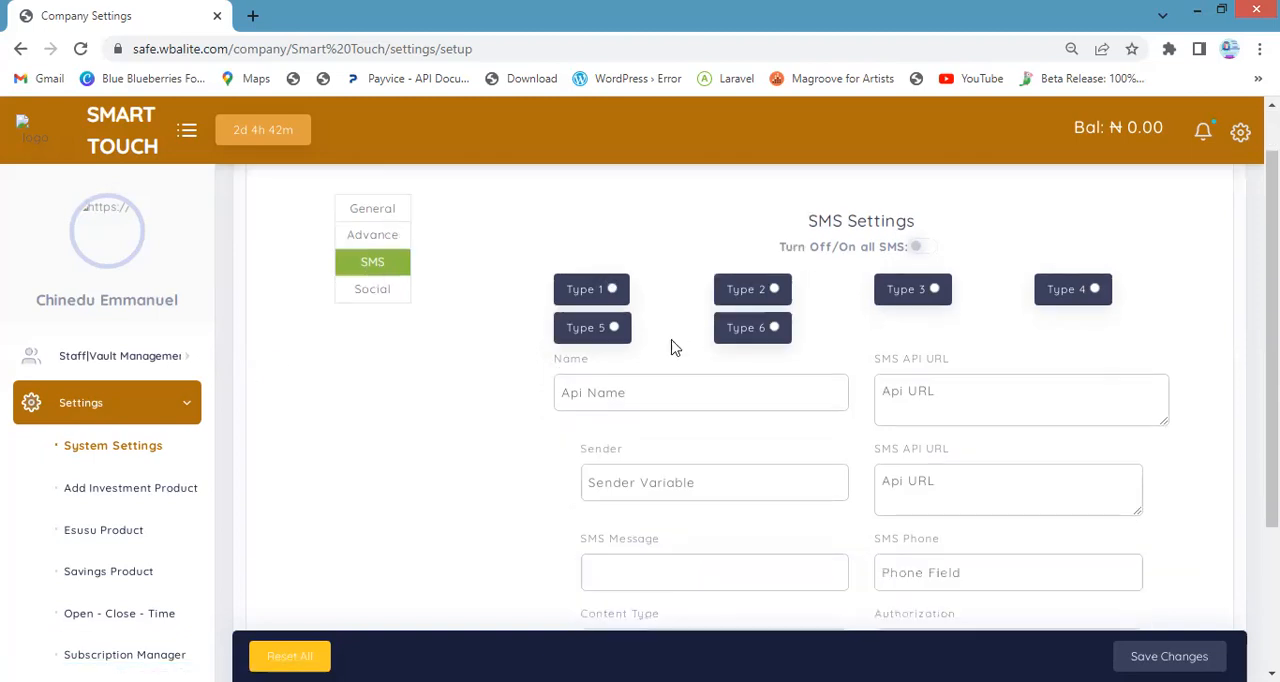
pyautogui.click(610, 268)
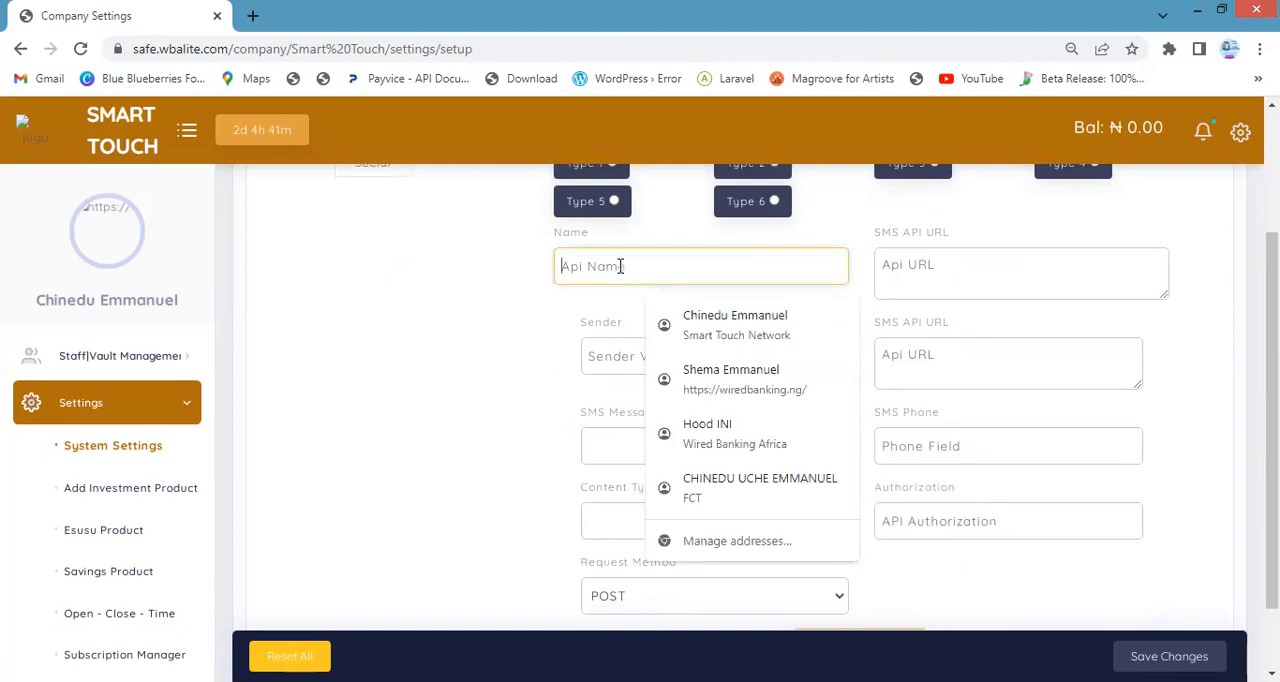
pyautogui.click(1023, 286)
pyautogui.click(675, 358)
pyautogui.scroll(-1, 760, 358)
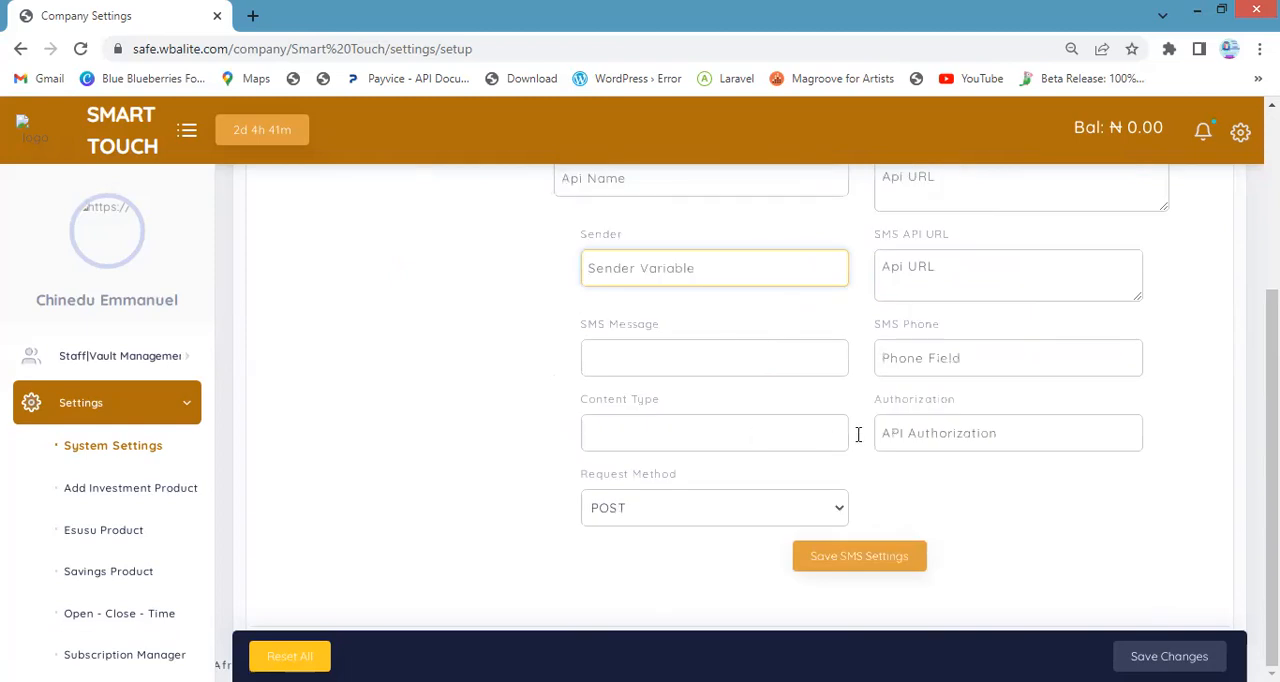
pyautogui.click(613, 440)
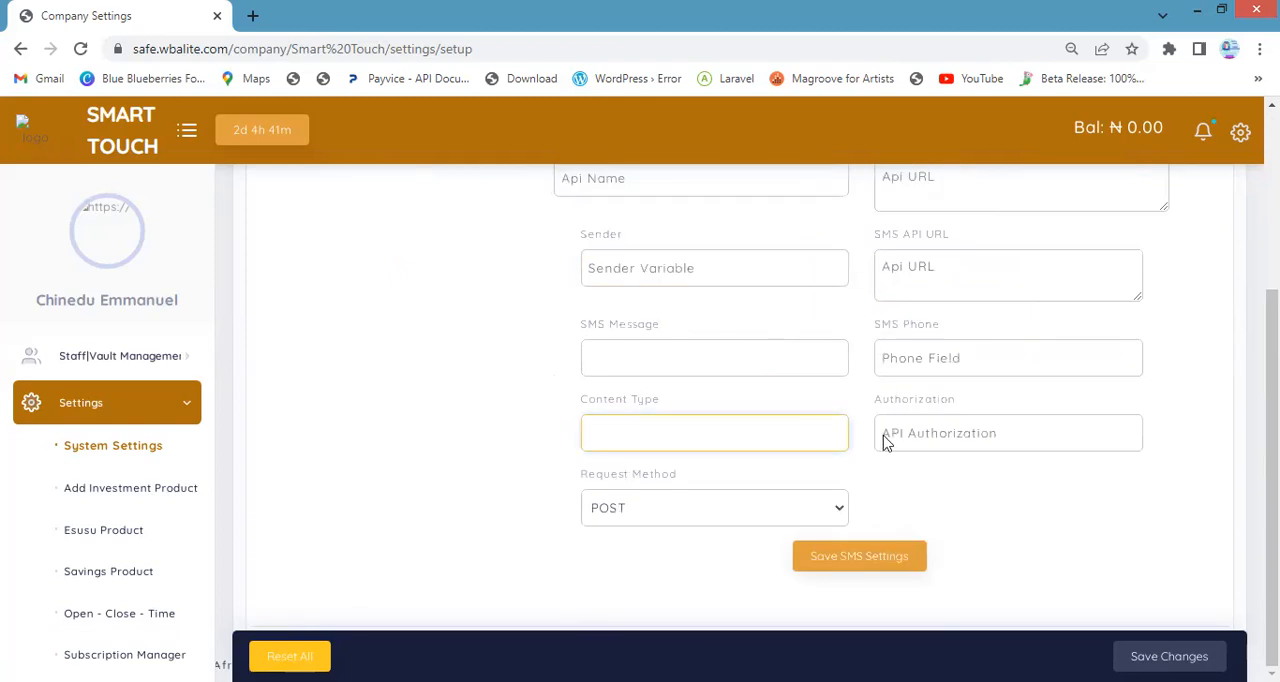
pyautogui.click(906, 557)
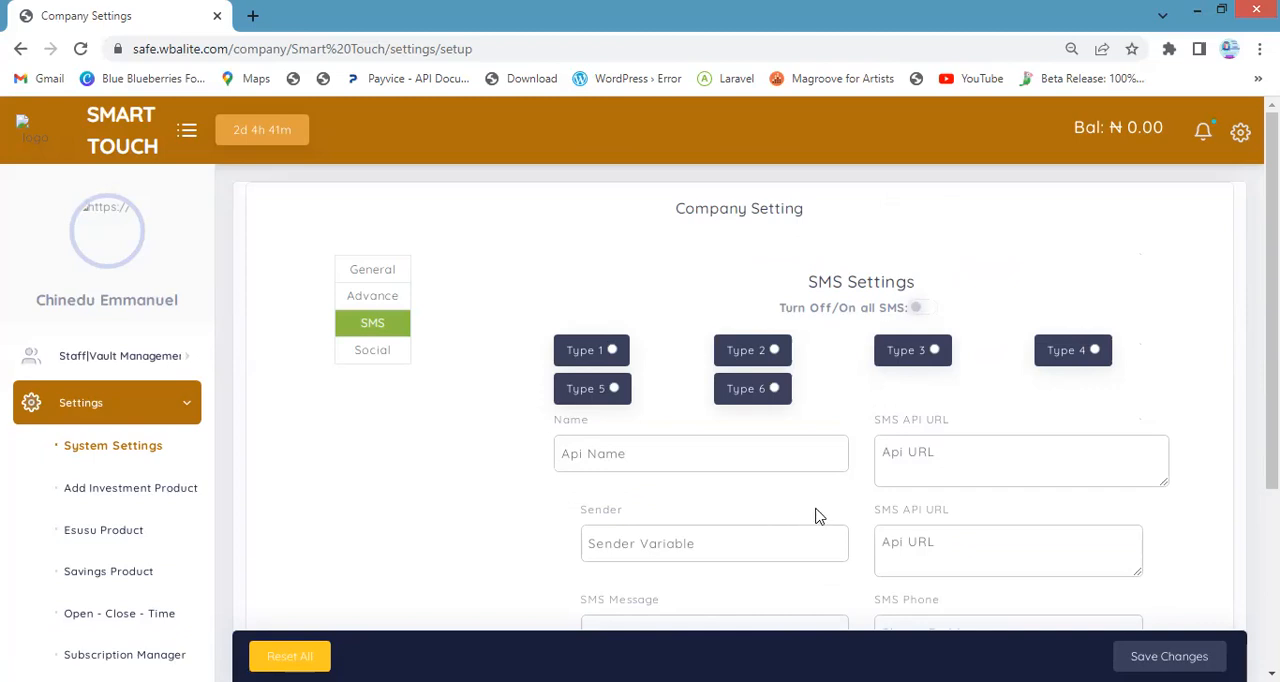
# Turn on all SMS and switch the SMS type to Type 2 and on to Type 3, acknowledging the change
pyautogui.click(925, 310)
pyautogui.click(772, 352)
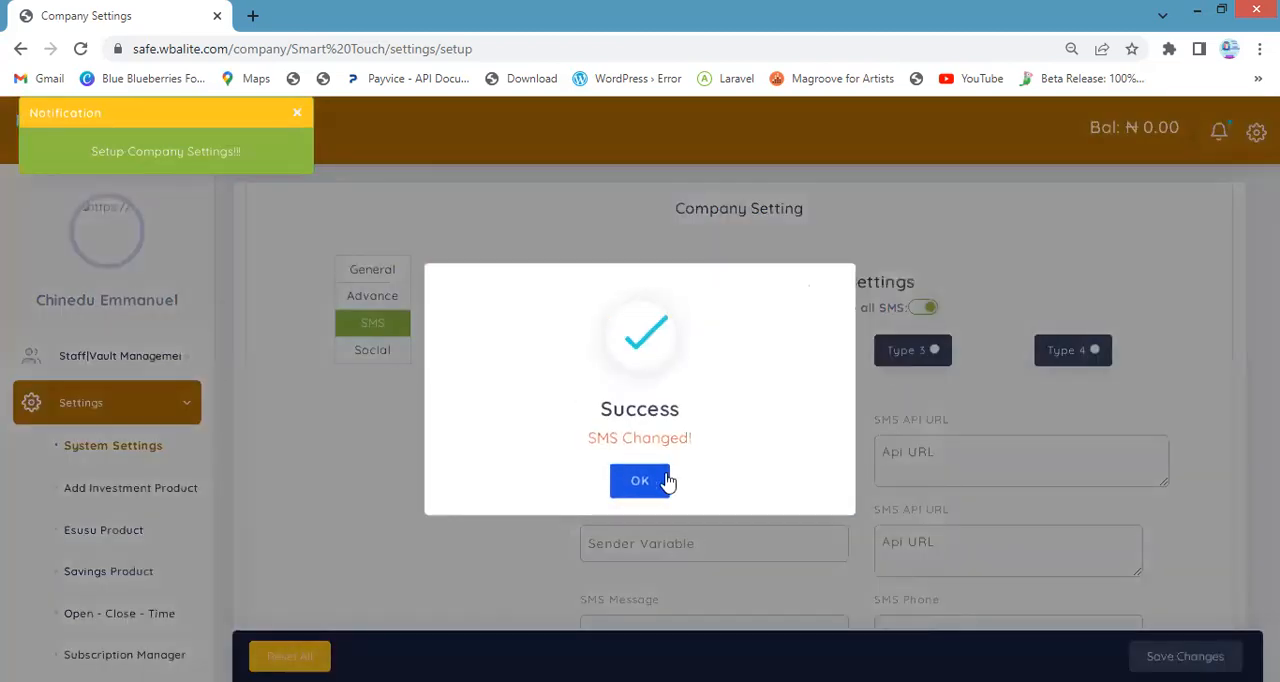
pyautogui.click(668, 481)
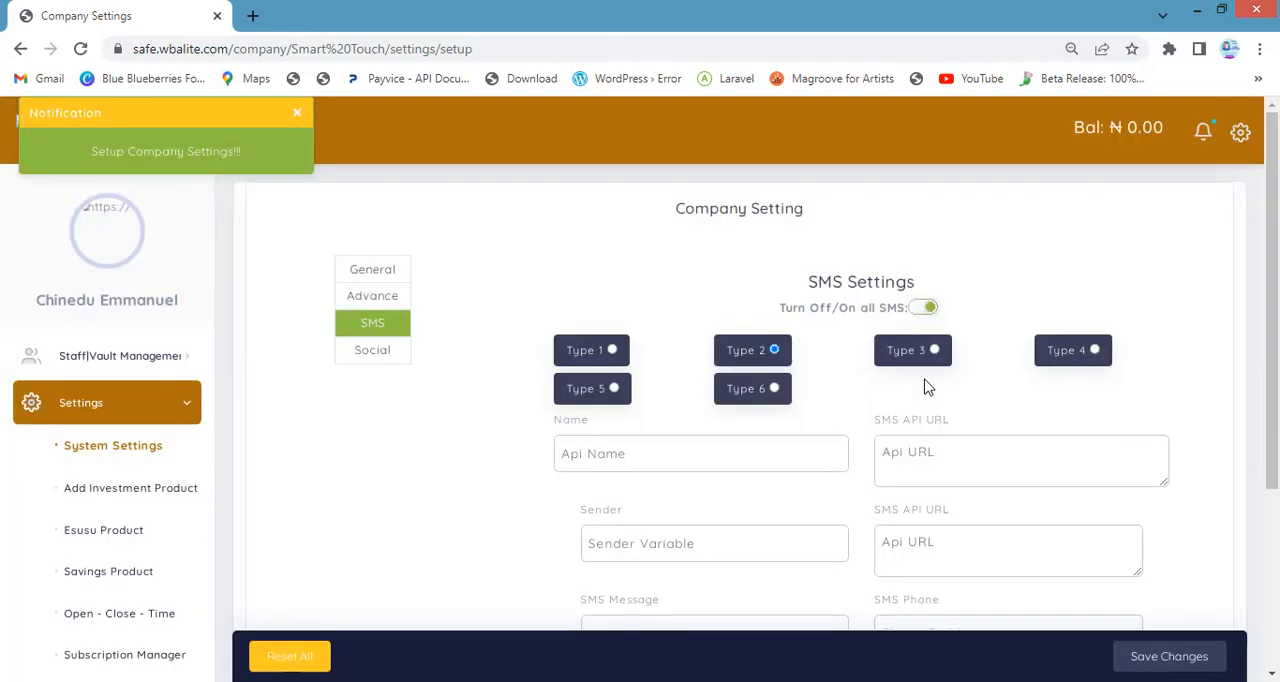
pyautogui.click(936, 356)
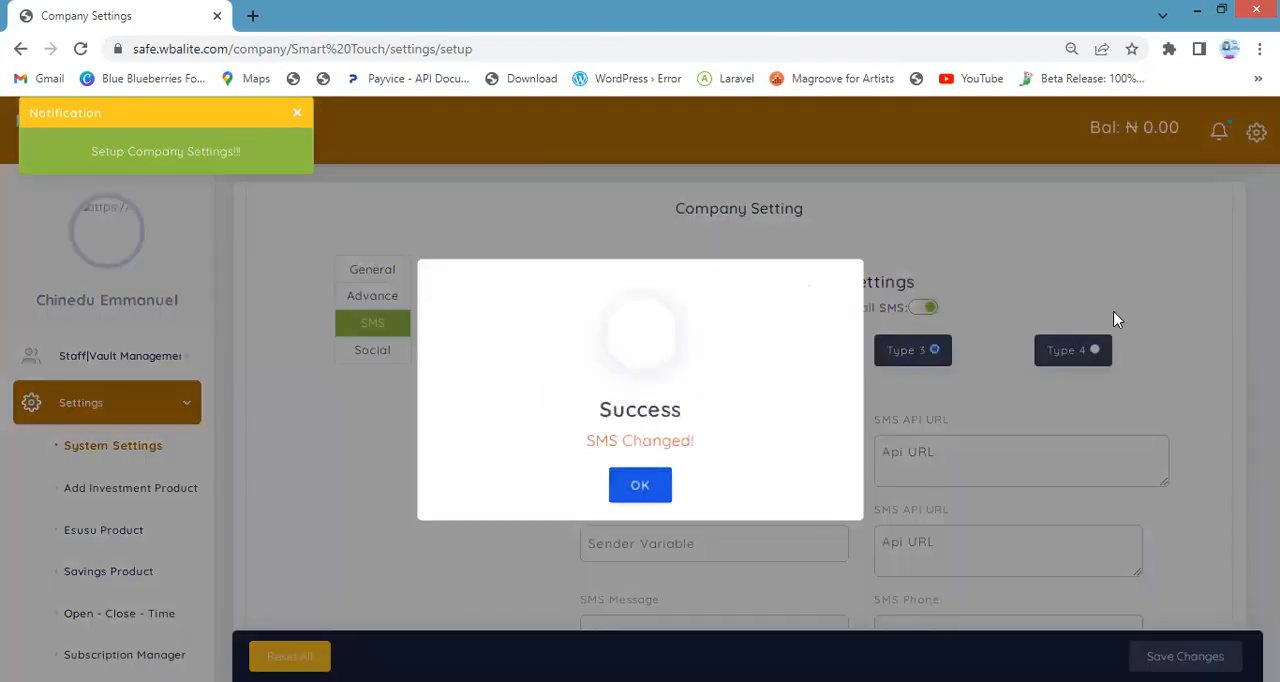
pyautogui.click(641, 480)
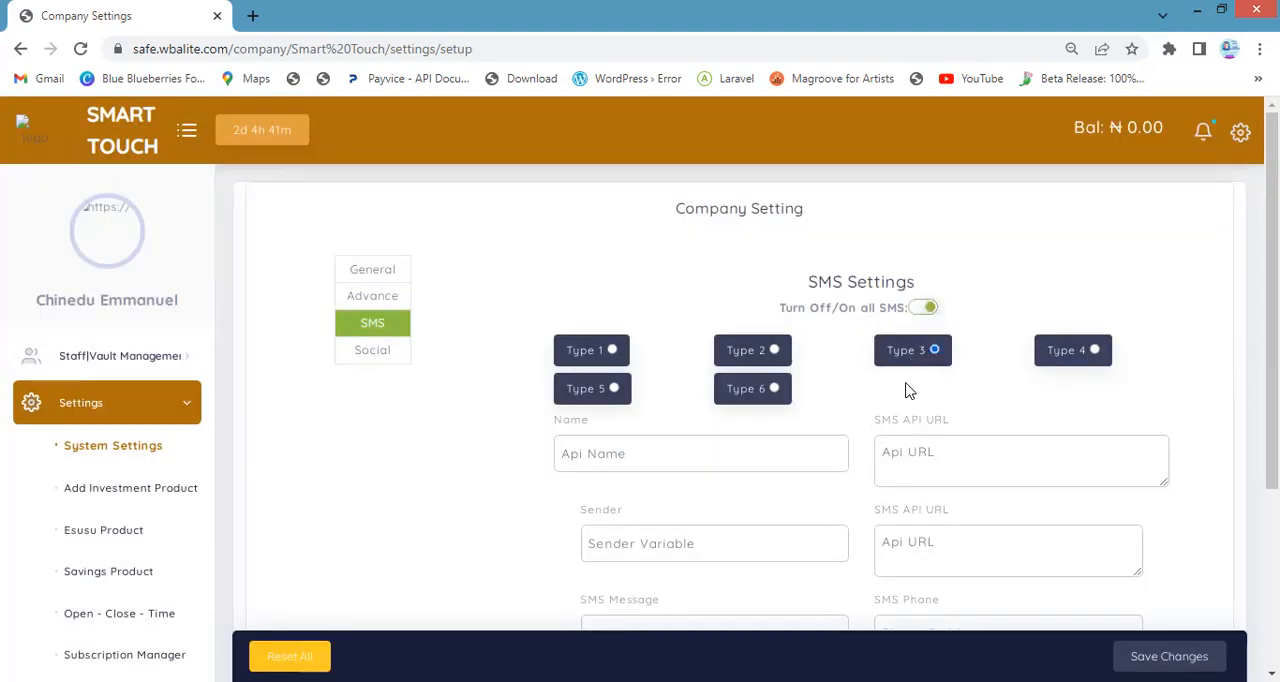
# Select SMS Type 6, acknowledge the change, and switch all SMS off and back on
pyautogui.click(778, 398)
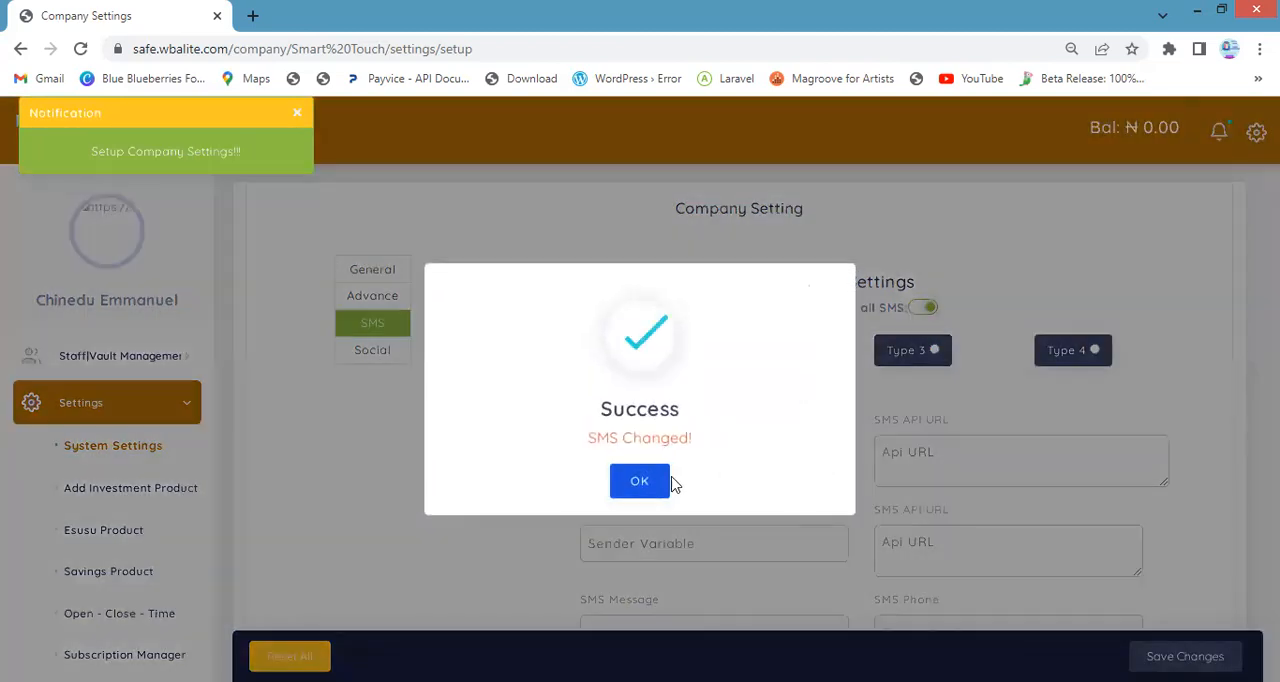
pyautogui.click(651, 480)
pyautogui.click(926, 308)
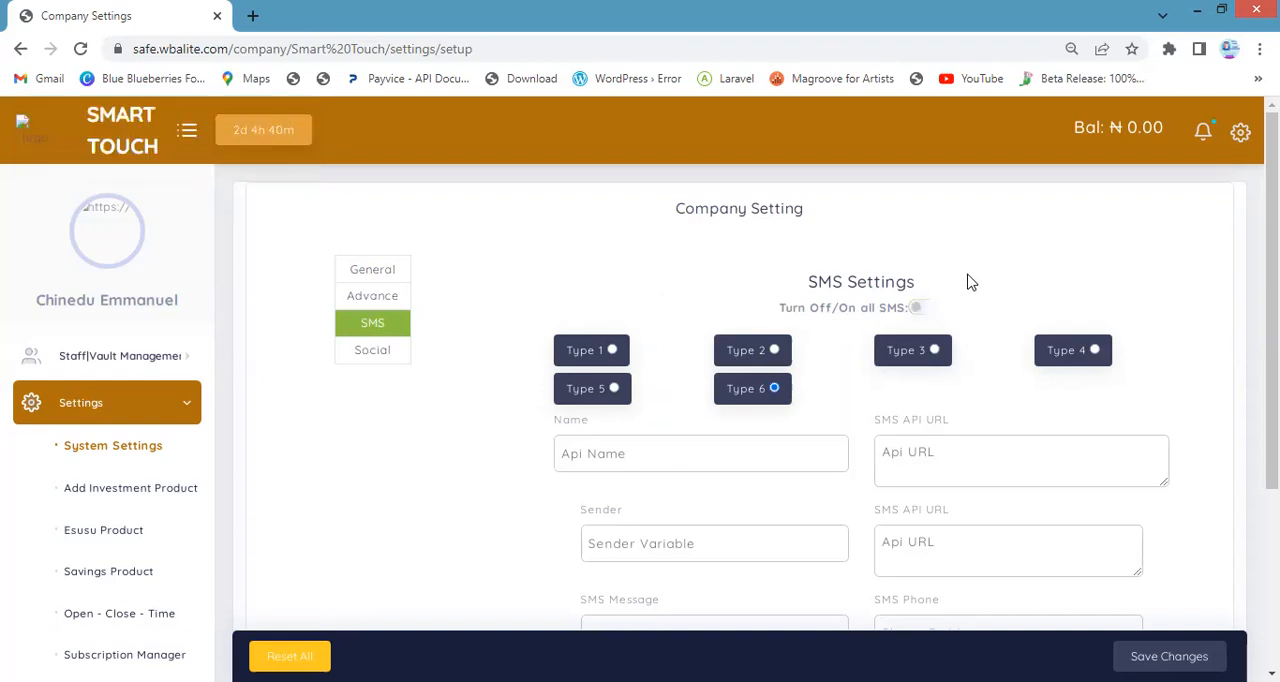
pyautogui.click(929, 316)
# Save the company settings with the SMS choices and acknowledge the update
pyautogui.scroll(-3, 413, 543)
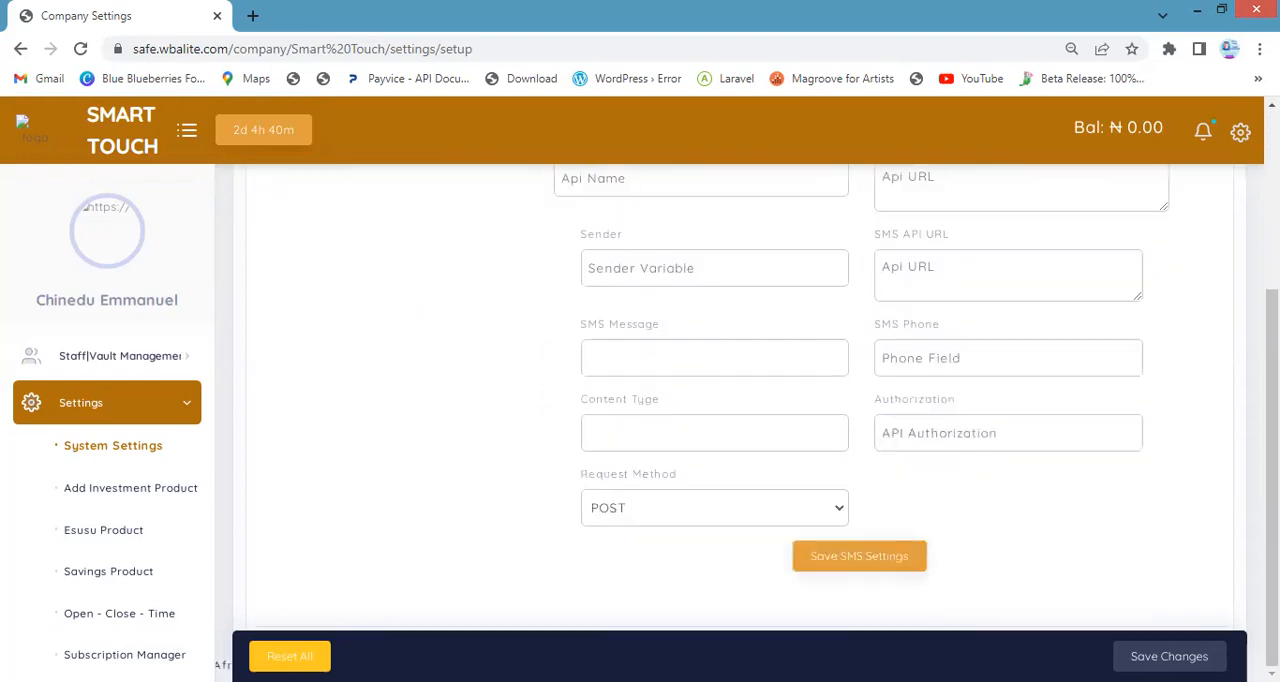
pyautogui.click(1169, 656)
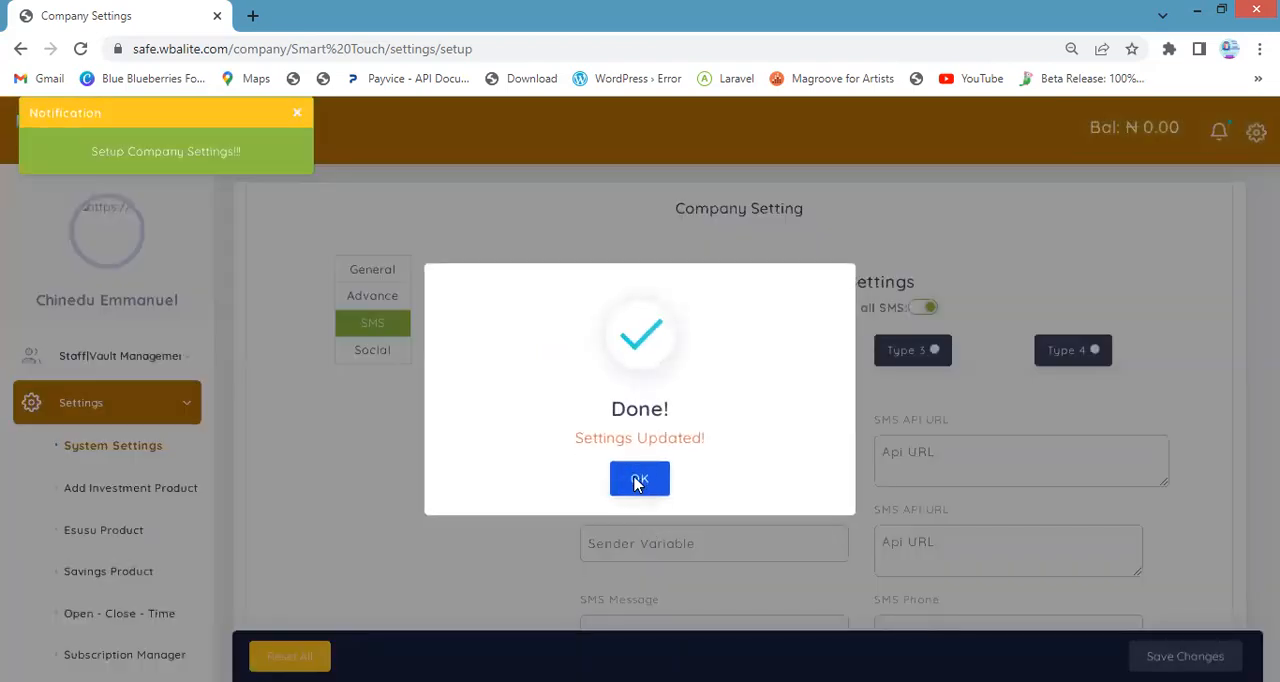
pyautogui.click(644, 484)
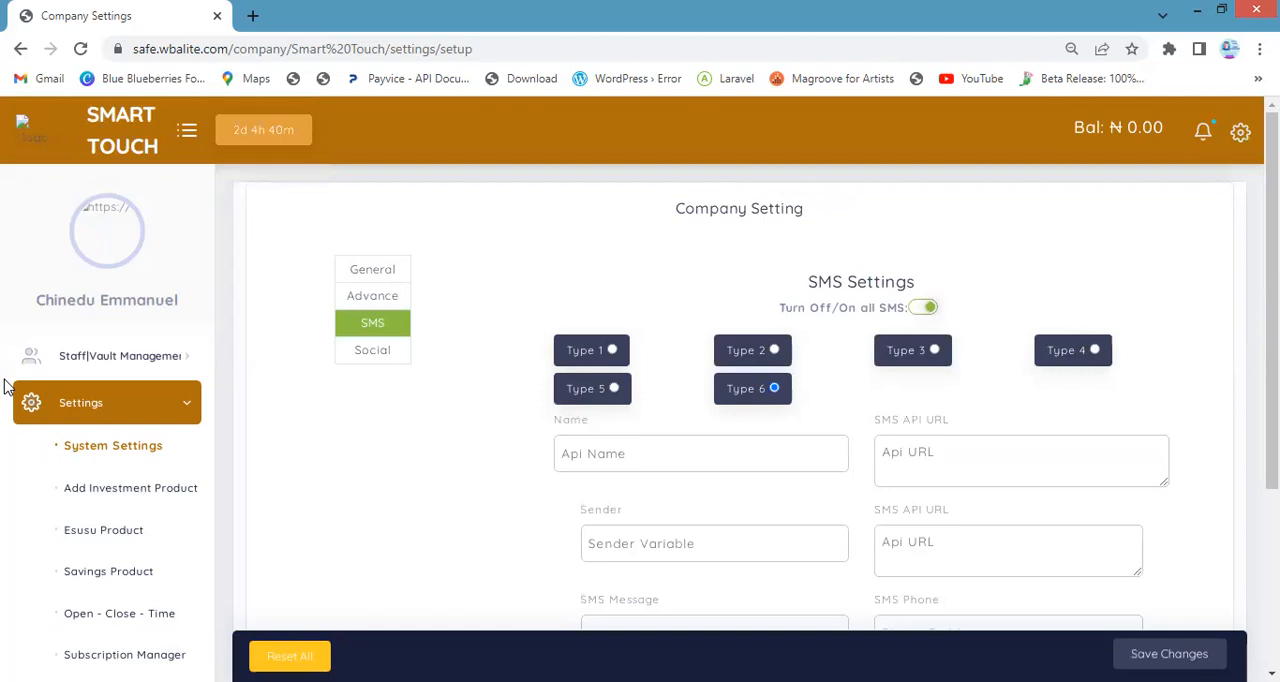
# Try to open account creation under Customer Management
pyautogui.click(63, 410)
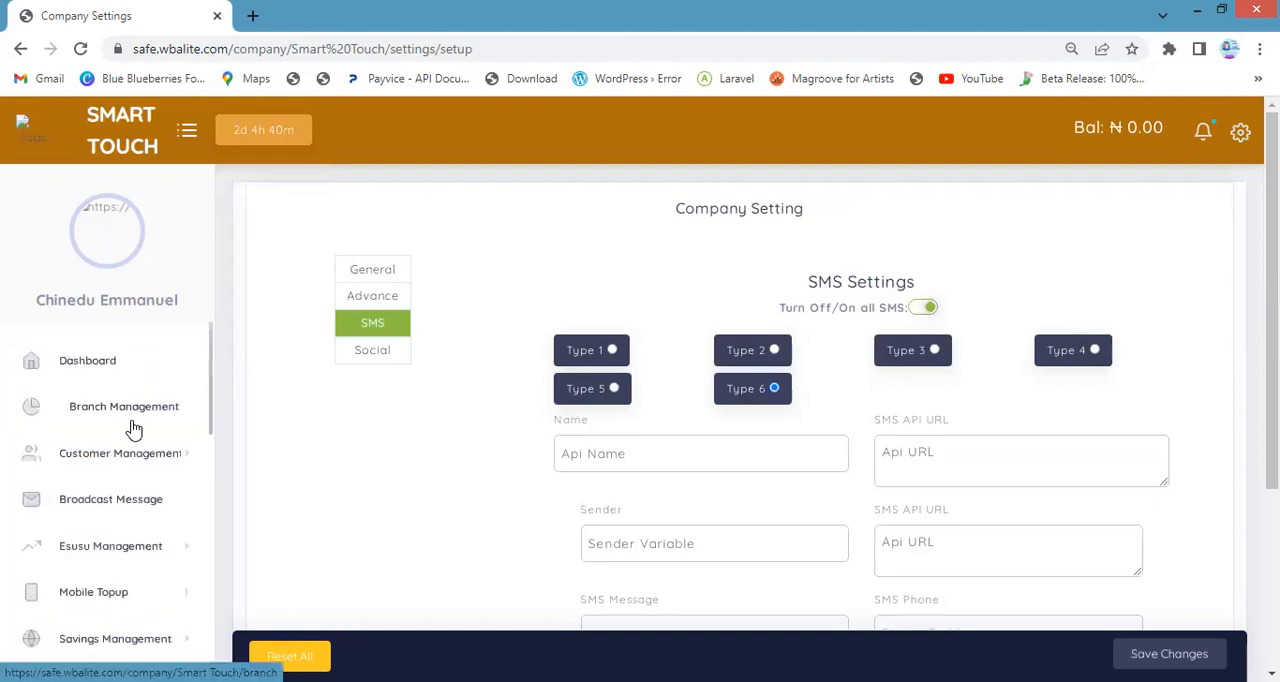
pyautogui.click(122, 452)
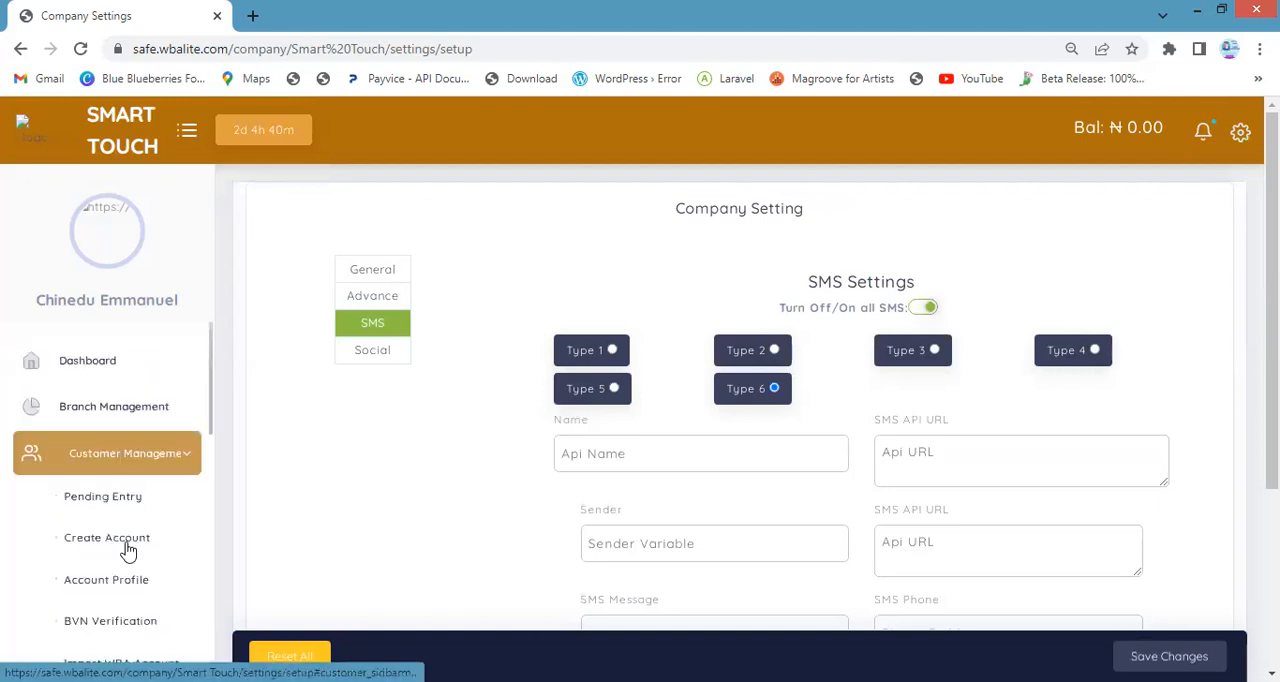
pyautogui.click(163, 544)
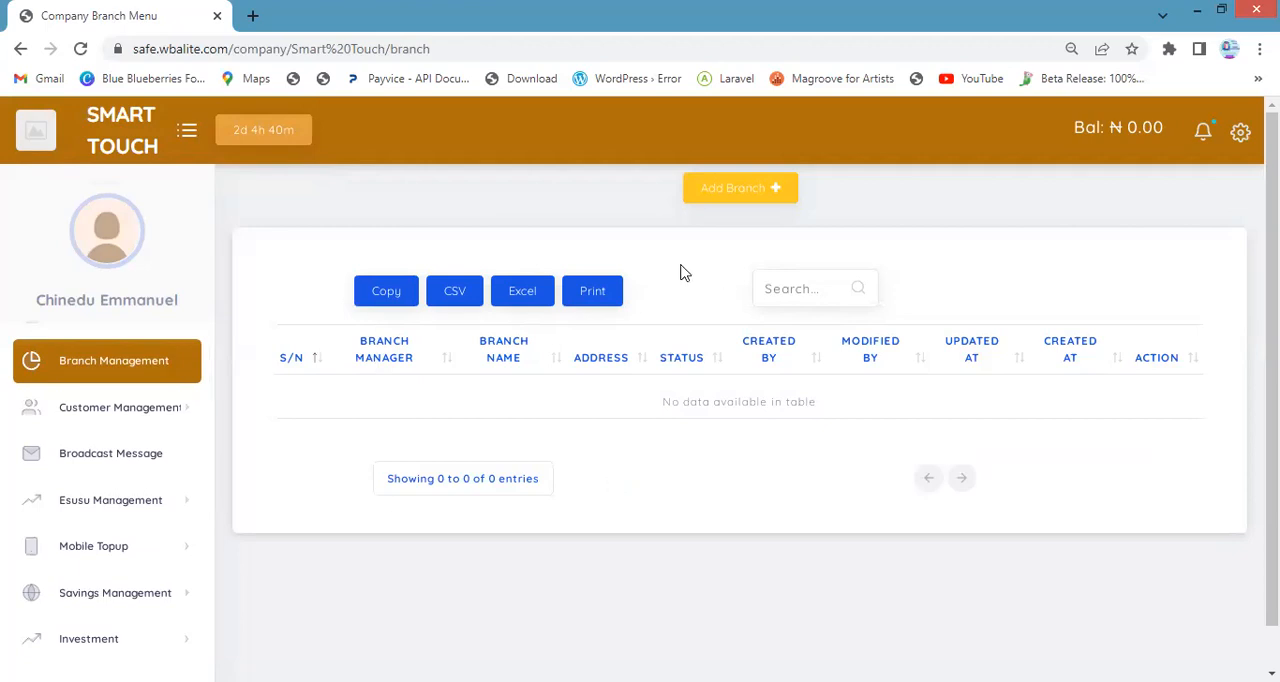
# Add a branch named Lagos with the address "j", save it and close the branch form
pyautogui.click(738, 189)
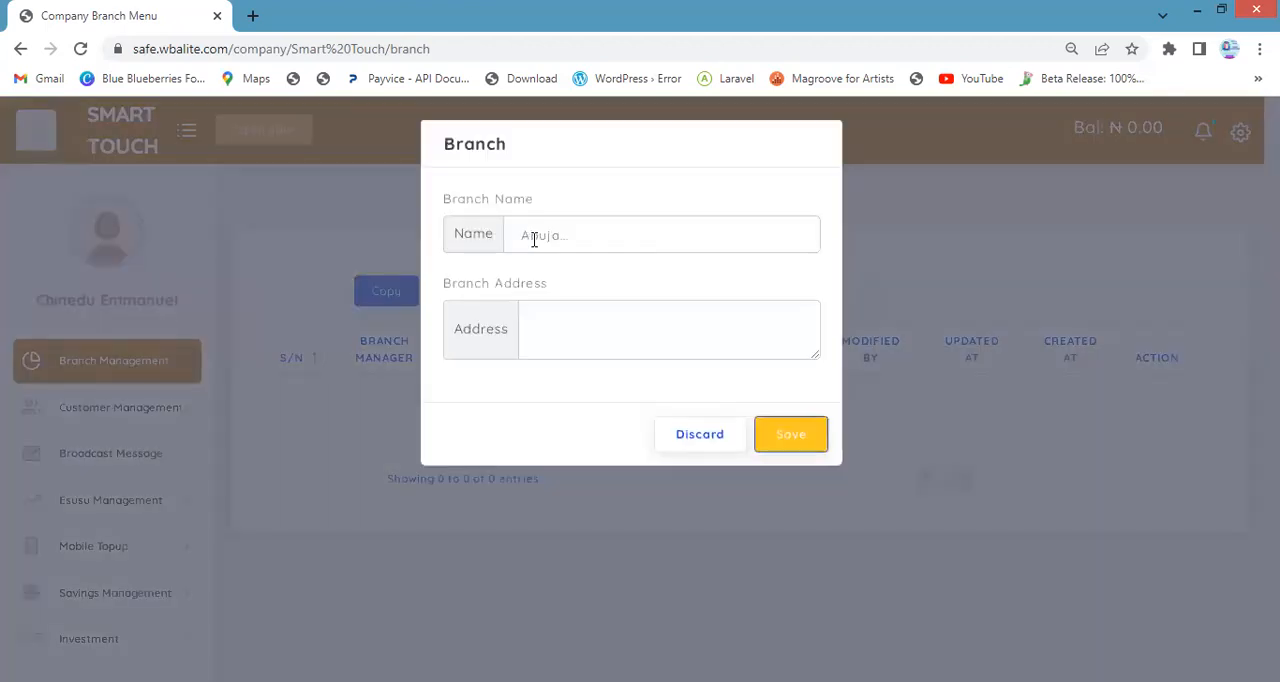
pyautogui.click(534, 240)
pyautogui.click(628, 296)
pyautogui.click(587, 344)
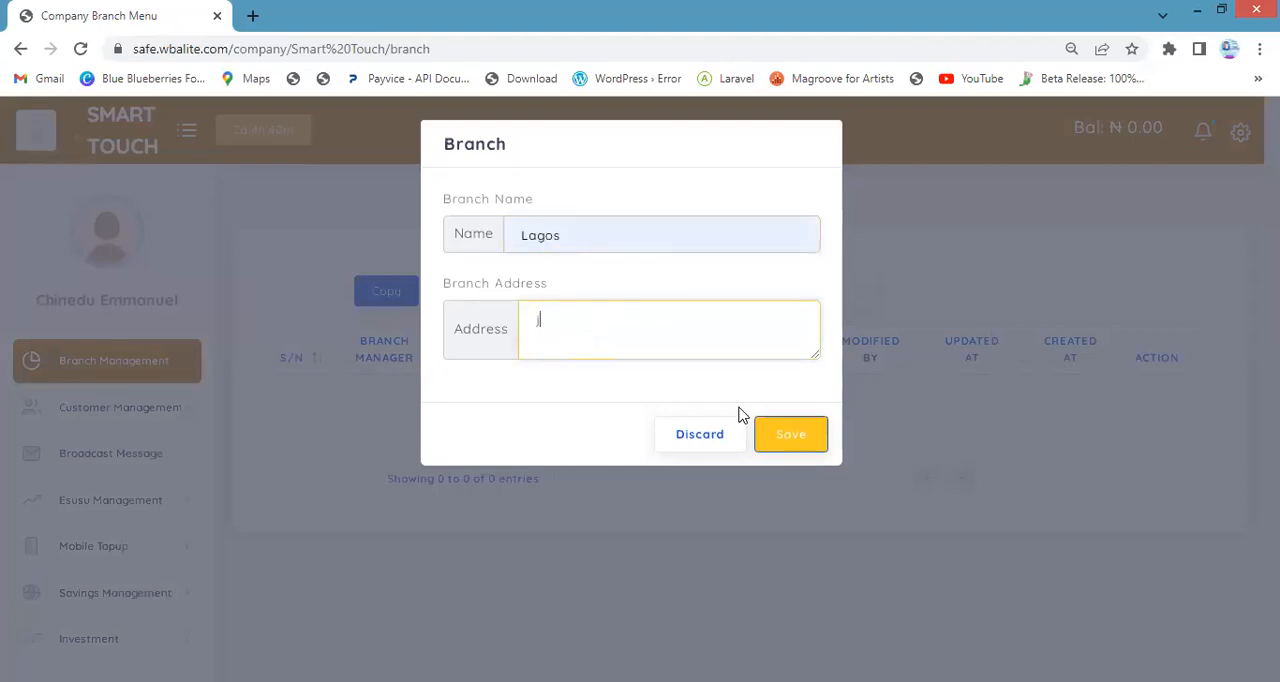
pyautogui.click(801, 441)
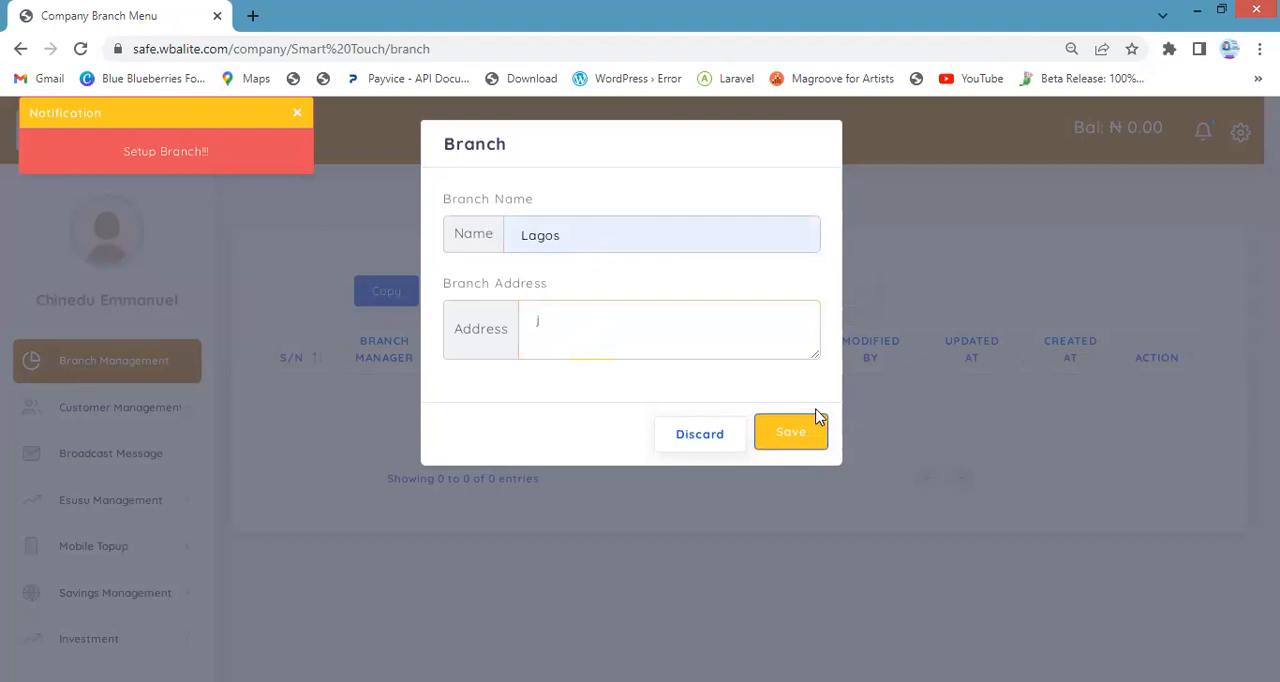
pyautogui.click(768, 438)
pyautogui.click(645, 487)
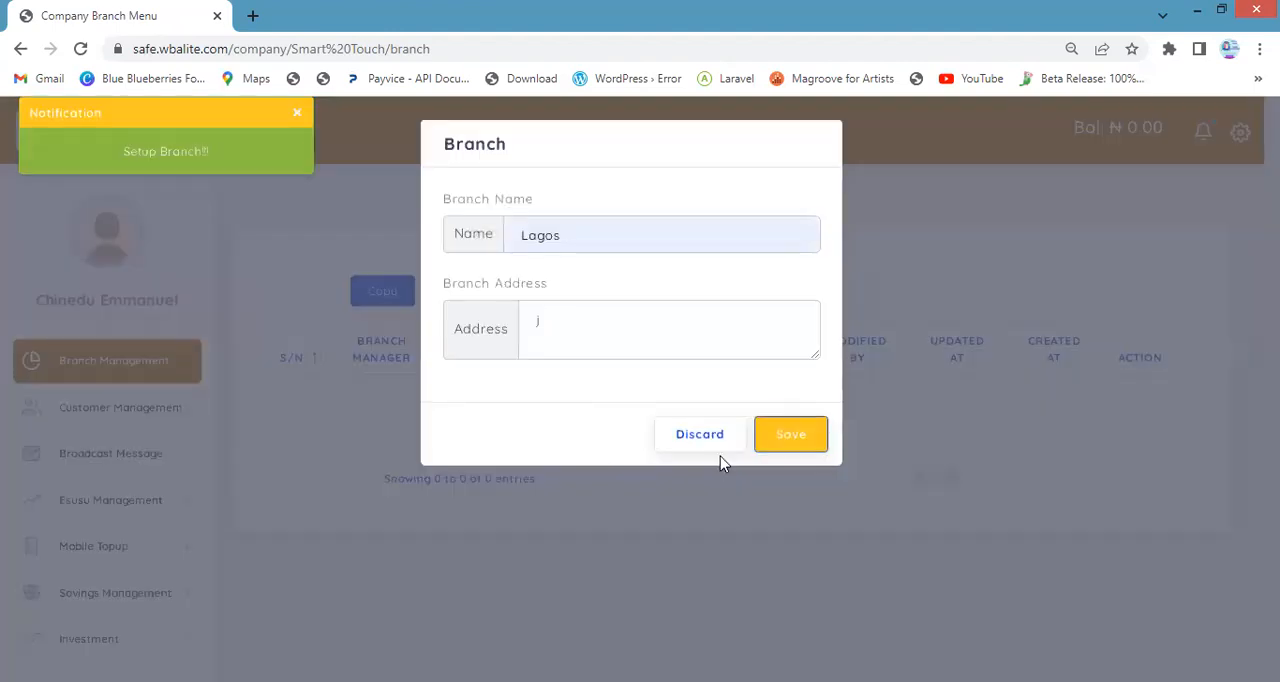
pyautogui.click(701, 440)
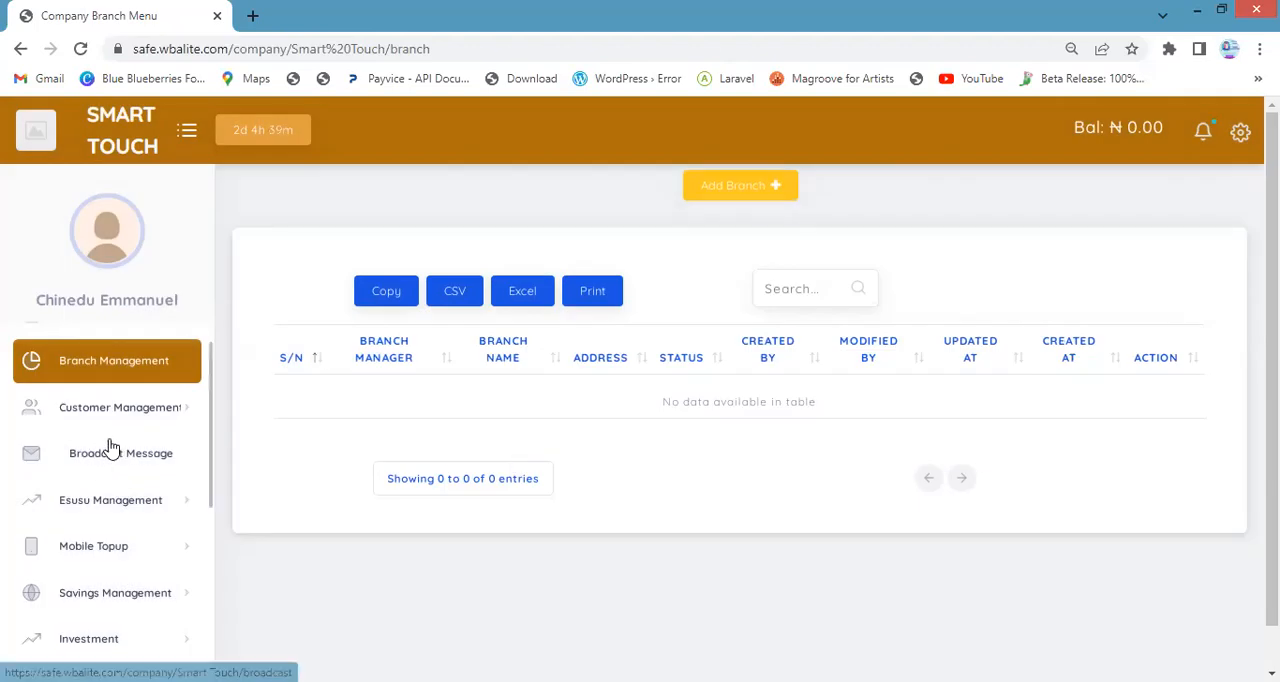
# Assign the company owner's staff record to the Lagos branch, save it and close the form
pyautogui.click(196, 450)
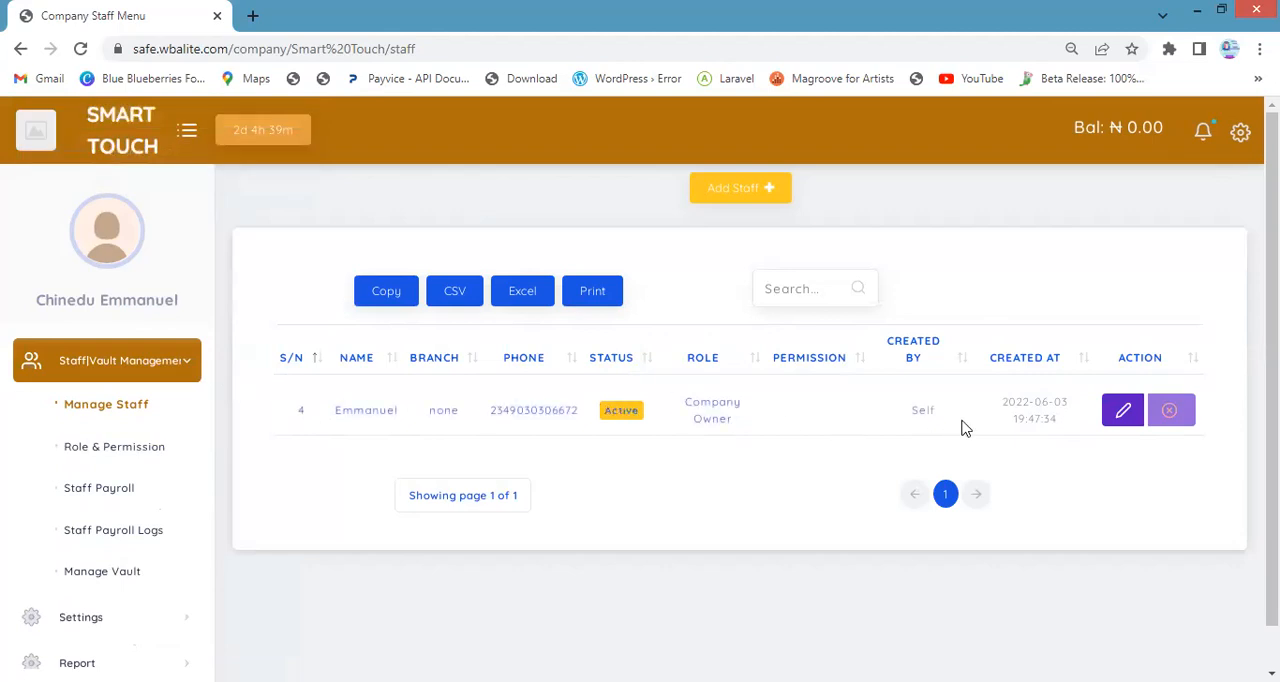
pyautogui.click(1124, 414)
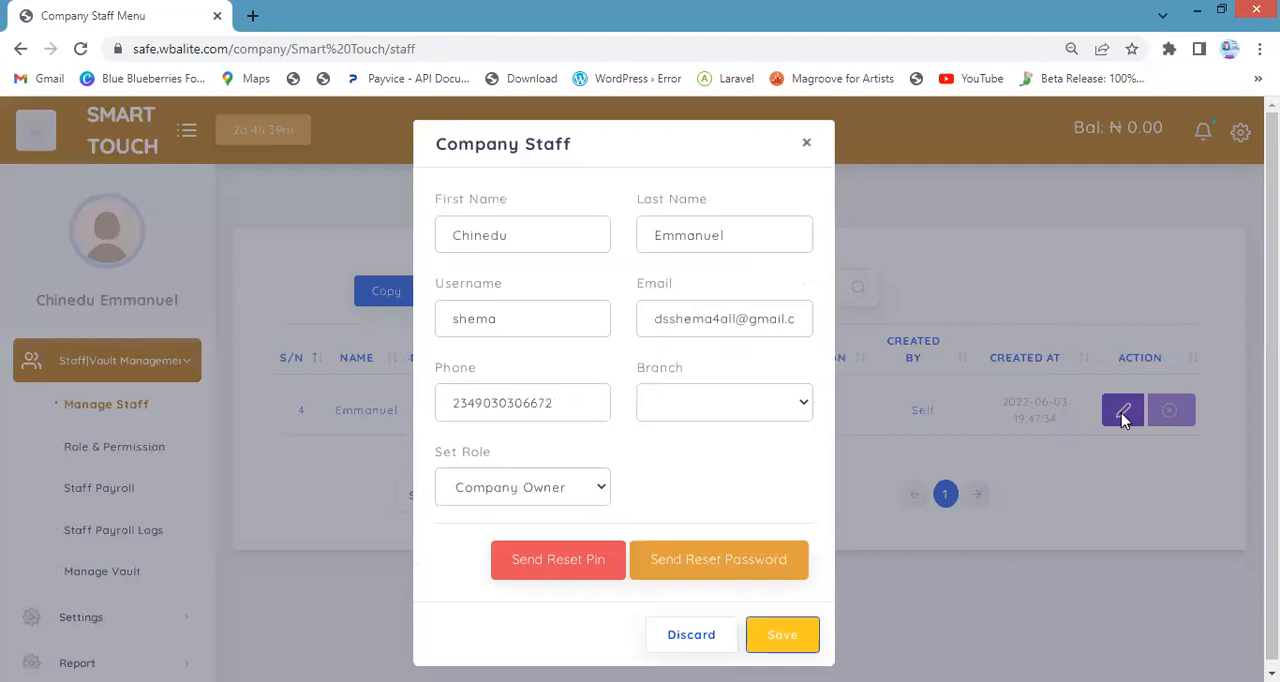
pyautogui.click(745, 402)
pyautogui.click(718, 450)
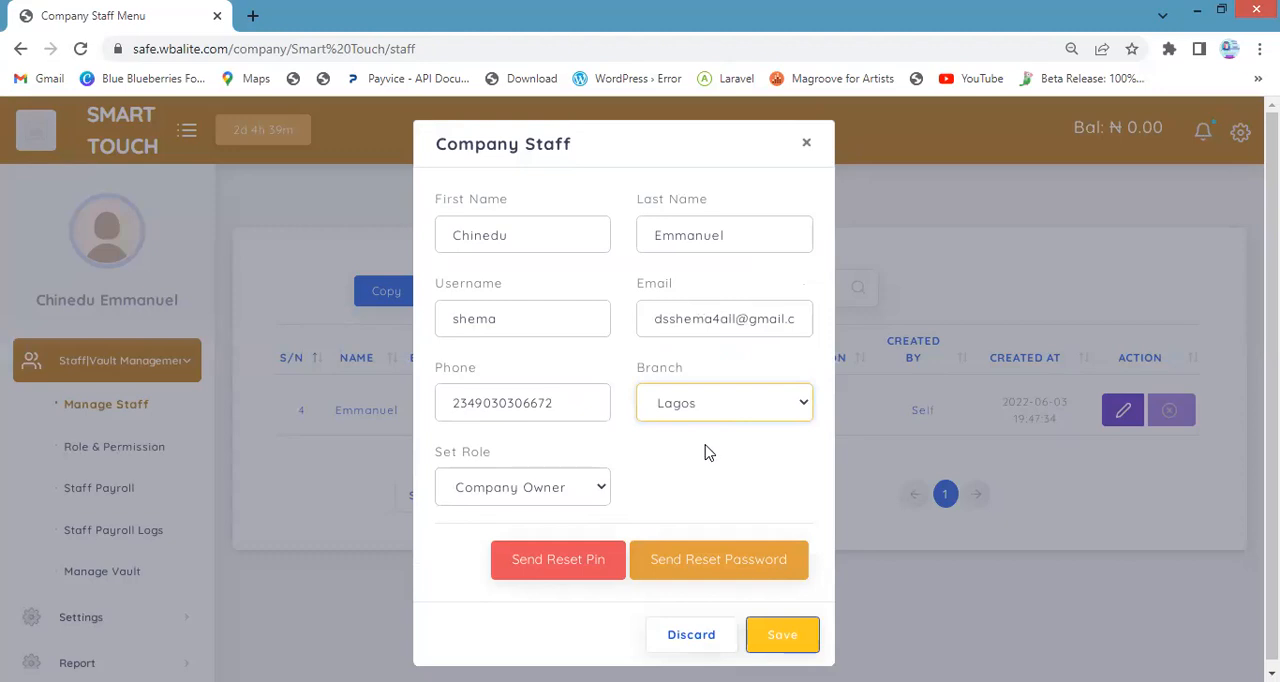
pyautogui.click(782, 633)
pyautogui.click(688, 640)
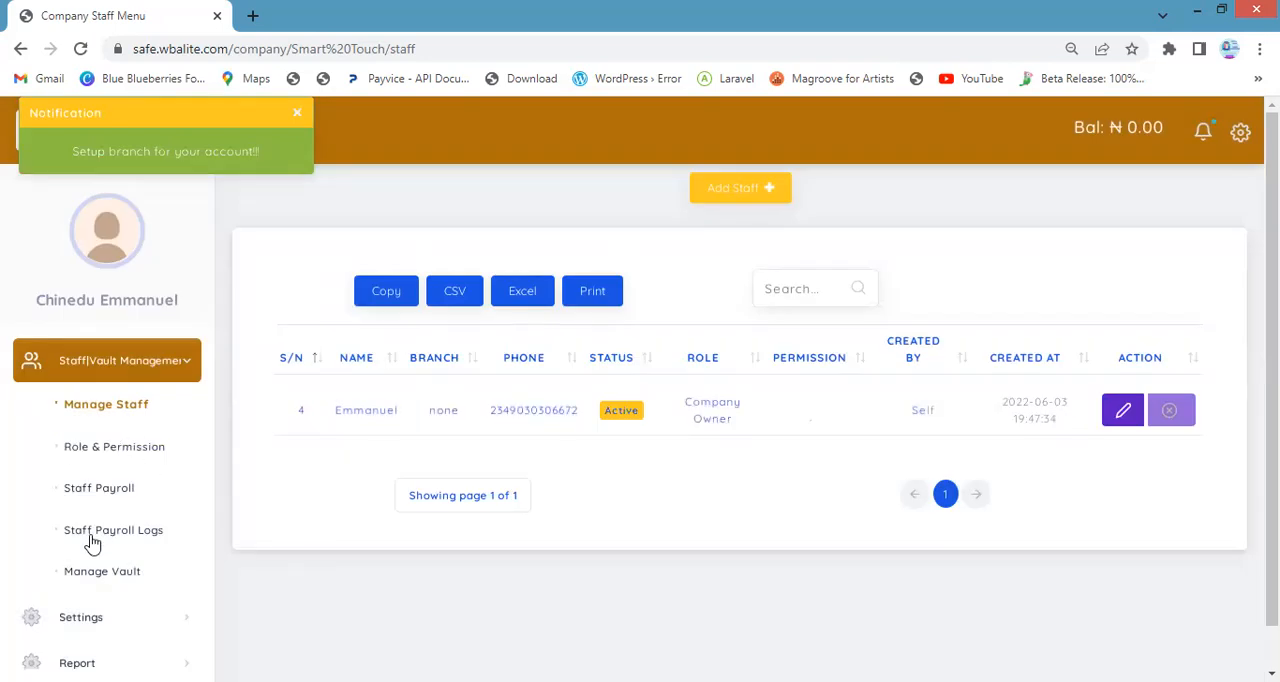
# Open the page for creating a customer account
pyautogui.click(91, 540)
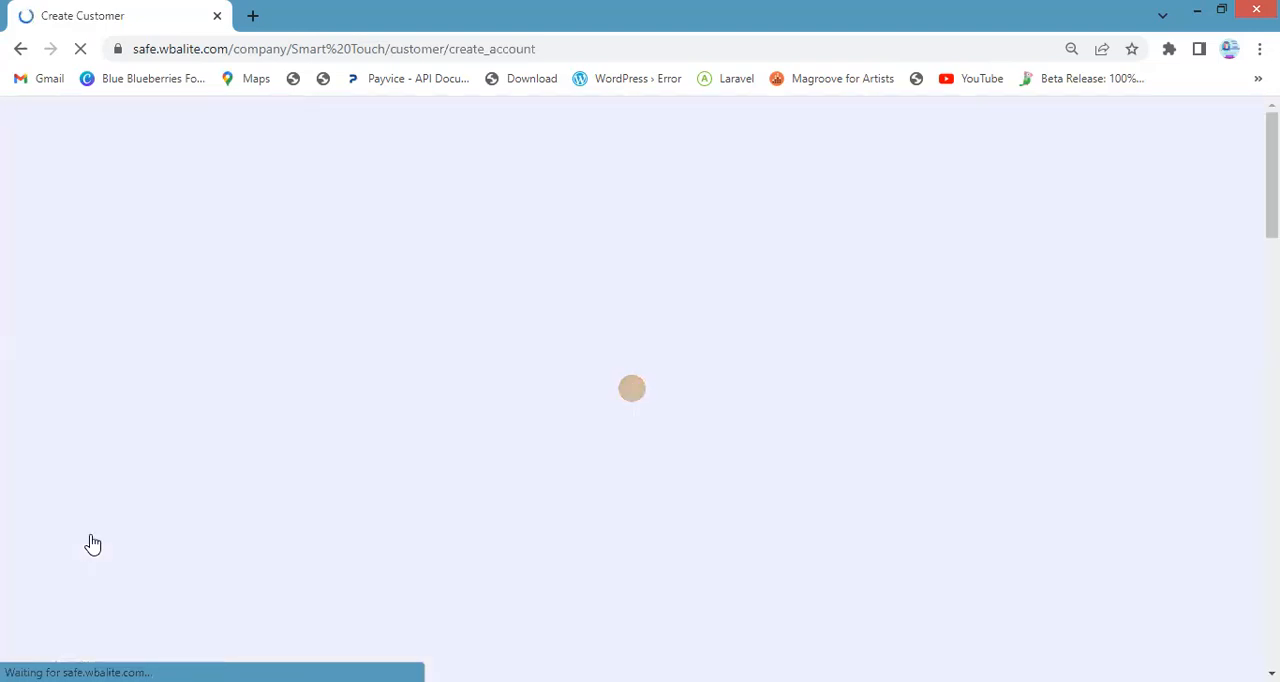